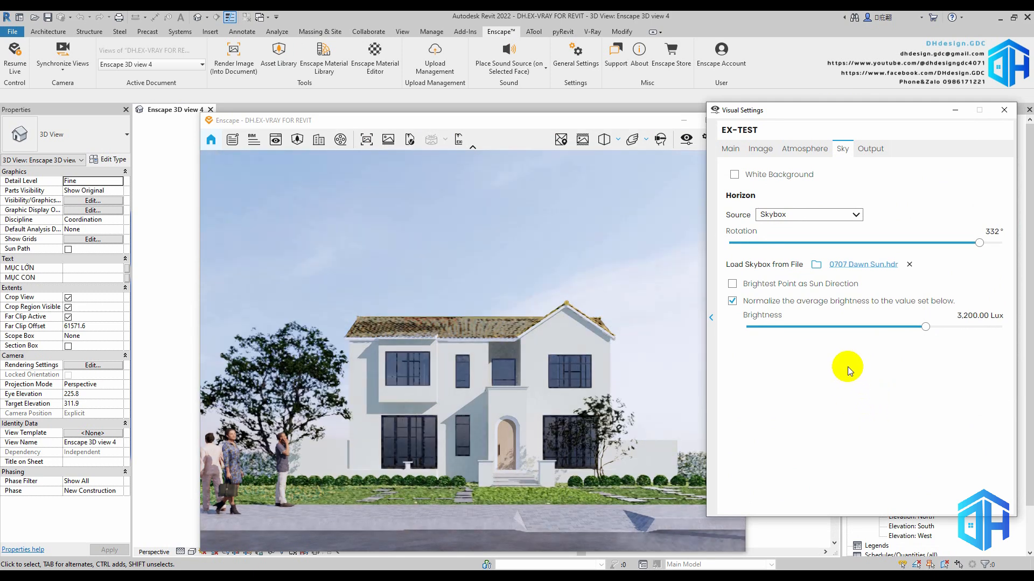
Lower the sun brightness slightly in the atmosphere settings
click(817, 149)
mouse_move(749, 298)
mouse_down()
mouse_move(733, 292)
mouse_move(771, 295)
mouse_move(731, 294)
mouse_move(741, 295)
mouse_up()
click(843, 151)
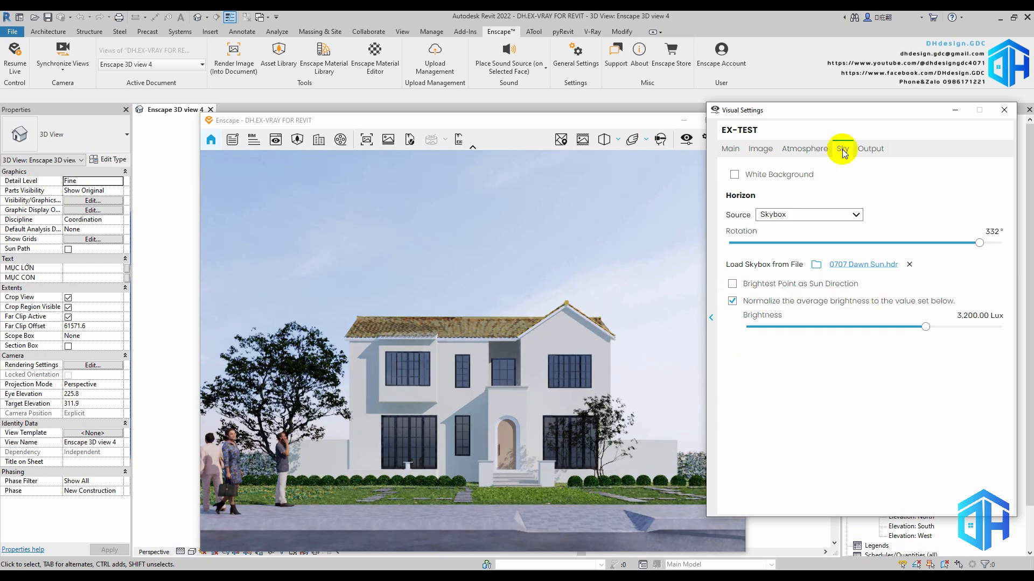
Load the skybox file 0839 Cloudy Dawn.hdr from the 0839 Cloudy Dawn folder of the Peter Guthrie SKY HDRi Collection
click(816, 265)
click(510, 149)
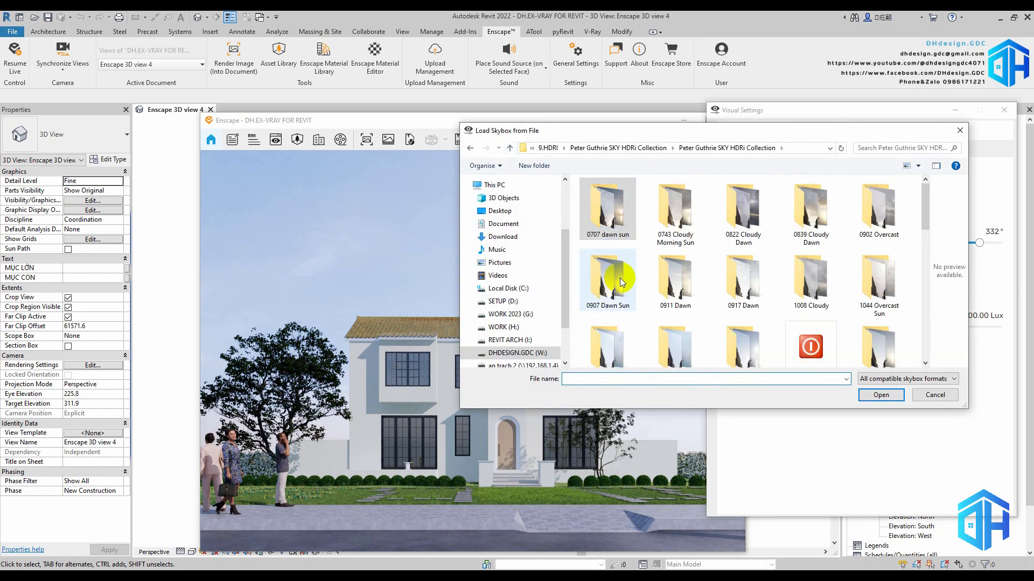
double_click(813, 207)
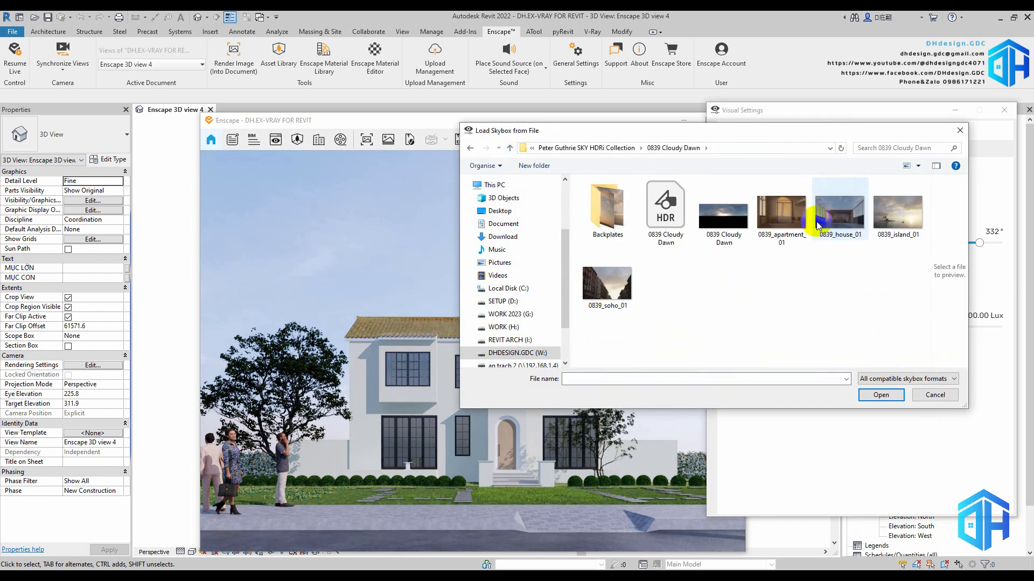
double_click(607, 213)
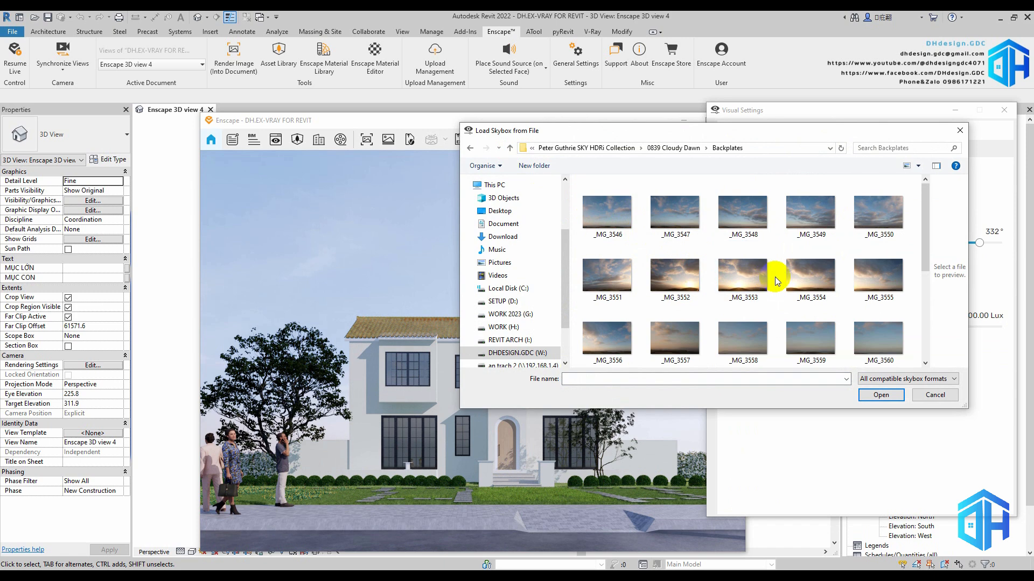
scroll(774, 278, down, 3)
scroll(774, 278, up, 3)
scroll(774, 278, down, 3)
key(BackSpace)
click(686, 220)
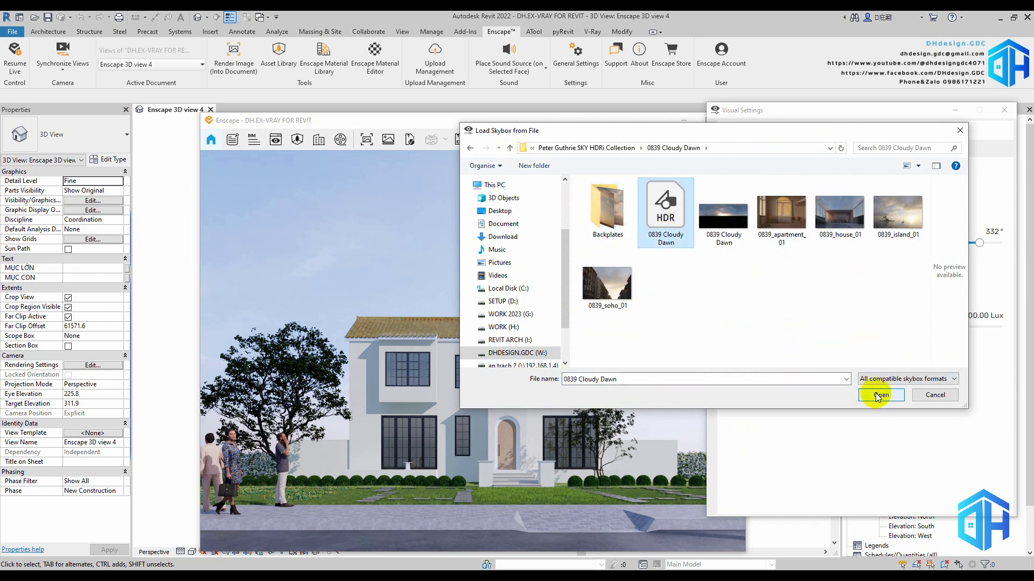
click(880, 394)
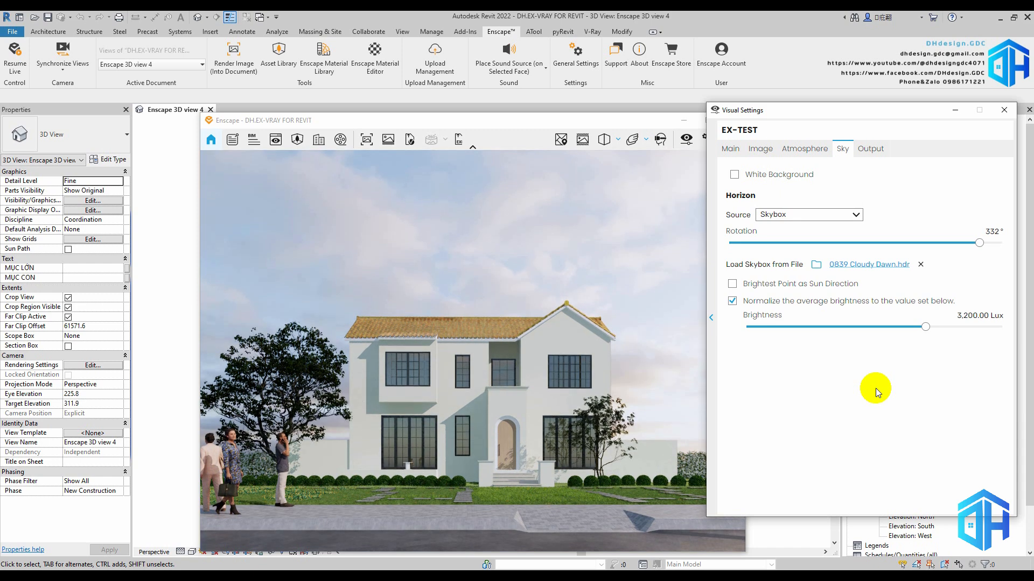
Arrange the Enscape render and Visual Settings windows side by side and try a skybox rotation of 16°
drag(979, 242, 915, 243)
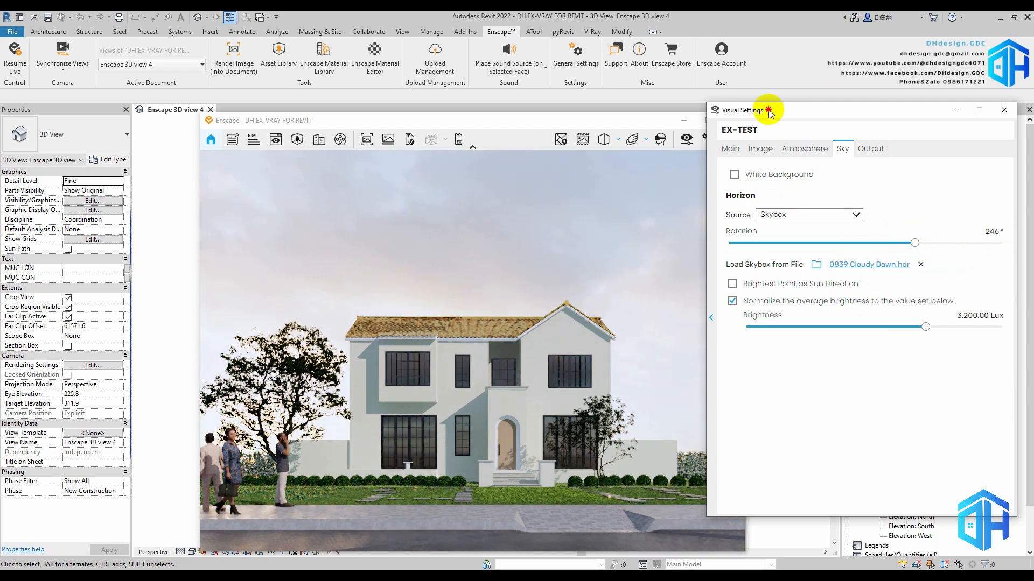
drag(769, 110, 805, 109)
drag(487, 123, 418, 121)
drag(802, 110, 754, 122)
drag(903, 254, 732, 255)
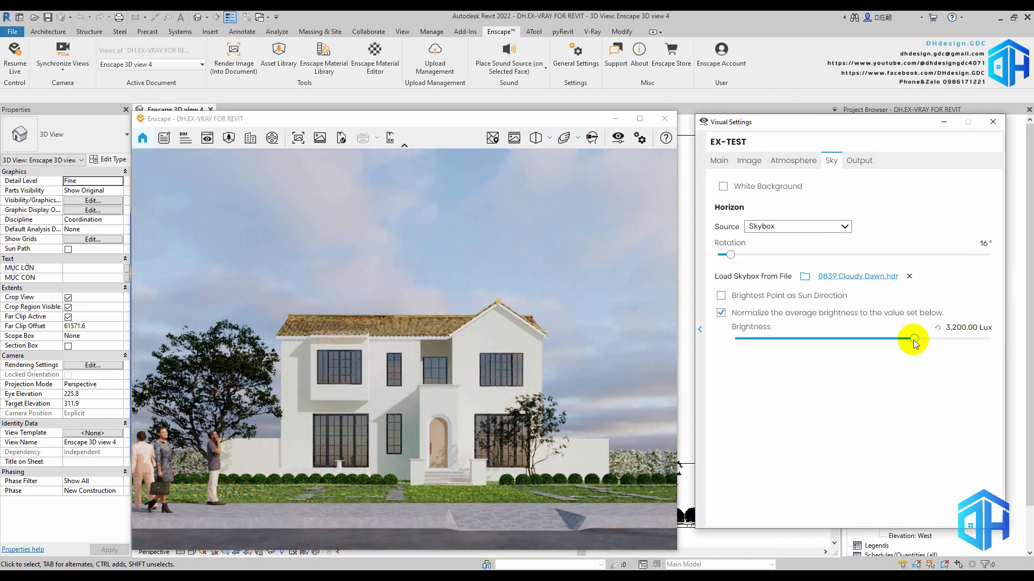
Lower the skybox brightness to 1,374.81 Lux and set its rotation to 360°
drag(912, 339, 900, 338)
click(731, 256)
drag(731, 255, 990, 260)
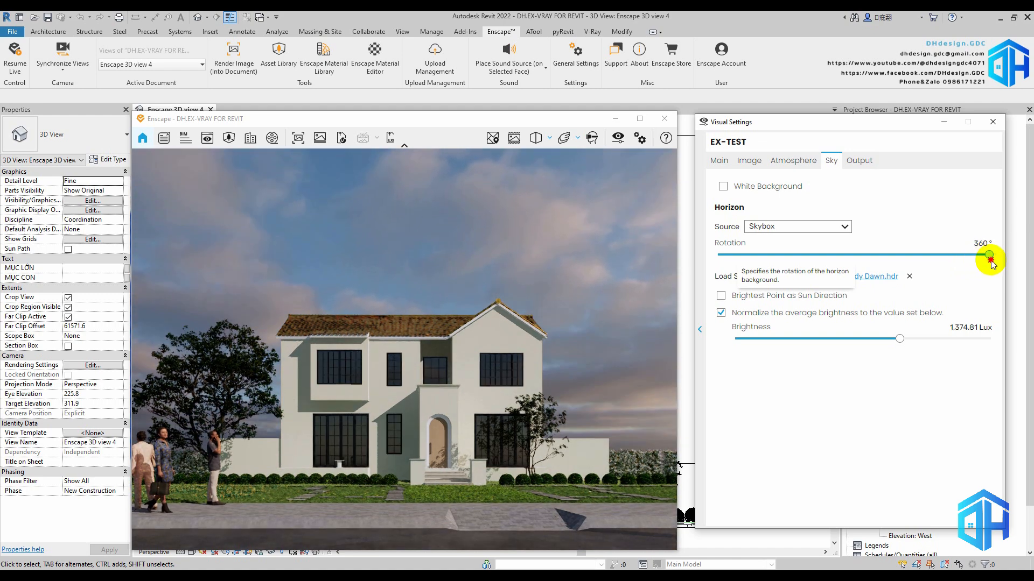
Reduce the sun brightness to 2%, look over the image and main settings, and close the visual settings
click(795, 161)
click(723, 305)
drag(723, 305, 720, 306)
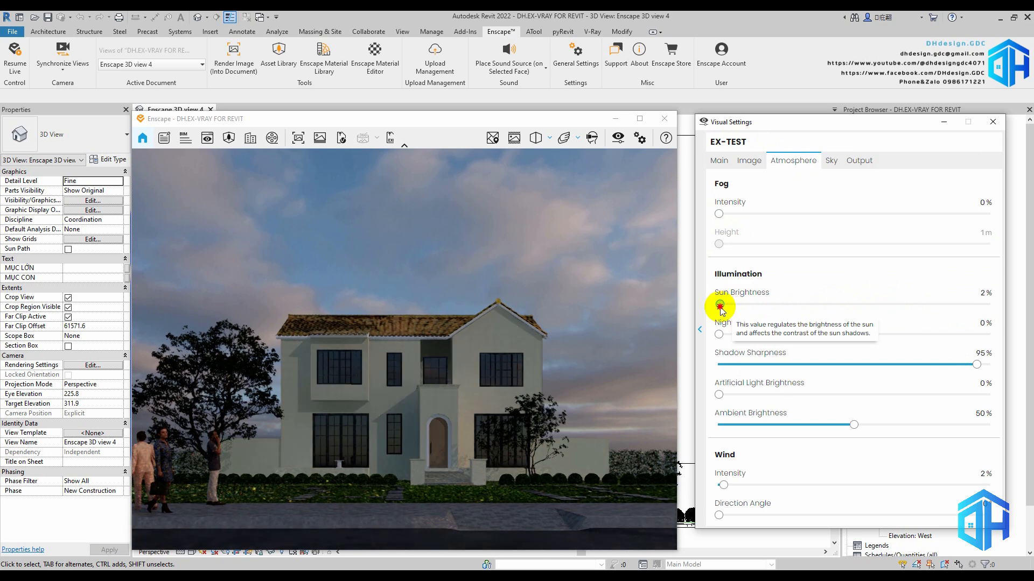
click(743, 168)
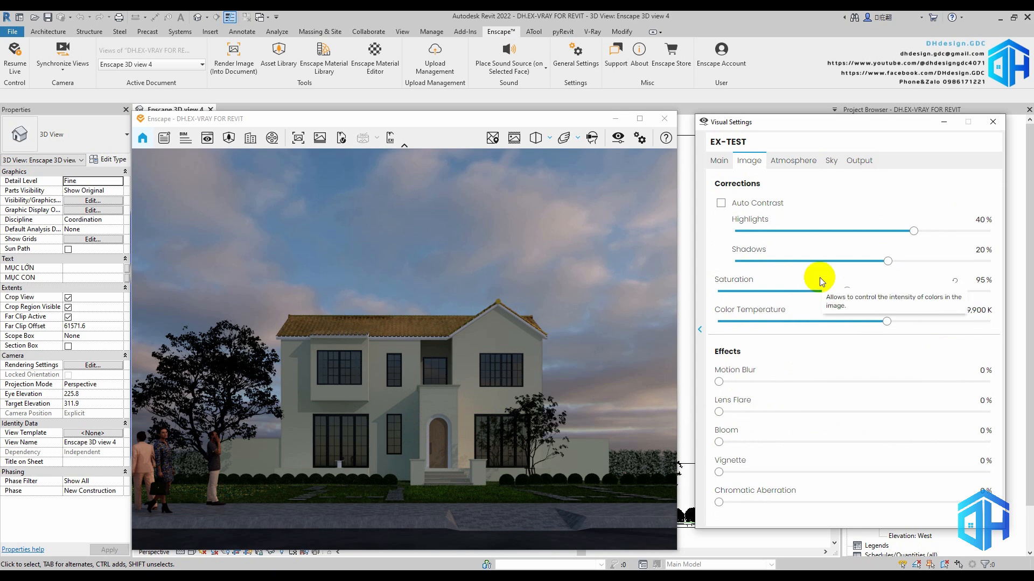
click(718, 162)
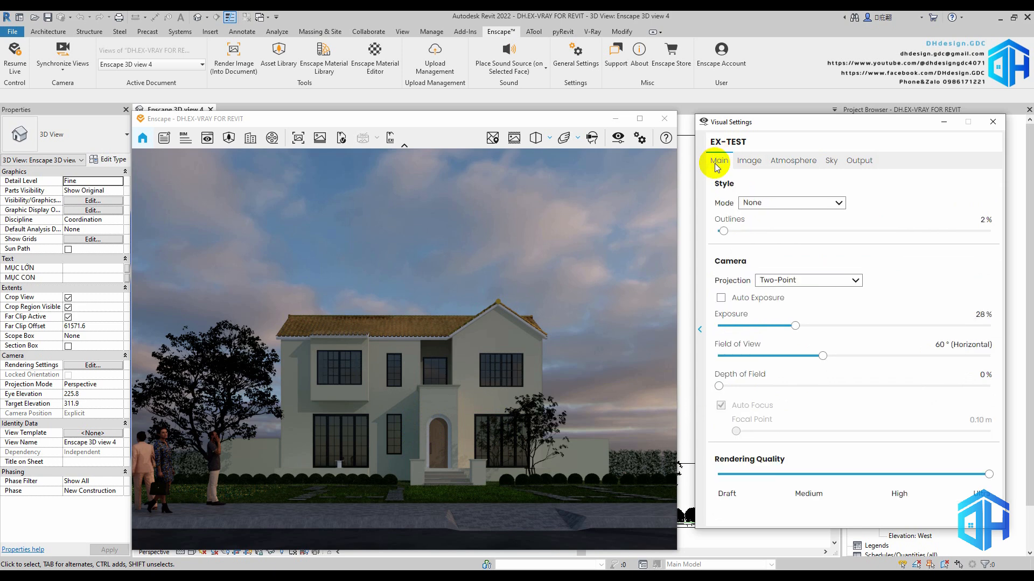
click(992, 122)
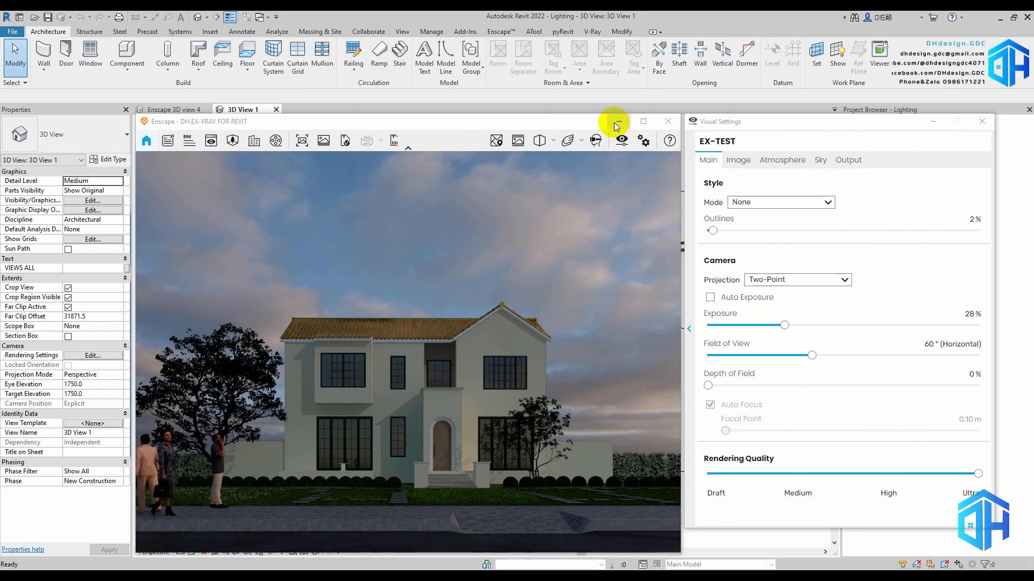
Minimize the Enscape render, temporarily isolate the Linder 8W wall light in the Lighting project to examine it, and reset the isolation
click(616, 124)
scroll(568, 246, up, 2)
scroll(500, 263, down, 1)
scroll(407, 274, down, 1)
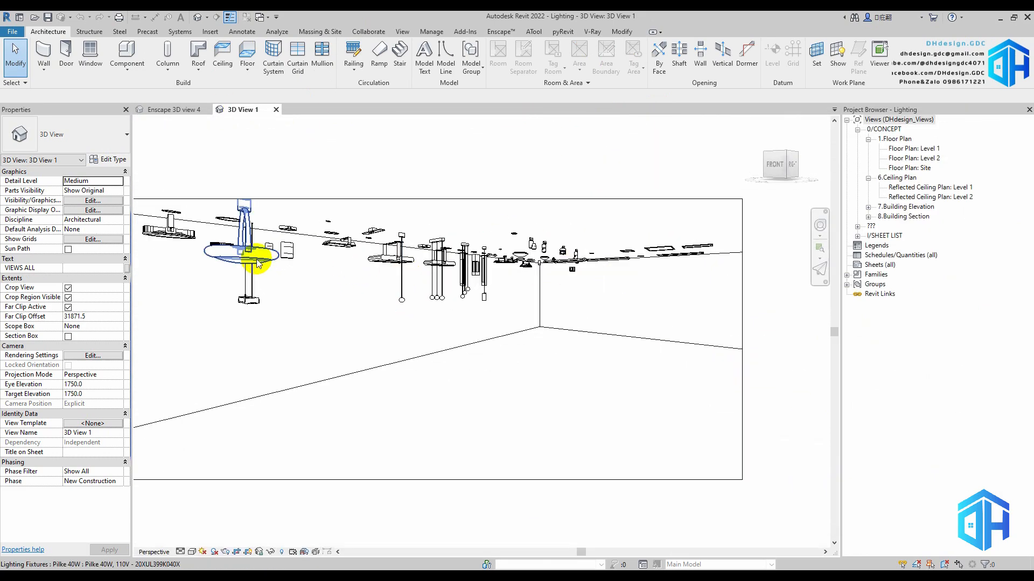
scroll(261, 263, up, 3)
scroll(280, 247, up, 2)
click(280, 246)
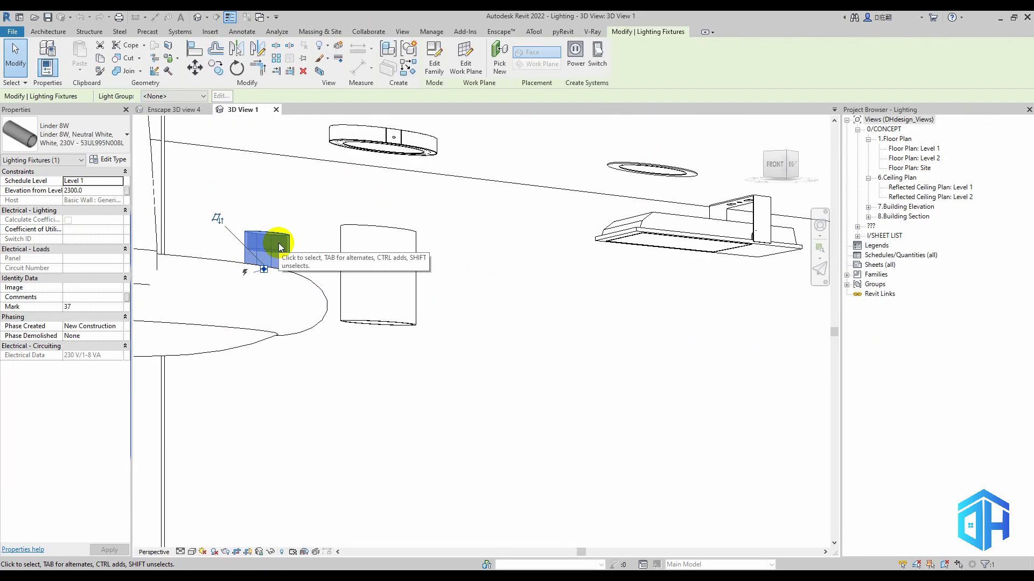
key(i)
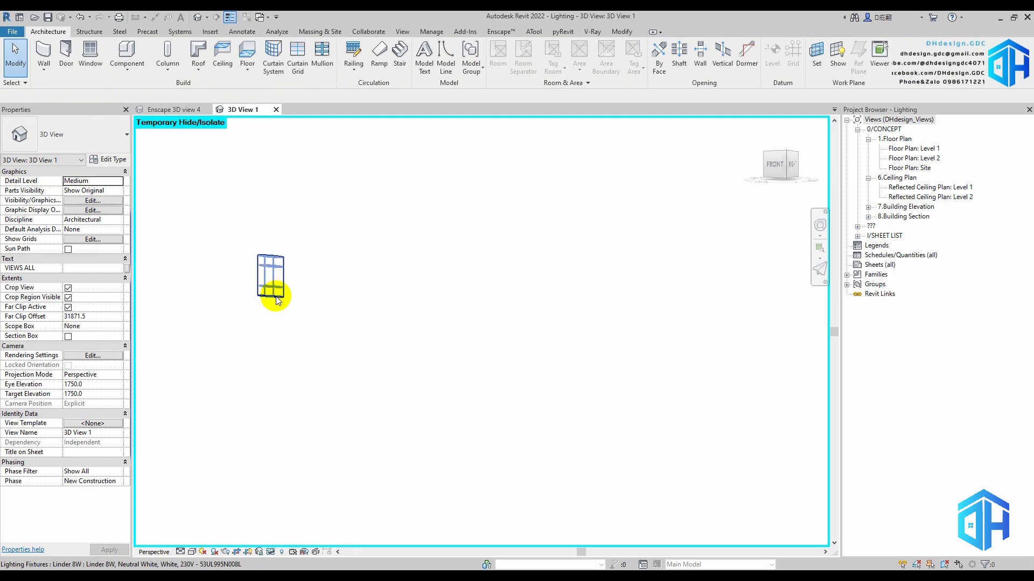
click(275, 297)
key(h)
key(r)
scroll(497, 264, down, 5)
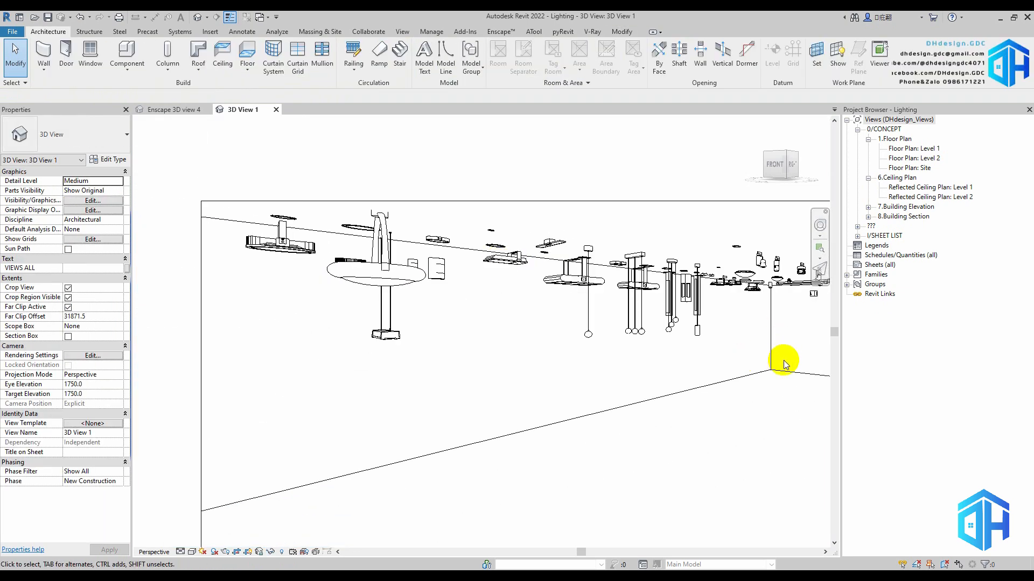
Temporarily isolate the Hydra 12W wall light in 3D View 1 of the Lighting project
scroll(554, 277, down, 2)
scroll(537, 272, up, 4)
click(543, 275)
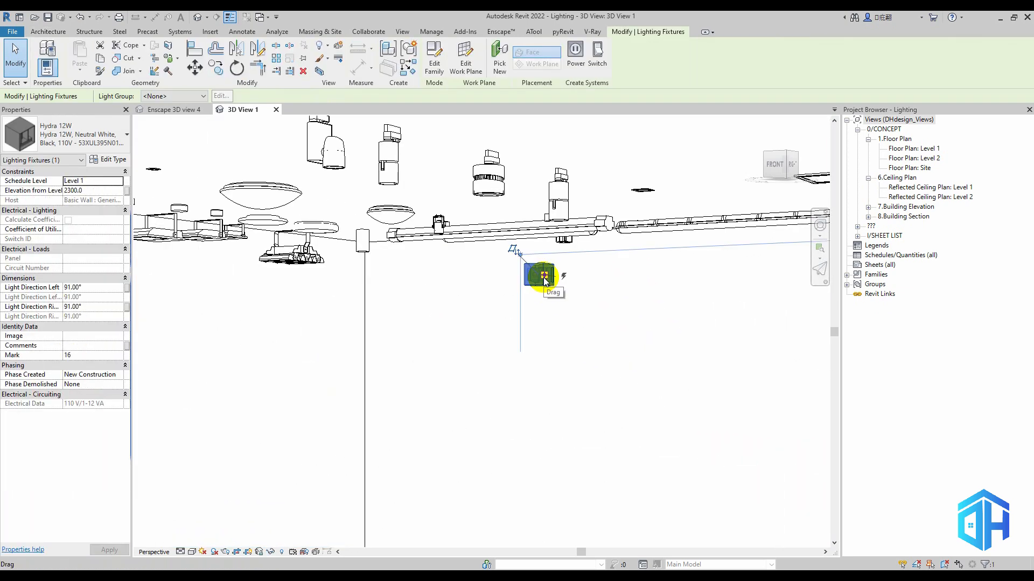
scroll(545, 279, up, 5)
key(h)
key(i)
click(630, 260)
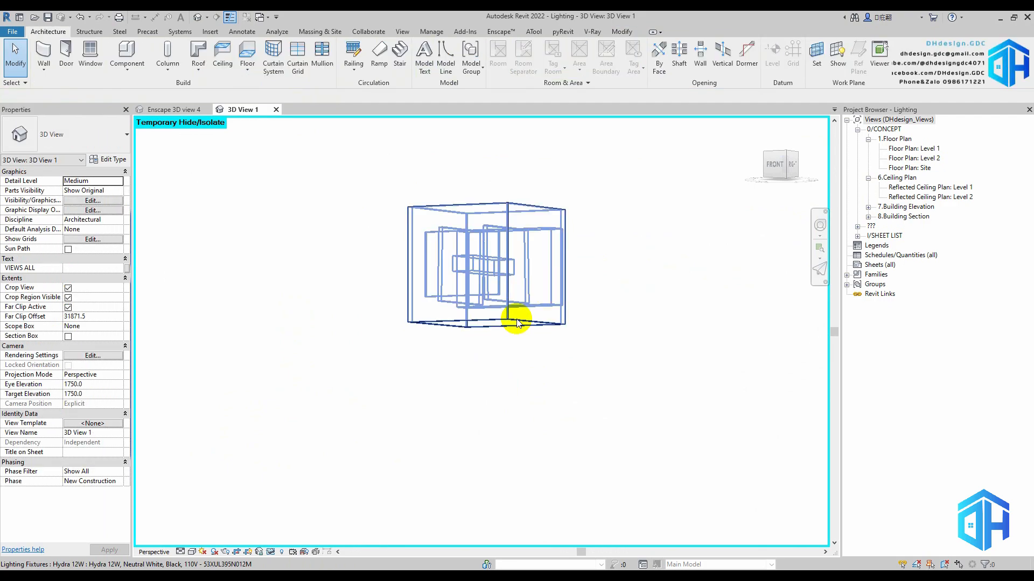
Create a selection box around the Hydra 12W light in the default 3D view and view the fixture from the front
click(515, 320)
key(b)
key(x)
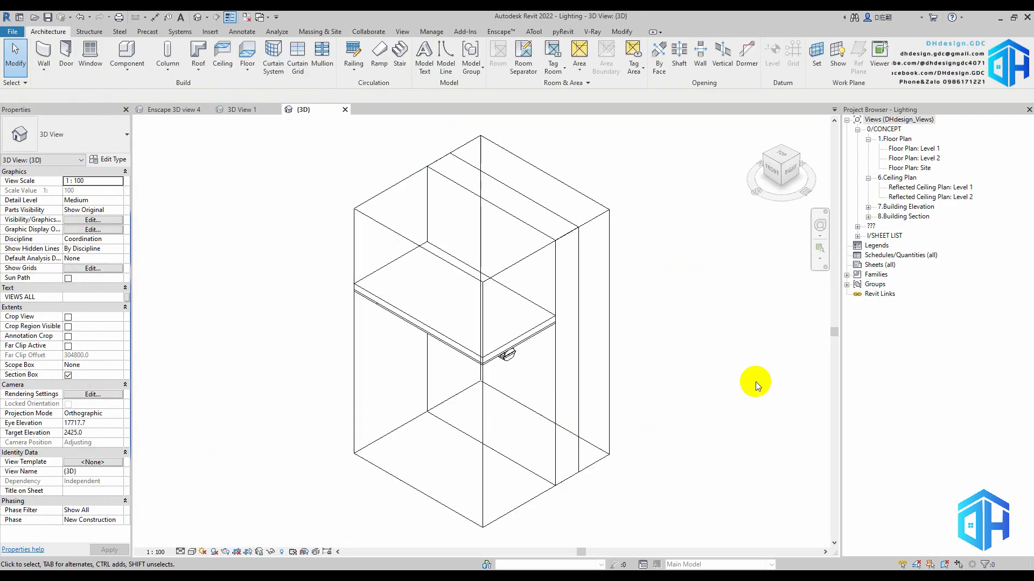
shift+middle_drag(755, 382, 652, 188)
scroll(487, 348, up, 4)
mouse_move(493, 345)
shift+middle_down()
mouse_move(521, 315)
mouse_move(721, 201)
mouse_move(509, 418)
mouse_move(537, 318)
mouse_move(498, 325)
shift+middle_up()
click(498, 324)
click(525, 194)
shift+middle_drag(525, 195, 662, 236)
Open the Hydra 12W family for editing and load it into the DH.EX-VRAY FOR REVIT project
click(455, 288)
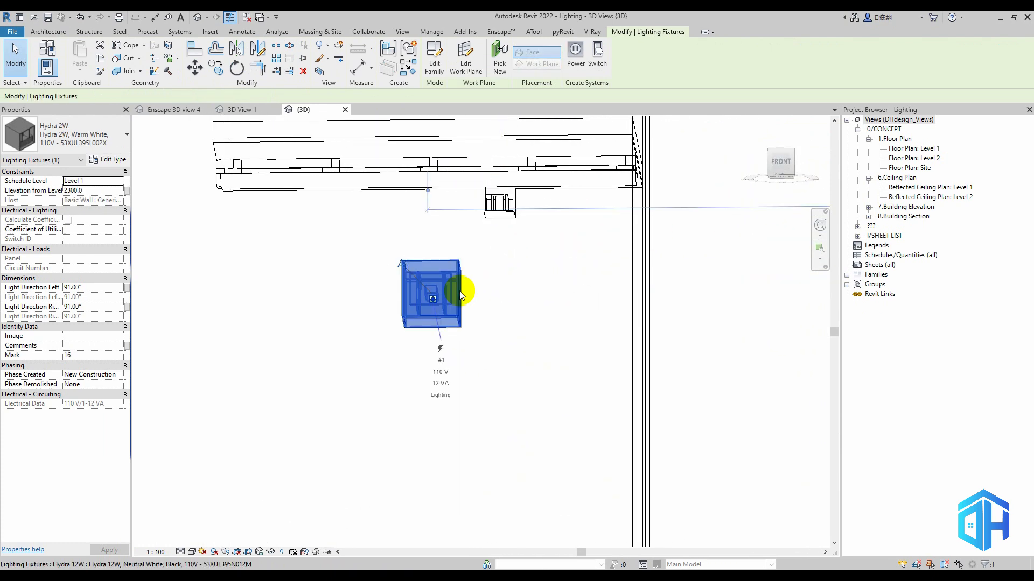
click(434, 59)
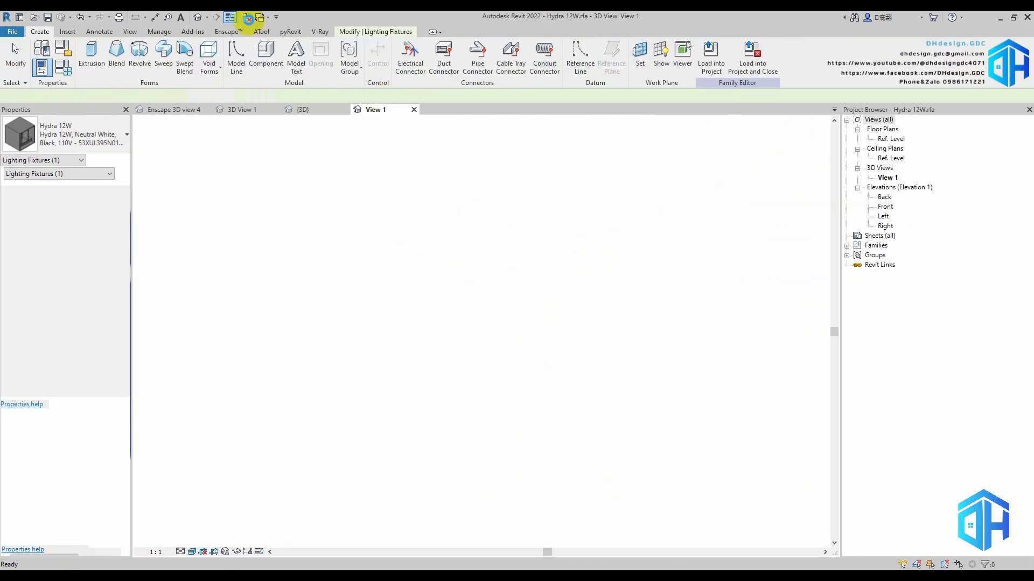
click(699, 70)
click(437, 294)
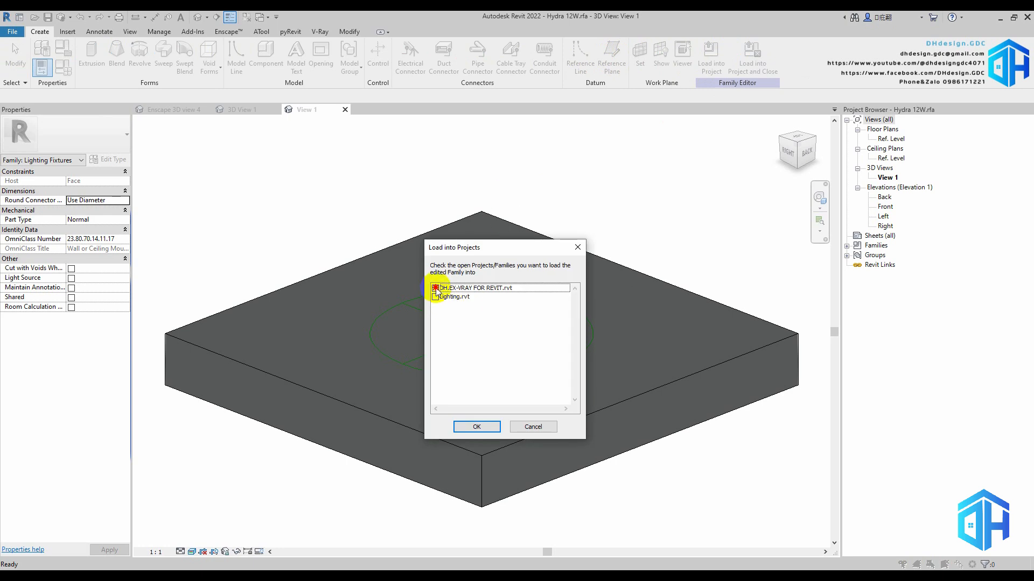
click(469, 425)
click(540, 302)
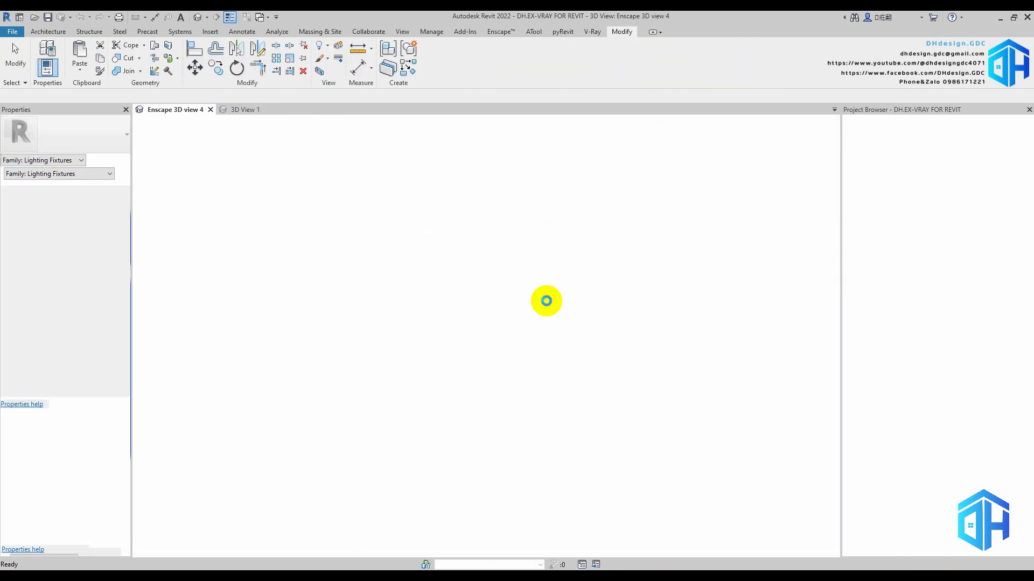
Open the house project's default 3D view and hide the planting category in it
click(196, 17)
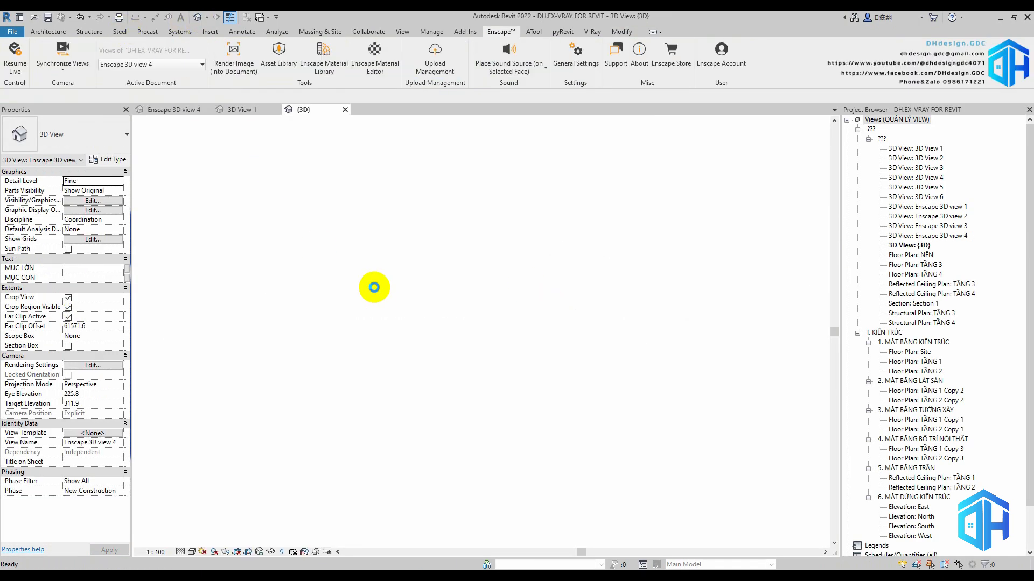
key(v)
key(v)
click(639, 255)
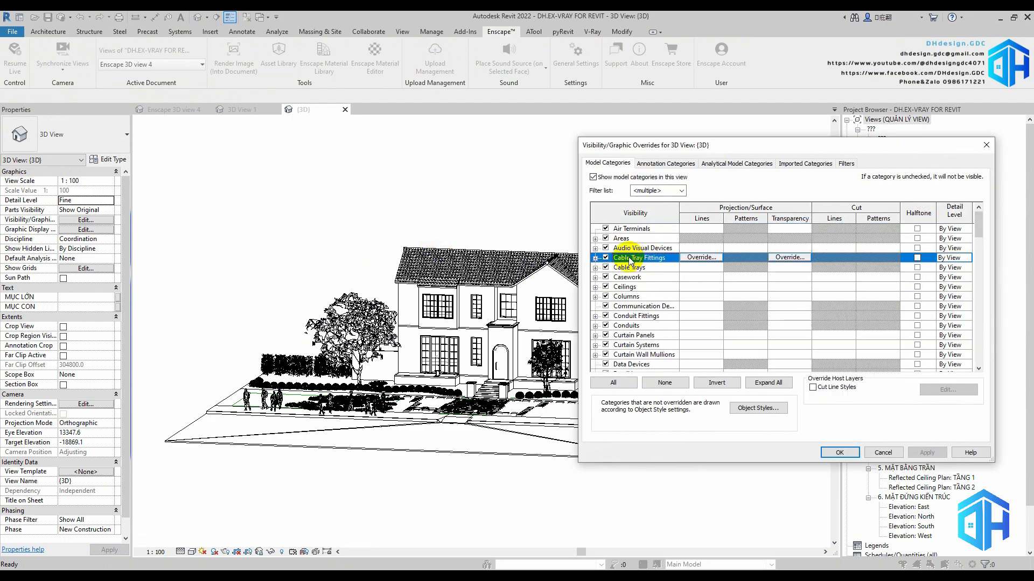
key(p)
scroll(623, 337, down, 4)
click(605, 316)
click(839, 452)
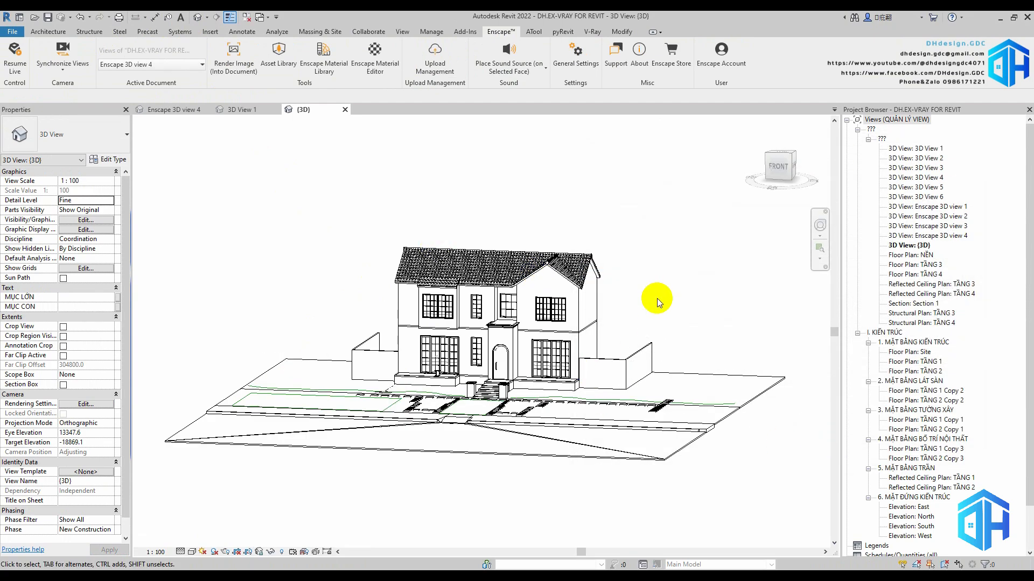
Place one Hydra 12W light on the front wall just left of the arched entrance door
scroll(656, 299, up, 5)
scroll(580, 399, up, 5)
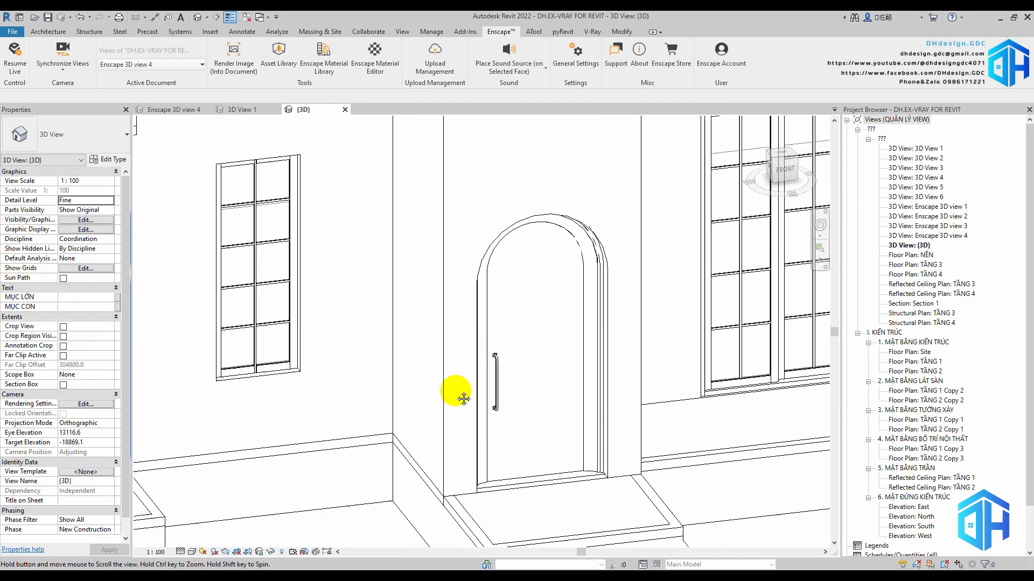
click(48, 32)
click(128, 55)
scroll(484, 357, up, 3)
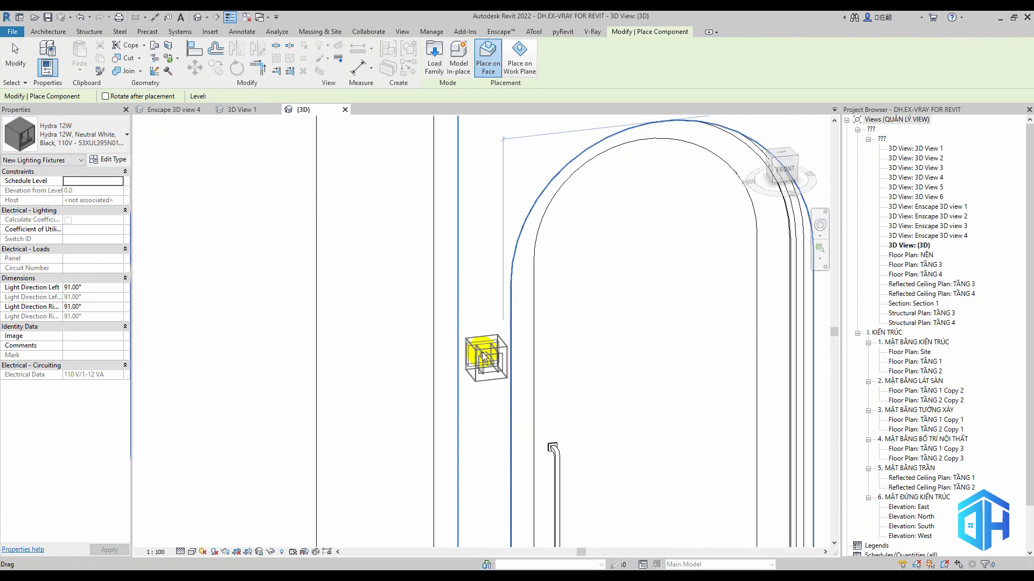
click(483, 353)
key(Escape)
key(Escape)
Set the new wall light's elevation from level TẦNG 1 to 2000
scroll(498, 356, up, 1)
click(510, 357)
scroll(509, 357, down, 4)
scroll(508, 350, up, 1)
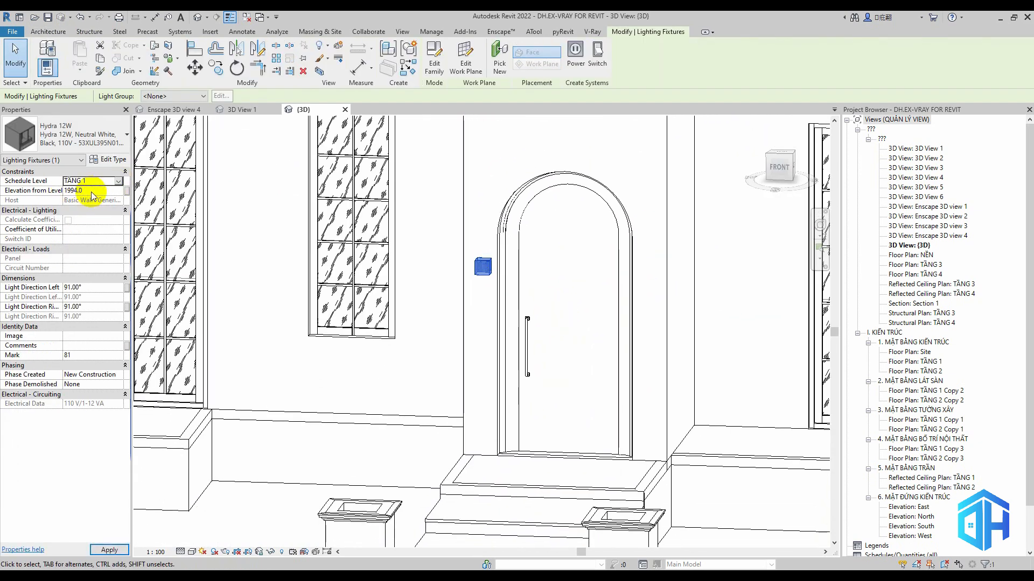
shift+middle_drag(623, 289, 666, 307)
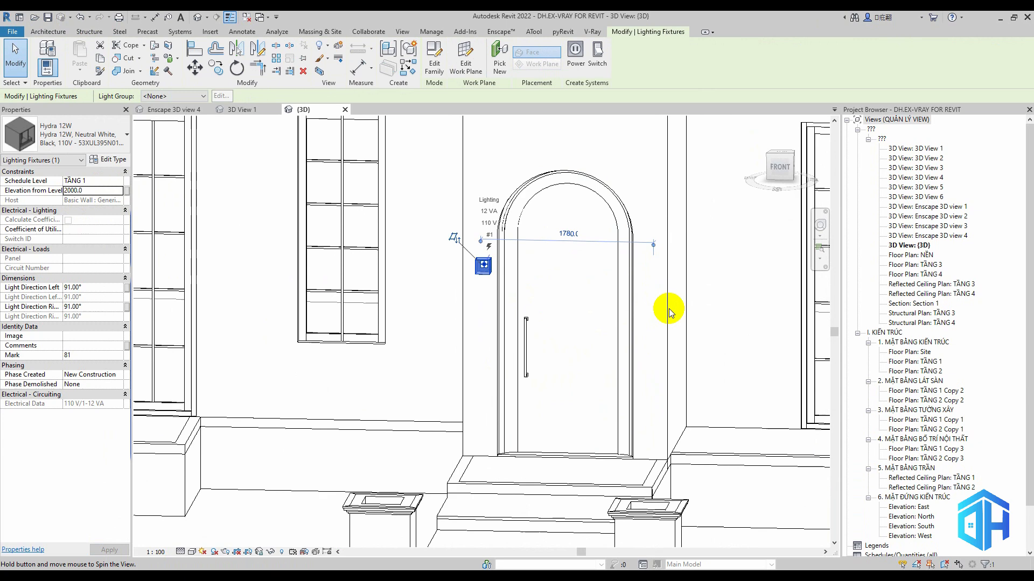
Try to mirror the wall light across a drawn axis through the centre of the entrance door
click(257, 48)
click(569, 452)
click(568, 419)
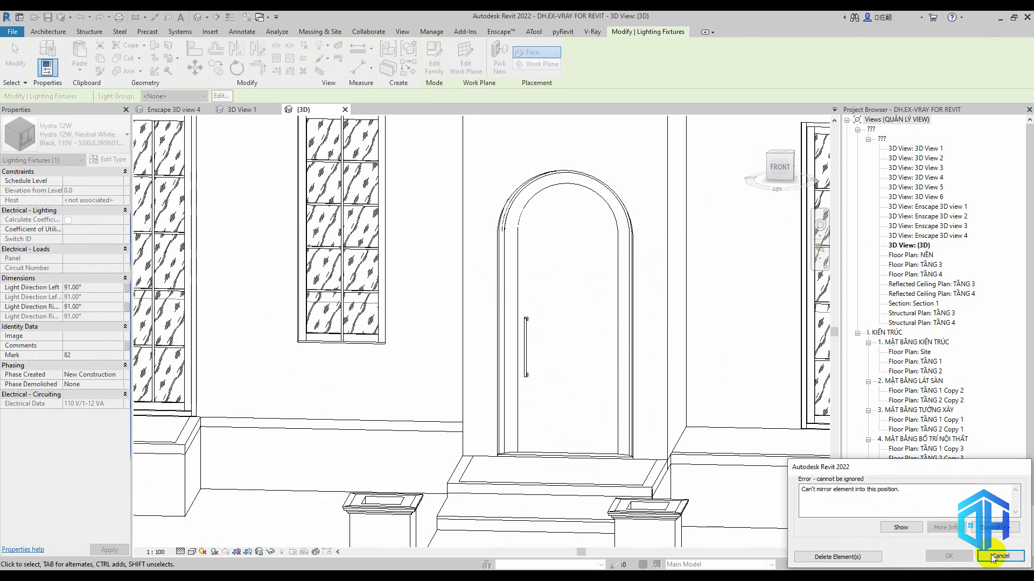
click(989, 555)
click(481, 262)
click(236, 49)
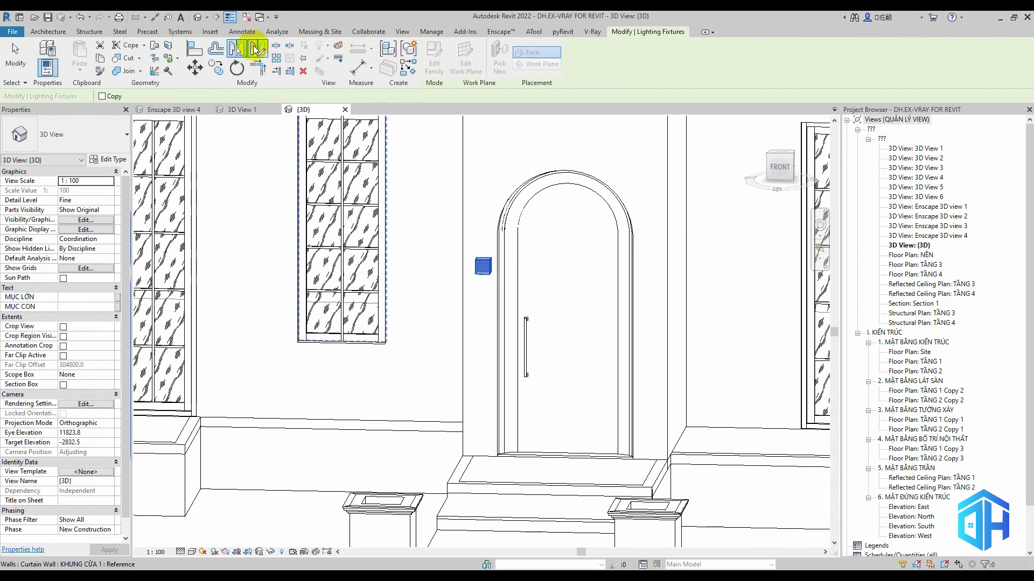
click(257, 48)
key(Escape)
key(Escape)
Set a new work plane on the front face at the entrance door
click(817, 51)
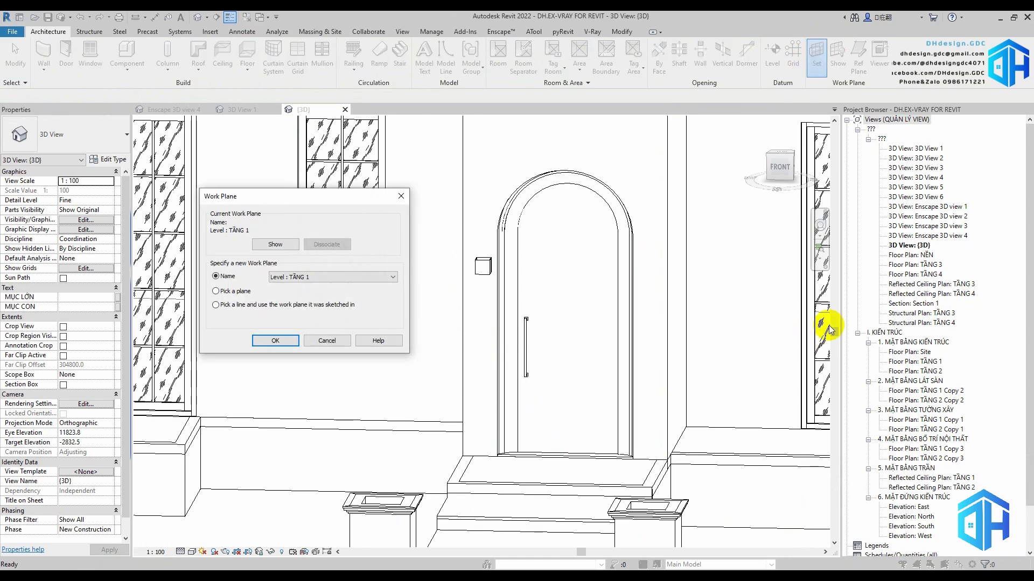
click(275, 340)
click(521, 273)
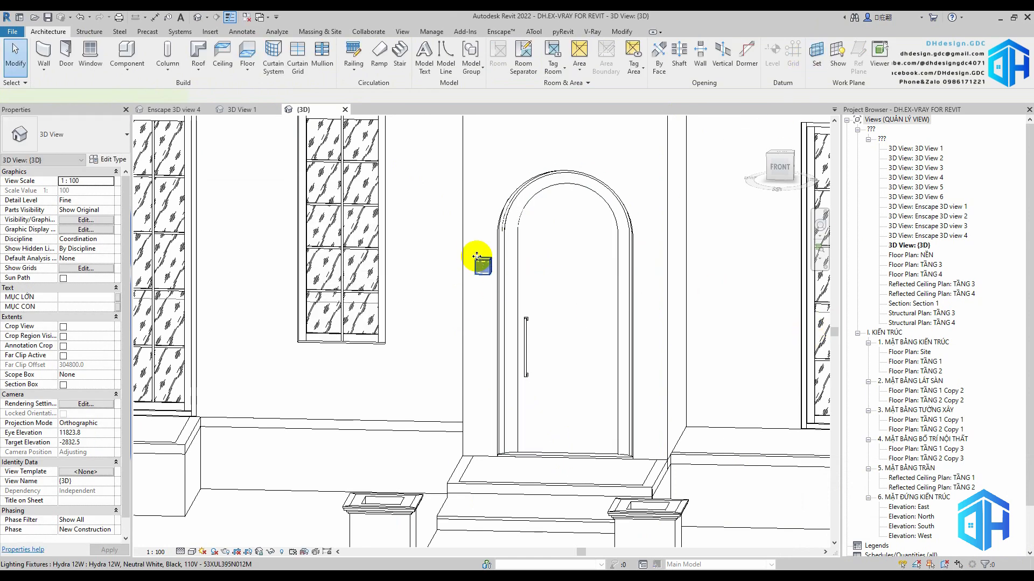
Mirror the wall light to the other side of the entrance door across a drawn vertical axis at the door's centre
click(483, 266)
click(257, 48)
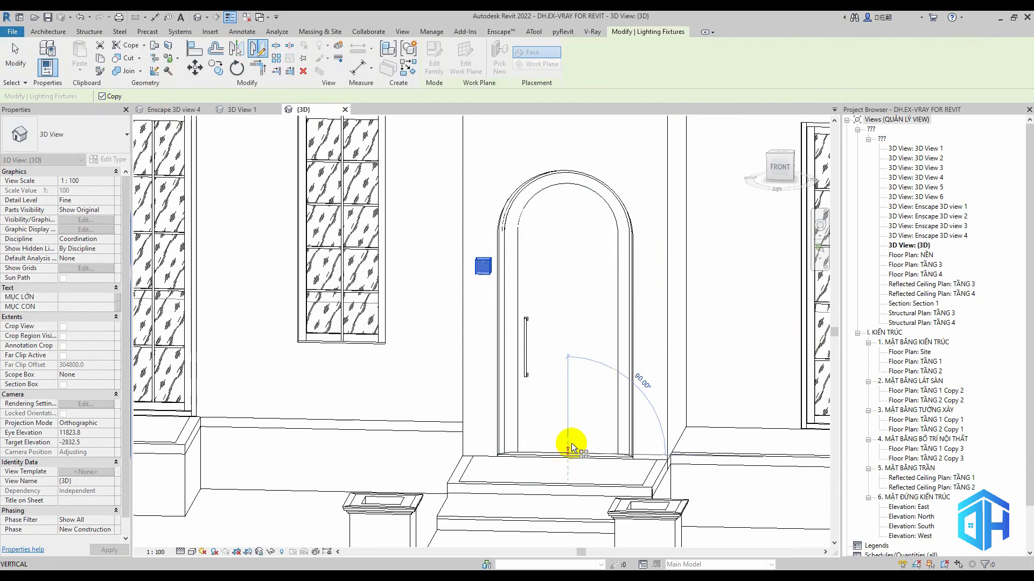
click(570, 427)
scroll(592, 420, down, 3)
key(Escape)
Place two more Hydra 12W lights on the front wall, one on each side of the narrow ground-floor window
scroll(618, 358, up, 2)
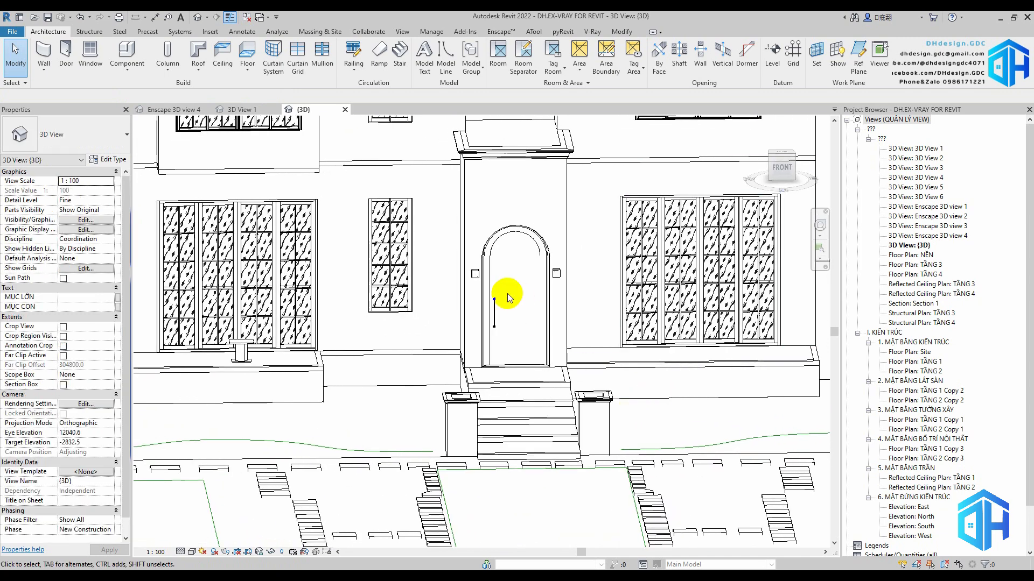
click(475, 275)
click(405, 66)
scroll(348, 259, up, 3)
click(347, 252)
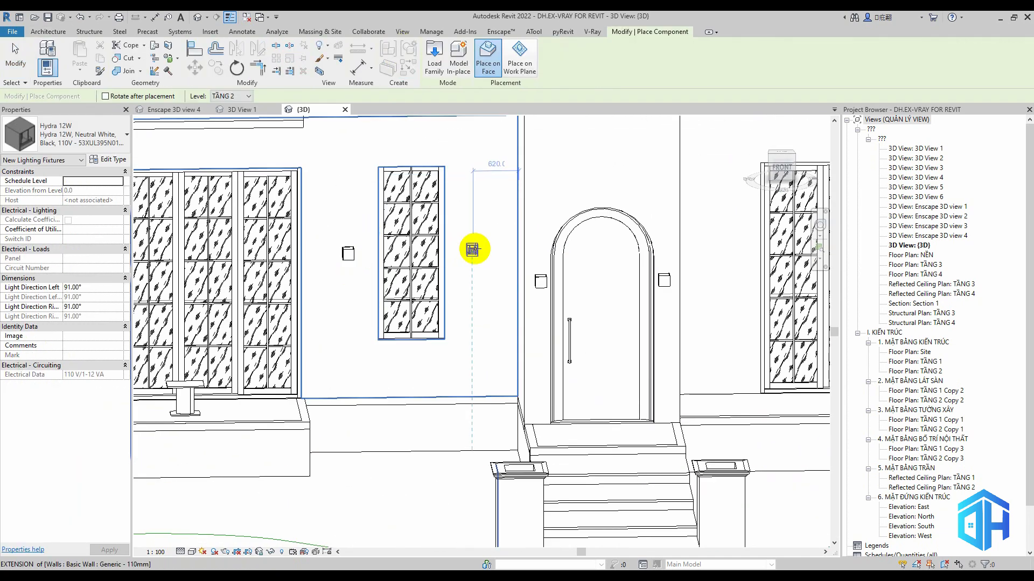
click(472, 250)
scroll(436, 300, down, 3)
scroll(248, 259, up, 2)
key(Escape)
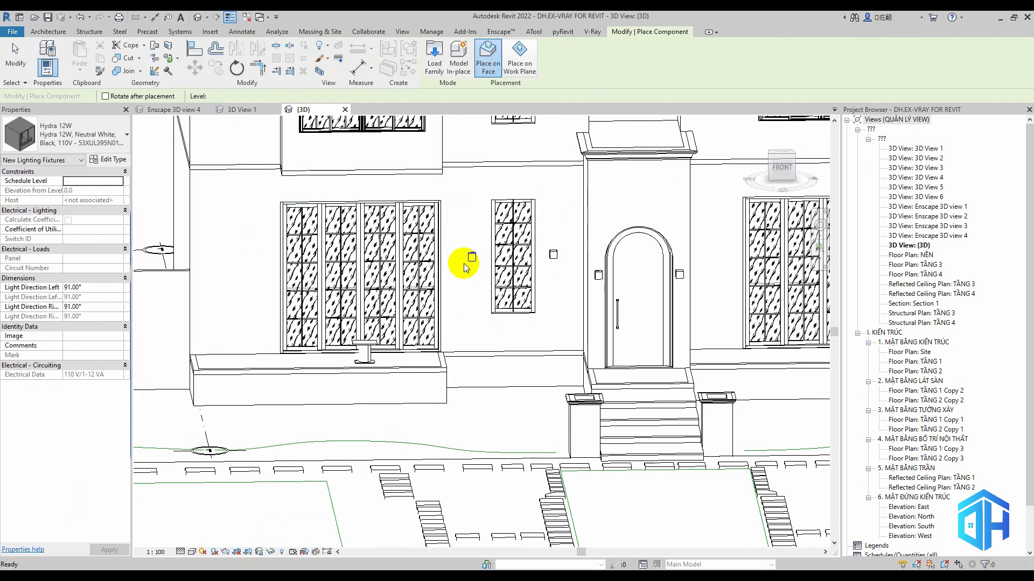
Set the distance of both new lights from the narrow window's edges to 500
click(471, 259)
shift+middle_drag(512, 337, 491, 339)
click(484, 224)
text(500)
key(Return)
shift+middle_drag(489, 296, 549, 322)
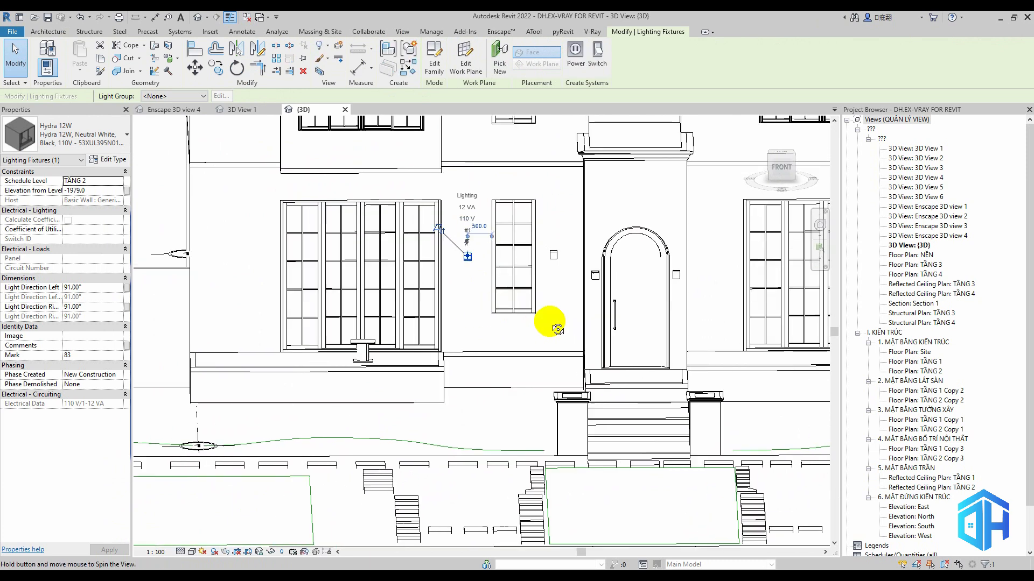
click(550, 257)
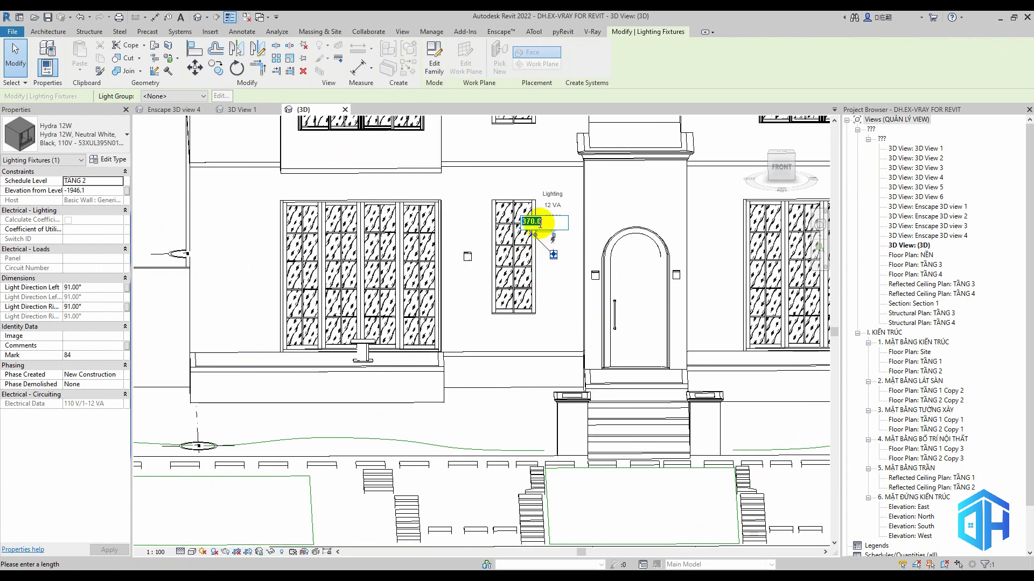
Assign both lights beside the narrow window to schedule level TẦNG 1 with an elevation of 2000
ctrl+click(467, 257)
click(119, 181)
click(90, 188)
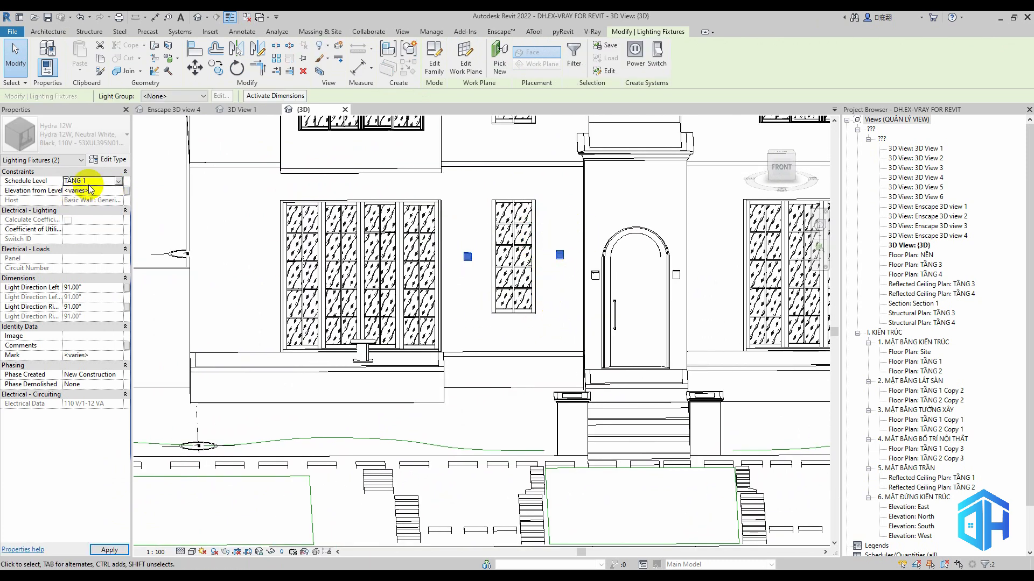
click(103, 190)
text(2000)
Mirror the light between the two ground-floor windows across the centre of the wide window left of it
shift+middle_drag(574, 328, 541, 339)
click(467, 257)
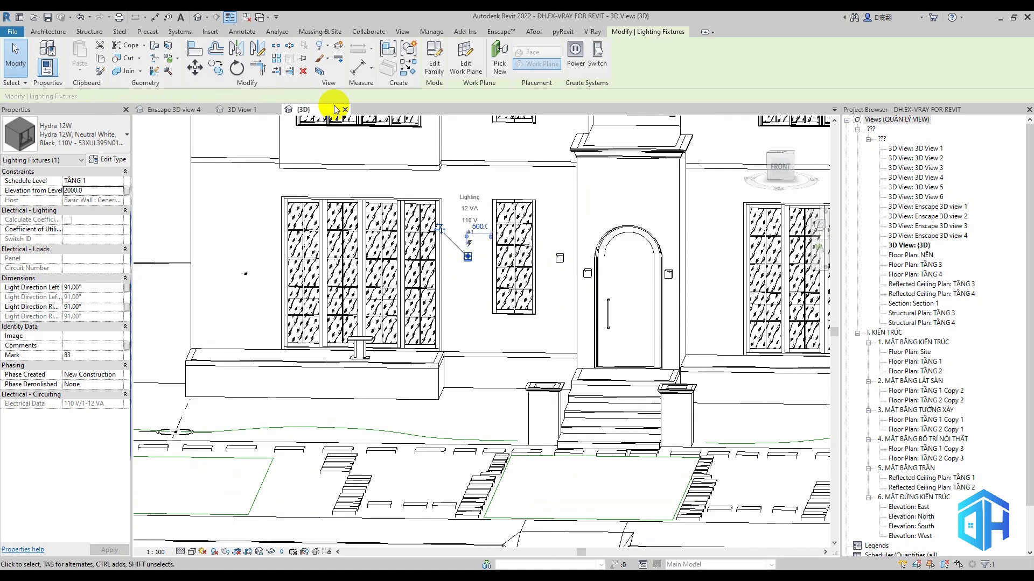
scroll(359, 223, up, 2)
click(241, 51)
click(362, 189)
scroll(362, 190, down, 2)
click(450, 267)
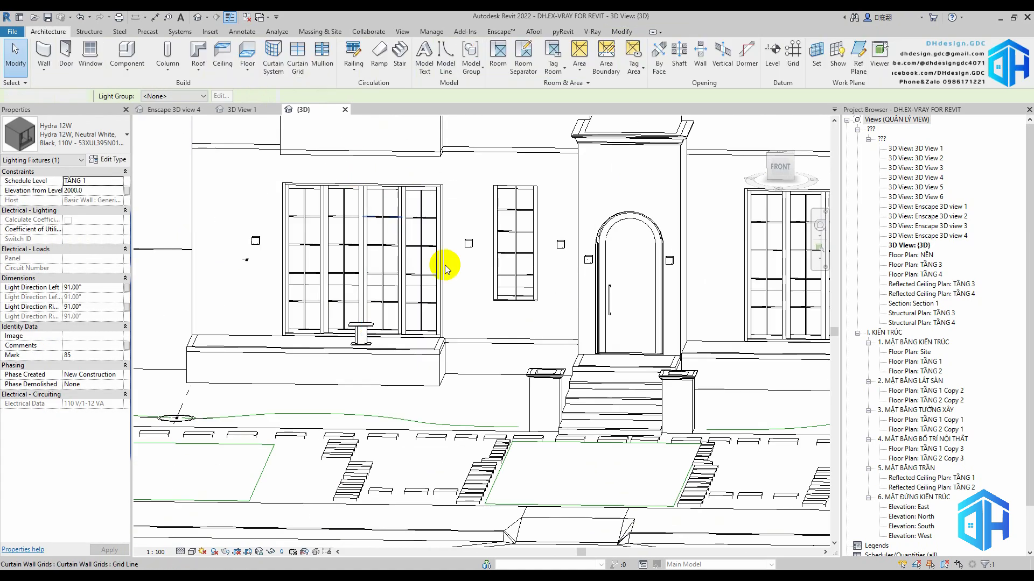
Place a similar Hydra 12W light on the front wall between the entrance and the wide ground-floor window right of it
scroll(425, 367, down, 1)
middle_drag(421, 368, 561, 407)
middle_drag(280, 343, 393, 356)
click(397, 289)
key(c)
key(s)
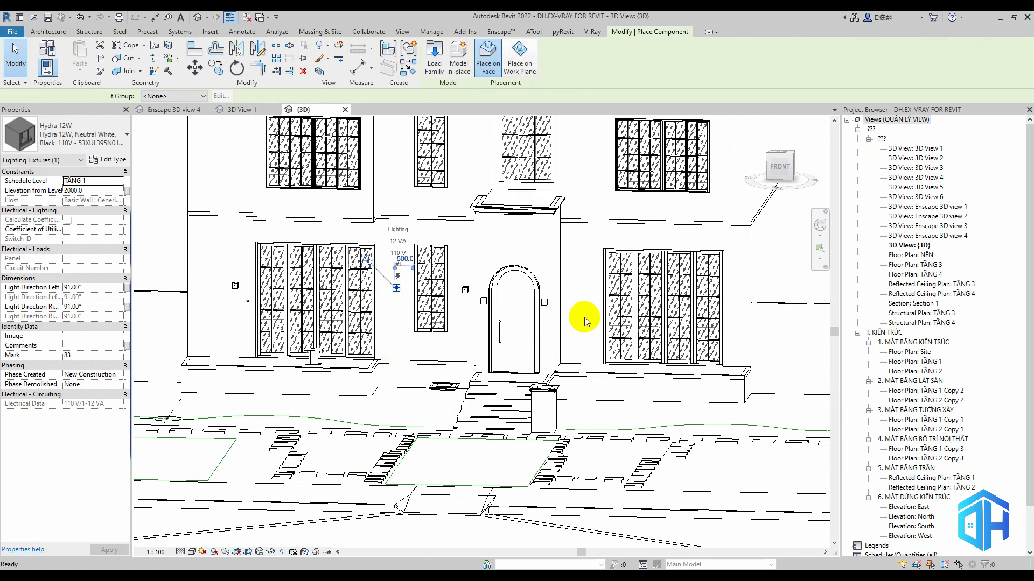
scroll(576, 303, up, 1)
click(586, 297)
key(Escape)
key(Escape)
Set the new light 500 from the wide window's edge and at elevation 2000 from level TẦNG 1
click(585, 296)
click(603, 265)
text(500)
key(Return)
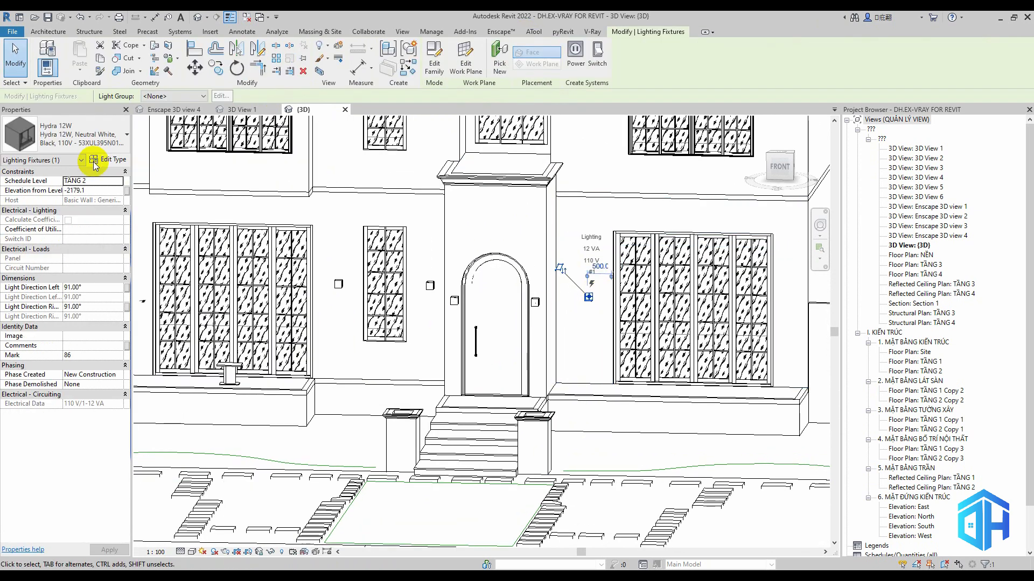
key(Return)
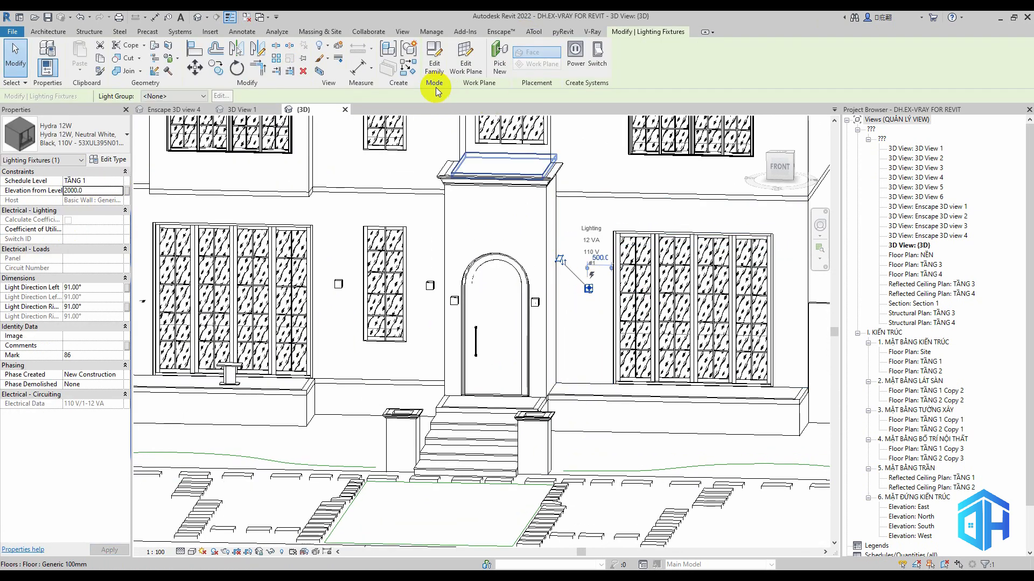
Mirror this light to the far side of the wide right-hand ground-floor window across the window's centre
click(241, 54)
click(696, 232)
key(Escape)
scroll(738, 314, down, 2)
middle_drag(738, 314, 701, 352)
mouse_move(662, 425)
shift+middle_down()
mouse_move(605, 401)
mouse_move(638, 393)
mouse_move(657, 412)
shift+middle_up()
click(455, 352)
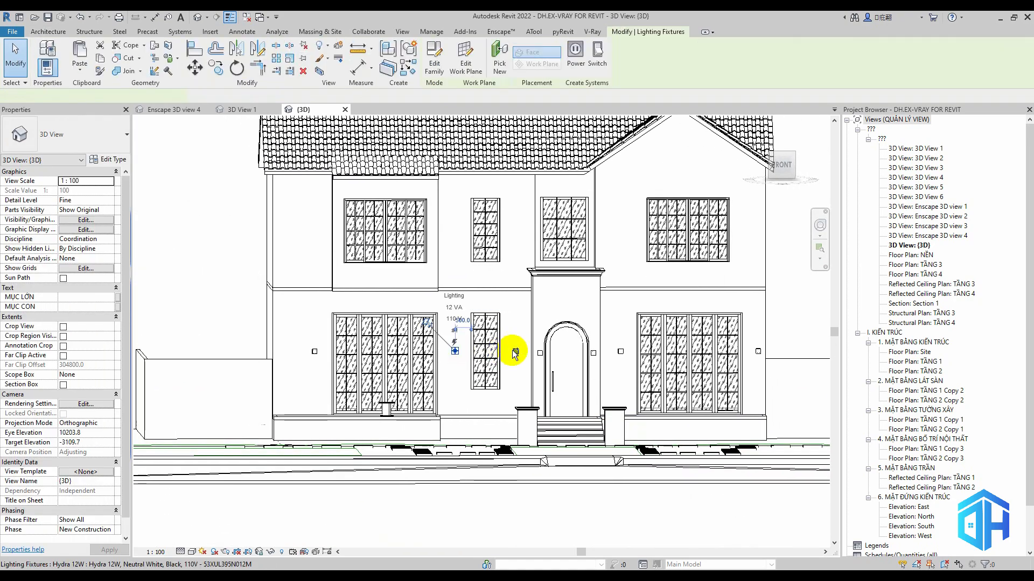
ctrl+click(516, 351)
mouse_move(506, 296)
shift+middle_down()
mouse_move(433, 353)
mouse_move(506, 315)
shift+middle_up()
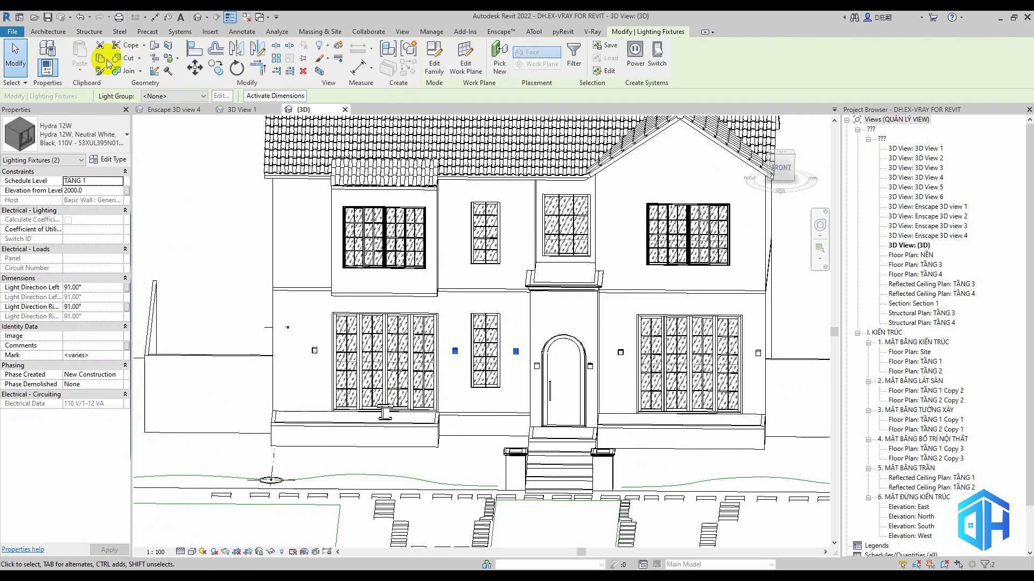
click(101, 58)
click(82, 71)
key(Escape)
key(Escape)
Copy the four ground-floor lights beside the narrow and right-hand wide windows and paste them aligned onto the upper floor
click(515, 352)
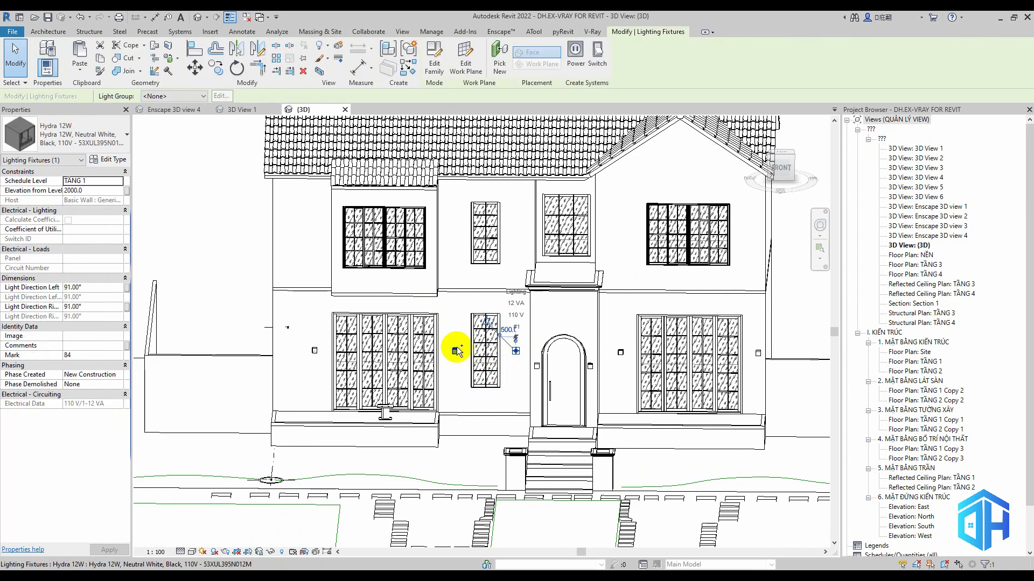
ctrl+click(455, 351)
shift+middle_drag(624, 357, 617, 337)
ctrl+click(621, 354)
ctrl+click(756, 354)
click(100, 58)
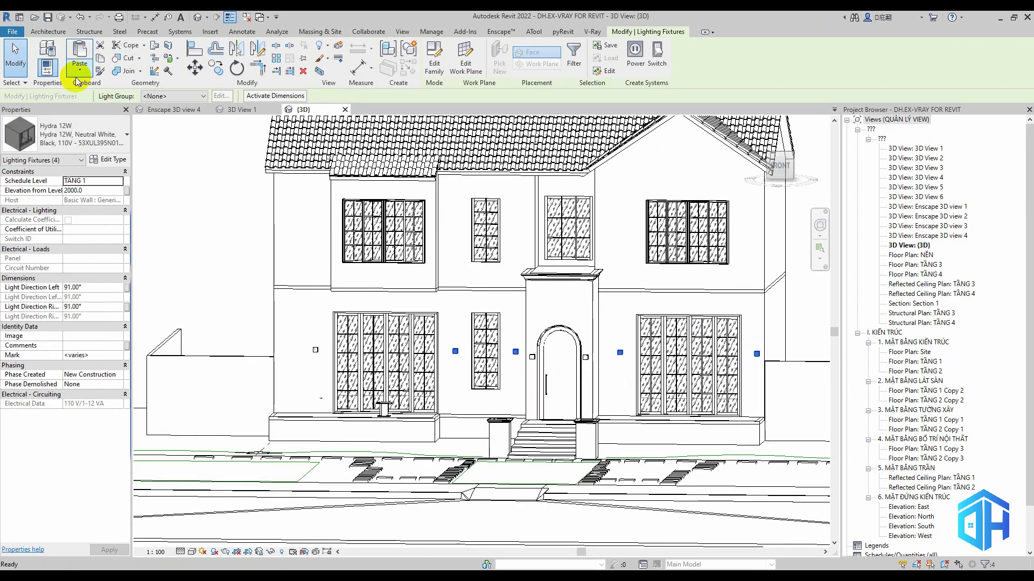
click(79, 70)
click(127, 114)
click(556, 311)
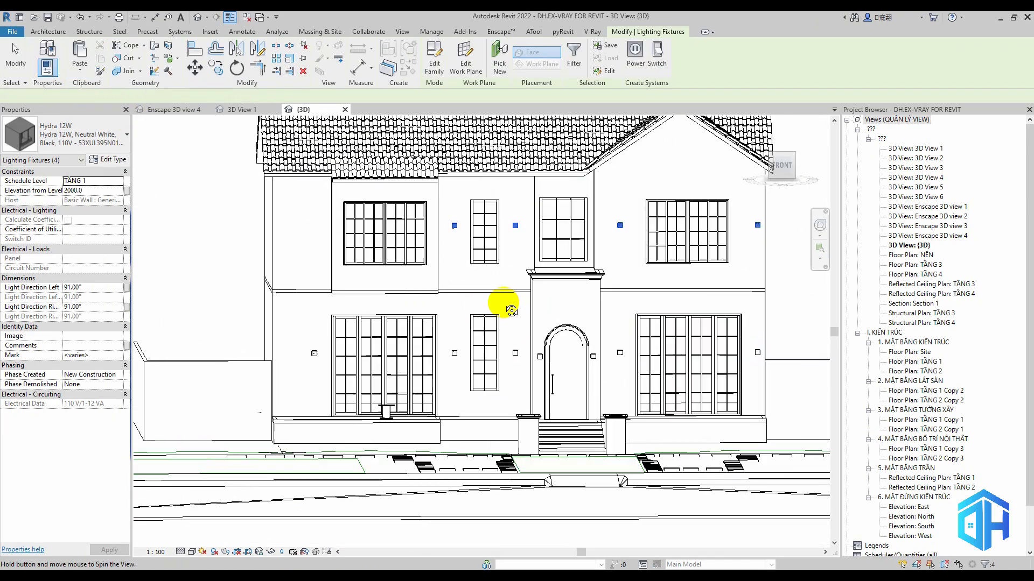
key(Escape)
Place a similar Hydra 12W light just left of the wide upper-floor window on the projecting left bay
scroll(520, 257, up, 3)
click(524, 232)
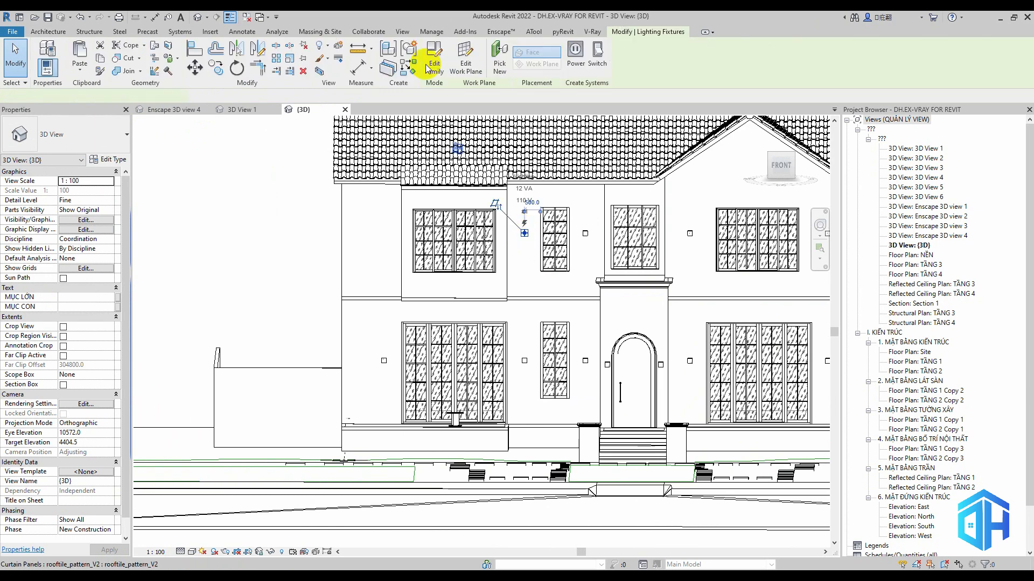
click(409, 69)
scroll(356, 249, up, 3)
click(445, 216)
key(Escape)
mouse_move(636, 264)
shift+middle_down()
mouse_move(703, 279)
mouse_move(638, 267)
shift+middle_up()
scroll(455, 214, up, 2)
Measure the new light's offset to the window frame and set its elevation from level TẦNG 2 to 2000
click(442, 216)
drag(694, 196, 455, 196)
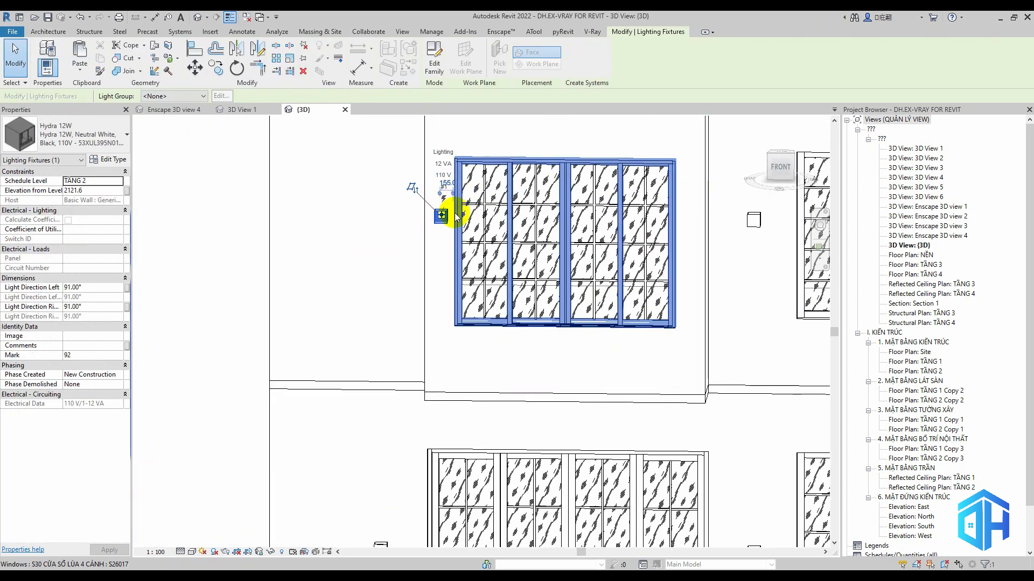
scroll(450, 201, up, 2)
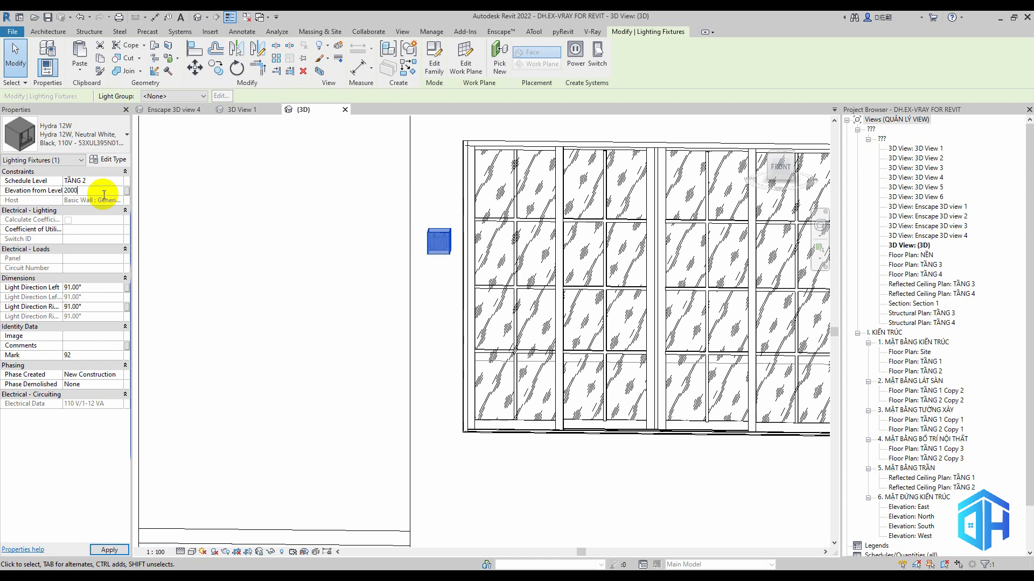
key(Return)
scroll(380, 236, down, 3)
key(m)
key(m)
scroll(518, 195, up, 4)
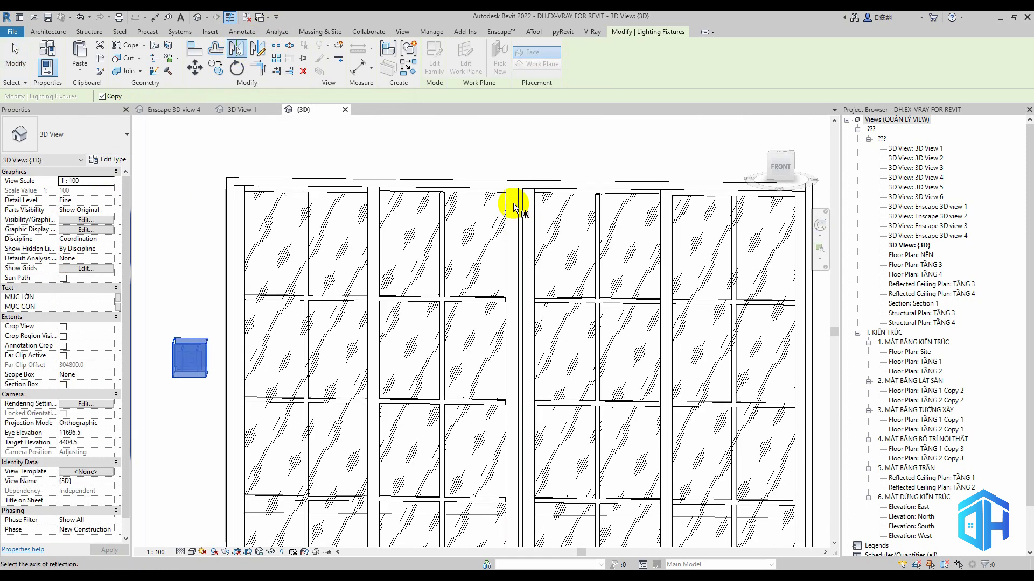
scroll(517, 199, up, 2)
scroll(525, 173, down, 3)
Mirror the upper-floor light to the other side of the left bay's window across the window's centre
key(d)
key(m)
scroll(510, 314, up, 4)
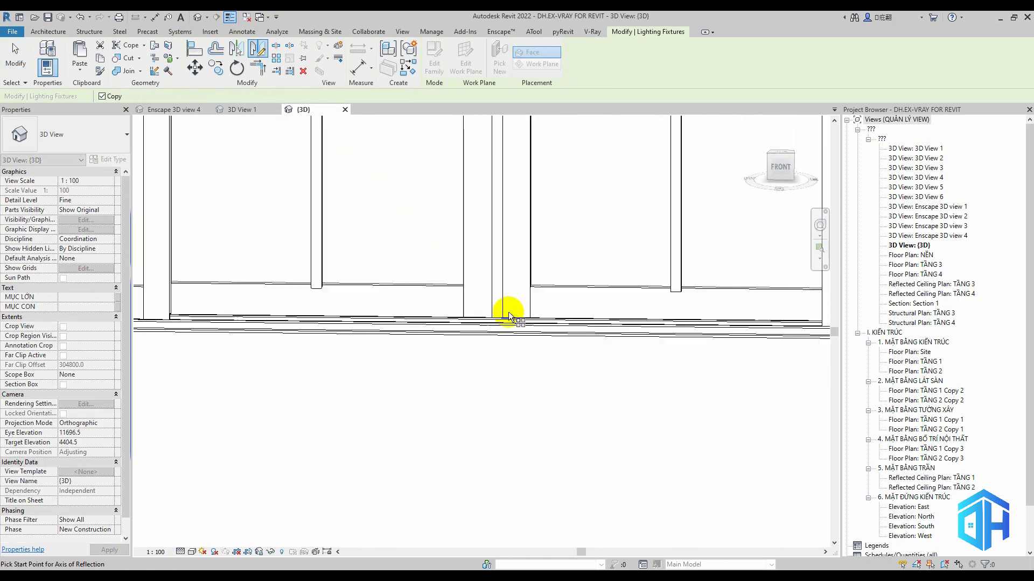
scroll(510, 317, down, 5)
shift+middle_drag(496, 320, 529, 448)
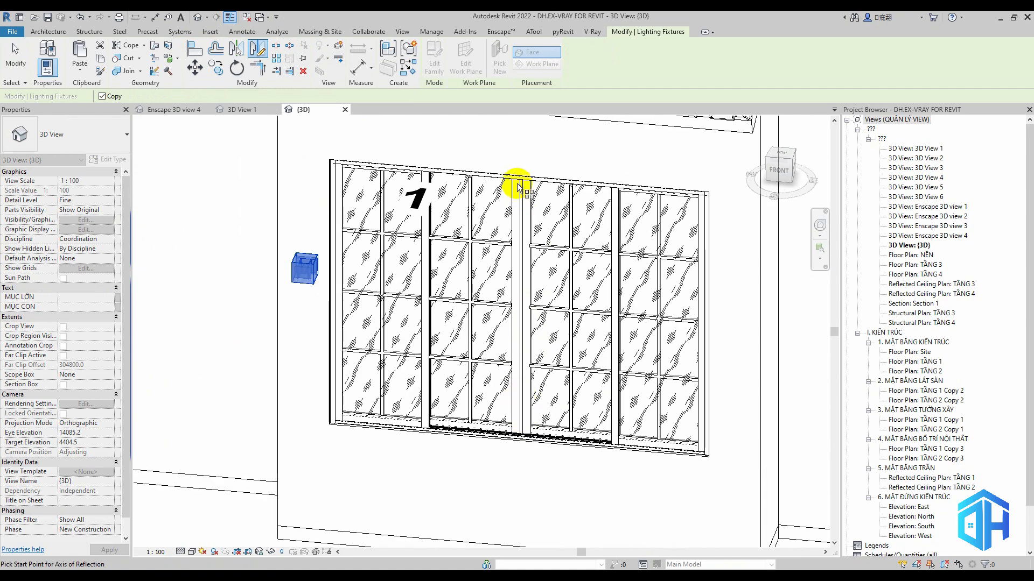
scroll(517, 187, down, 3)
scroll(522, 179, up, 6)
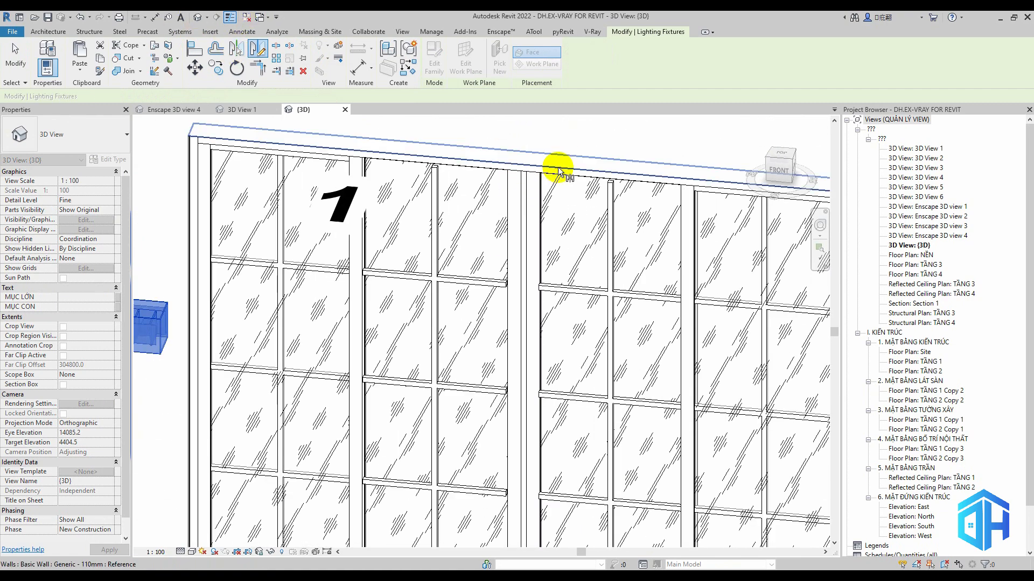
key(Escape)
scroll(524, 191, down, 5)
key(Escape)
Check the mirrored light's distance from the upper-floor window frame
shift+middle_drag(648, 298, 625, 282)
click(628, 281)
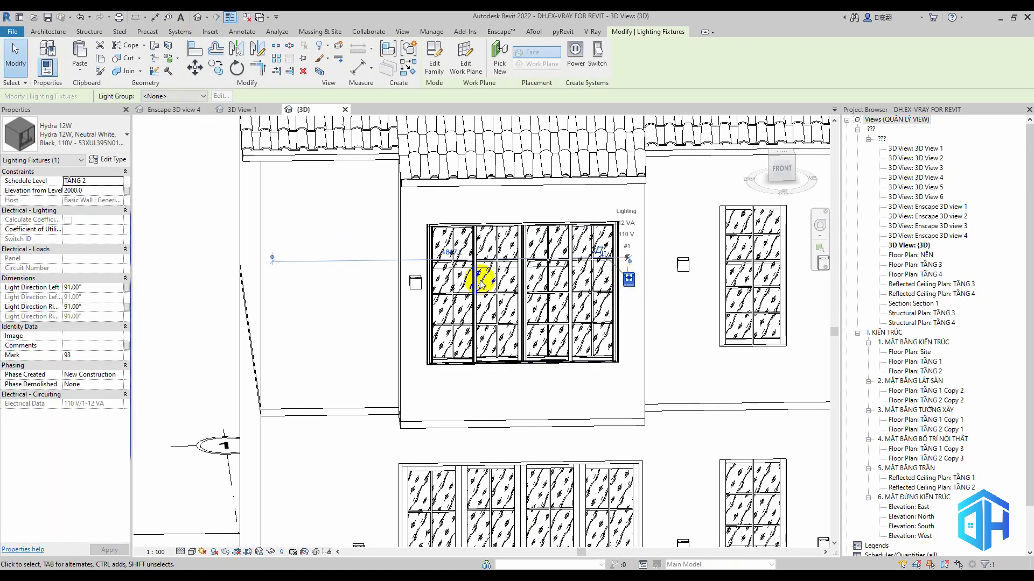
scroll(634, 276, up, 4)
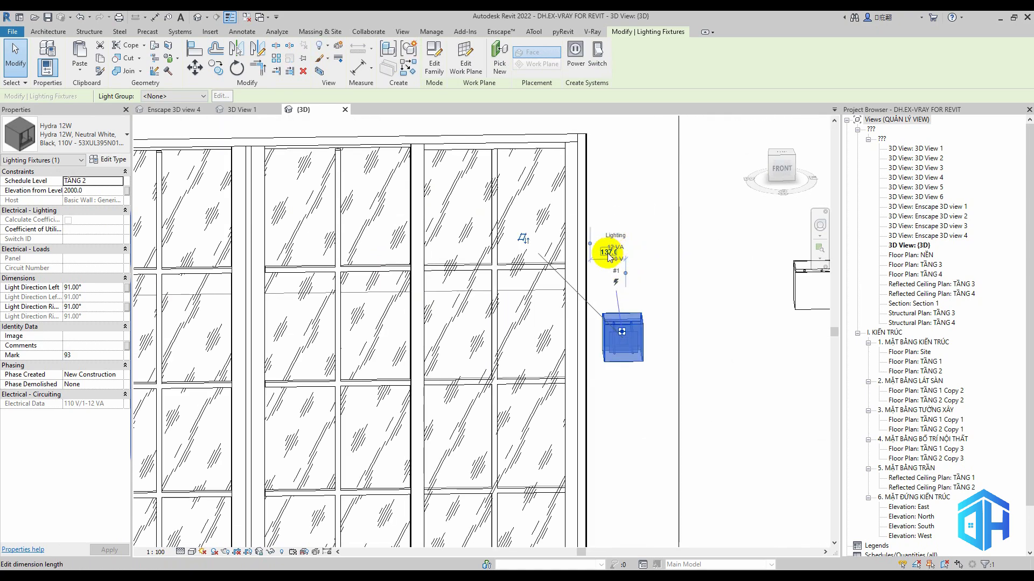
key(Escape)
Review the type properties of the Hydra 12W light right of the entrance, including its photometrics
scroll(626, 276, down, 4)
scroll(635, 323, down, 3)
middle_drag(727, 423, 611, 318)
shift+middle_drag(668, 404, 543, 392)
click(595, 291)
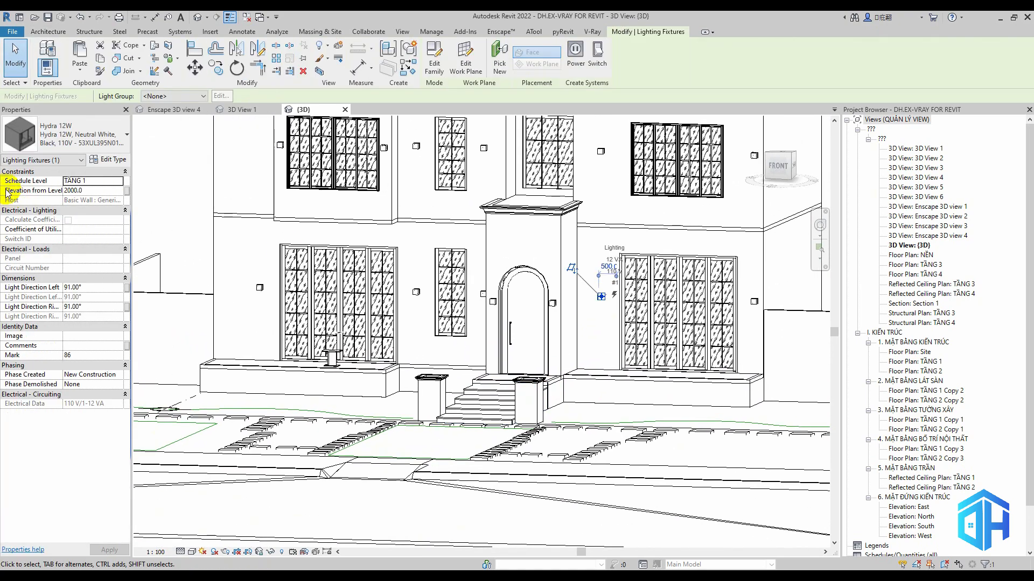
click(107, 159)
scroll(780, 405, down, 5)
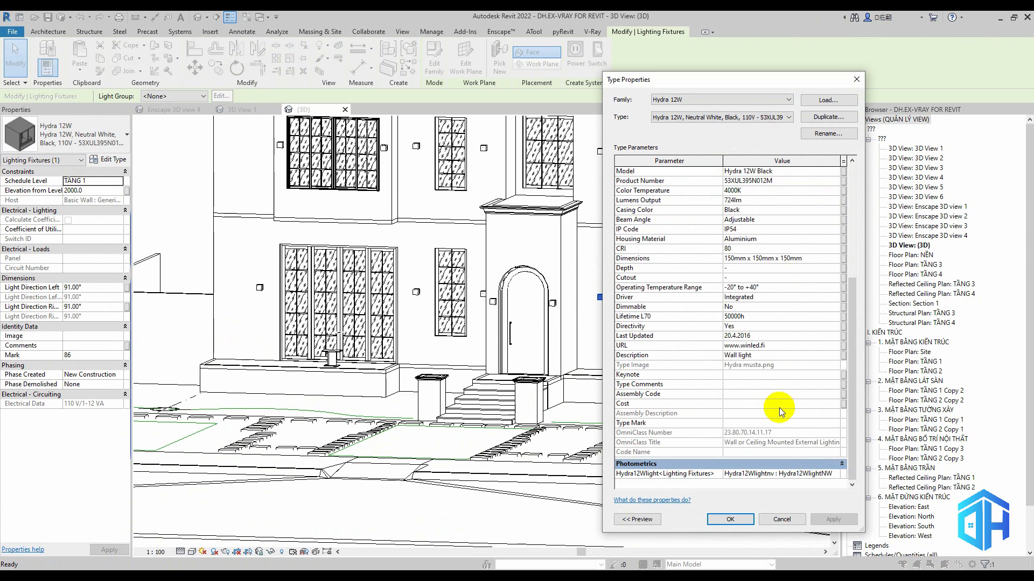
scroll(779, 408, up, 5)
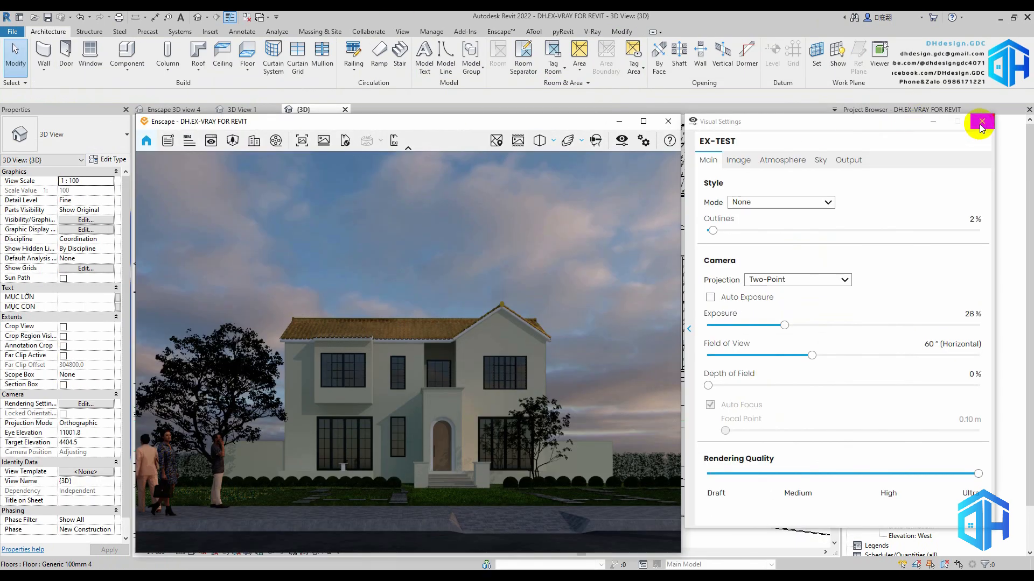
Switch to Enscape, close its visual settings and pause the live updates
click(782, 160)
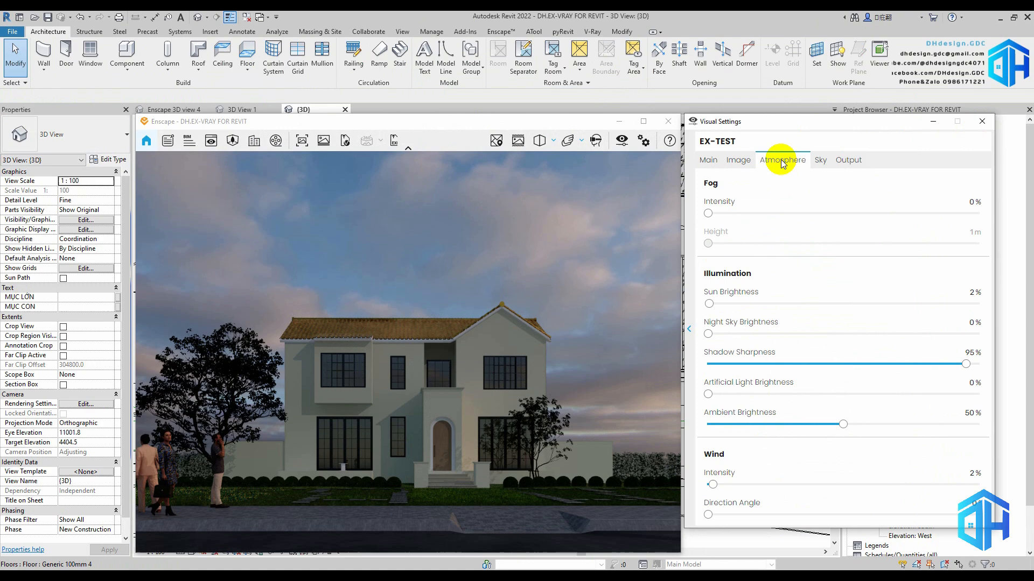
click(983, 122)
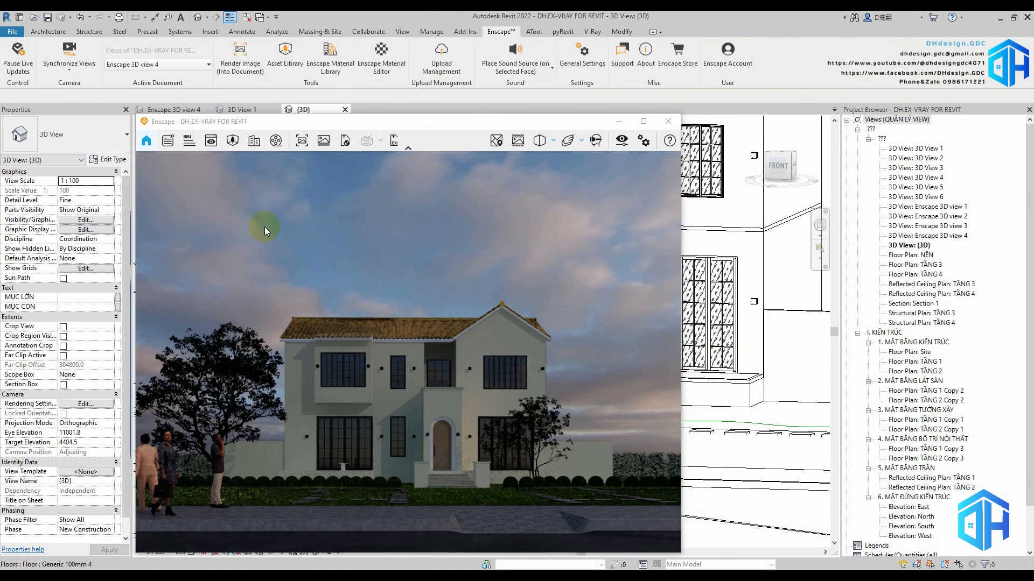
click(18, 54)
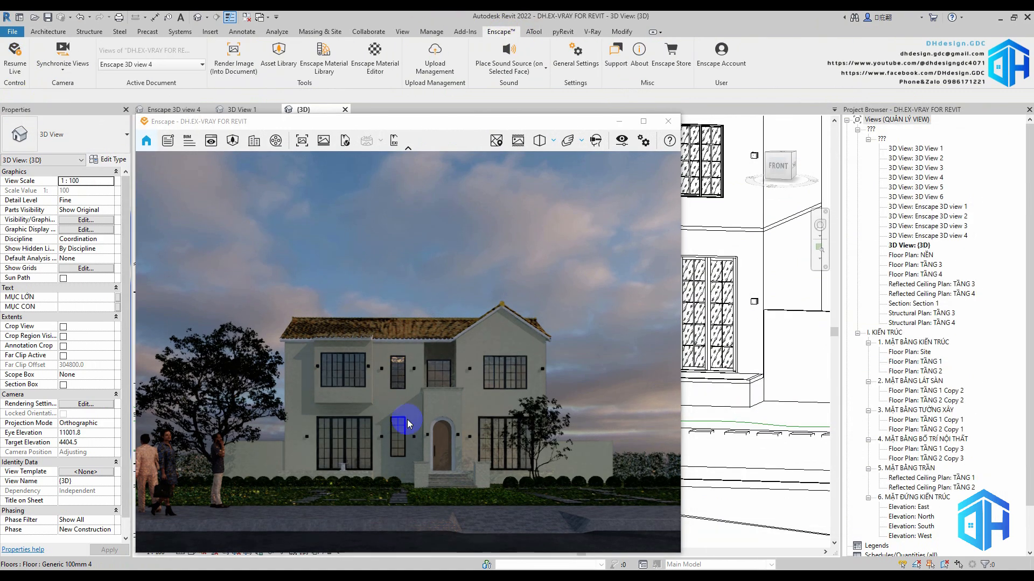
In the Enscape atmosphere settings, set artificial light brightness to 197% and night sky brightness to 146%
click(638, 147)
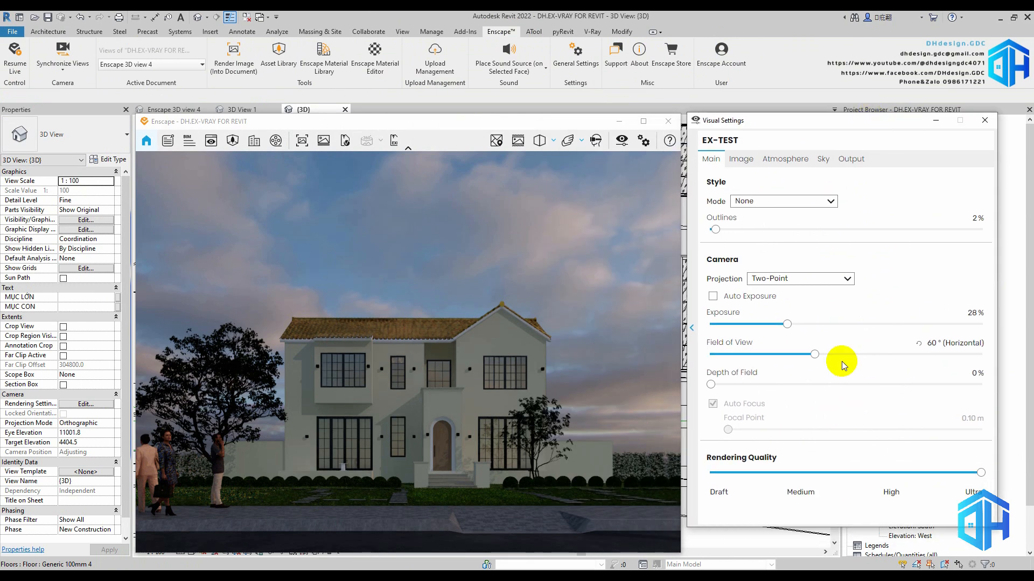
click(784, 159)
drag(846, 393, 977, 397)
drag(713, 332, 765, 335)
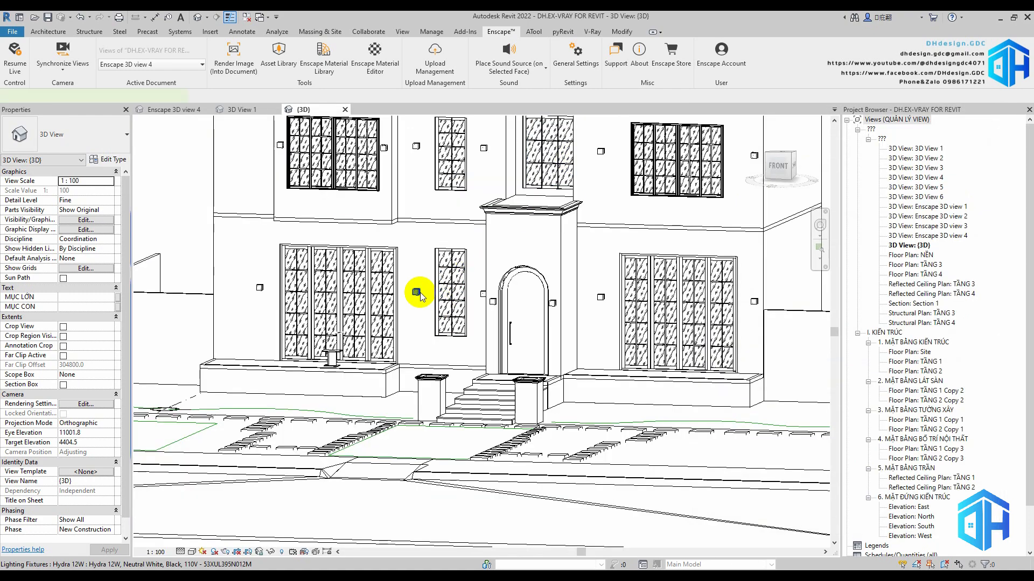
Set the color temperature of the facade's Hydra 12W wall light type to 3000K
click(416, 291)
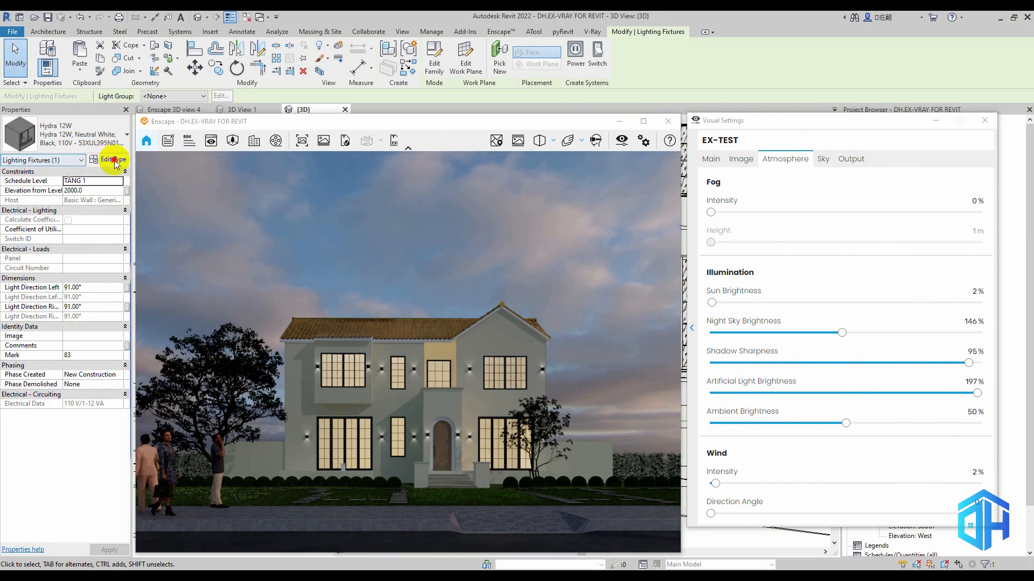
click(110, 159)
click(835, 238)
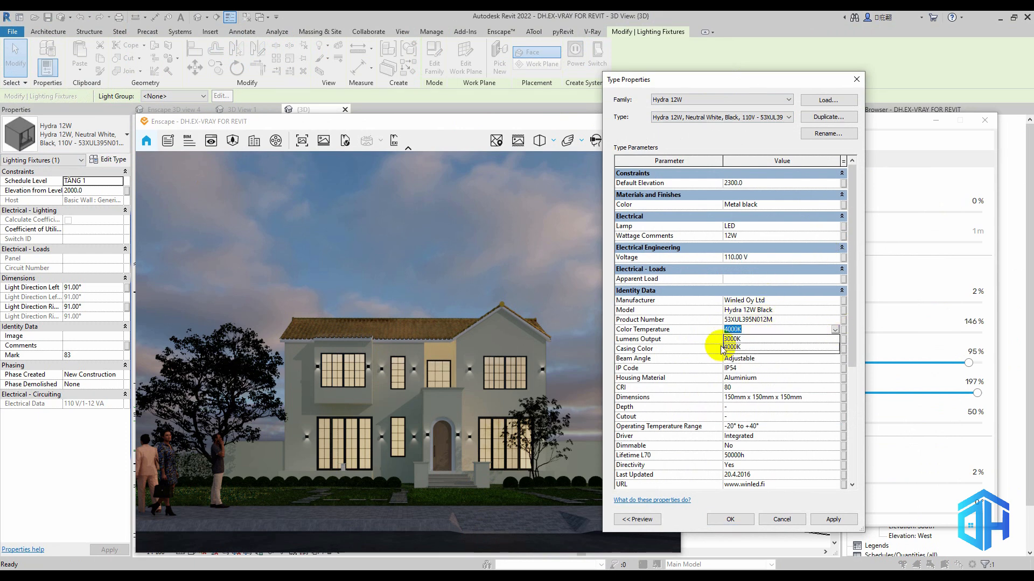
click(822, 340)
scroll(767, 405, down, 2)
Check the light type's remaining parameters down to its photometrics entry, and accept the type changes
click(805, 412)
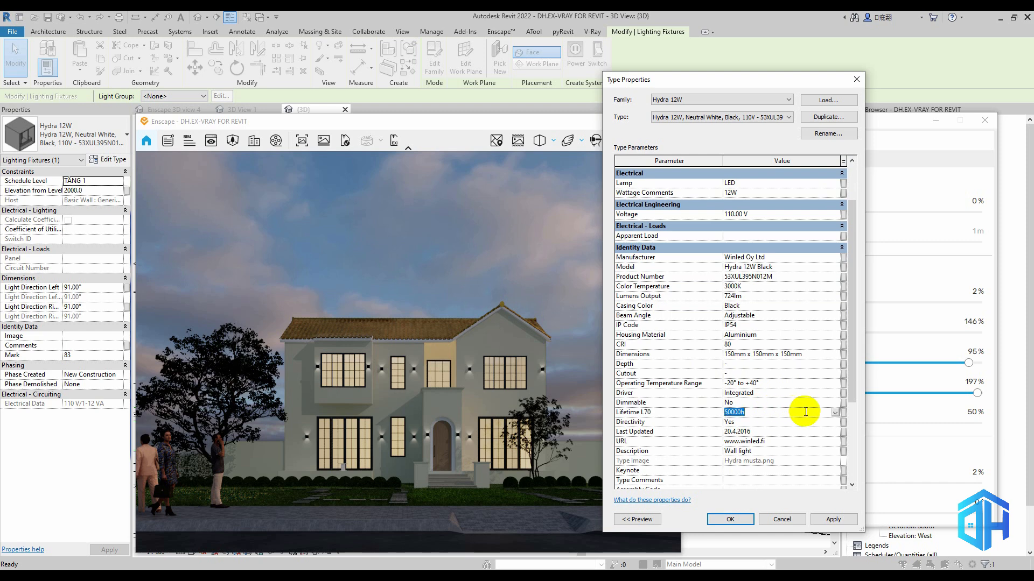
click(804, 425)
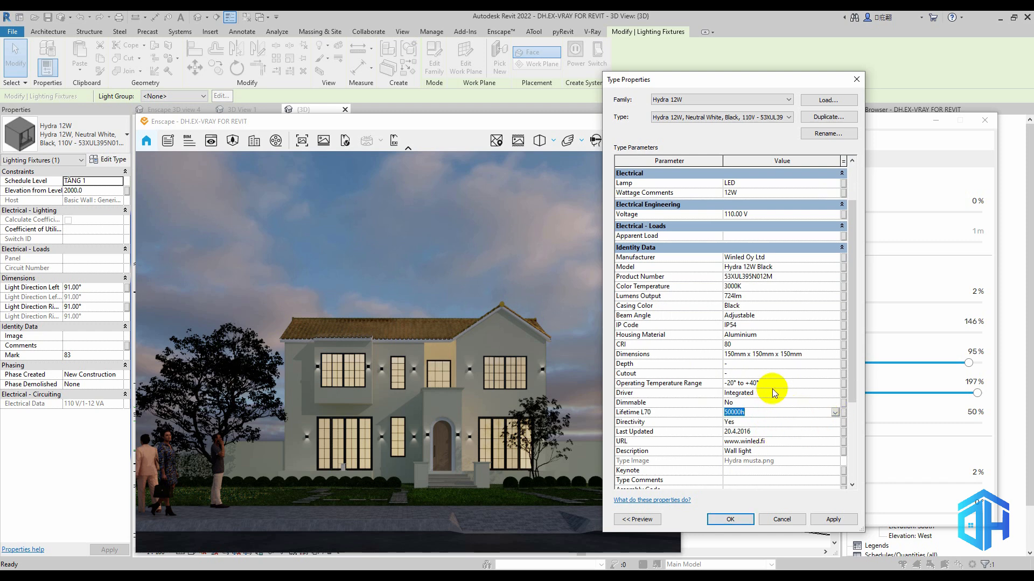
scroll(769, 401, down, 1)
drag(849, 318, 853, 443)
click(842, 473)
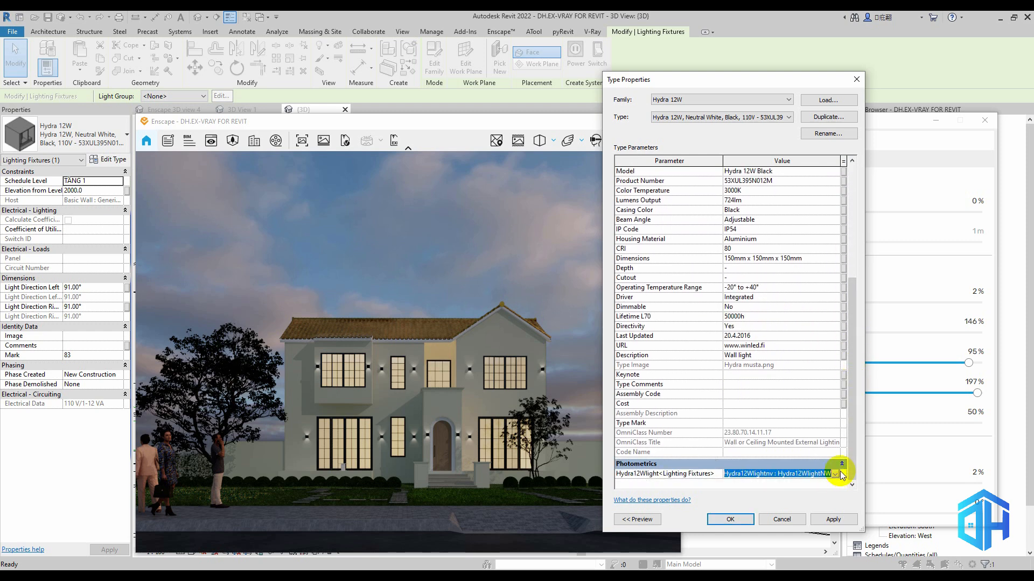
click(835, 475)
click(835, 477)
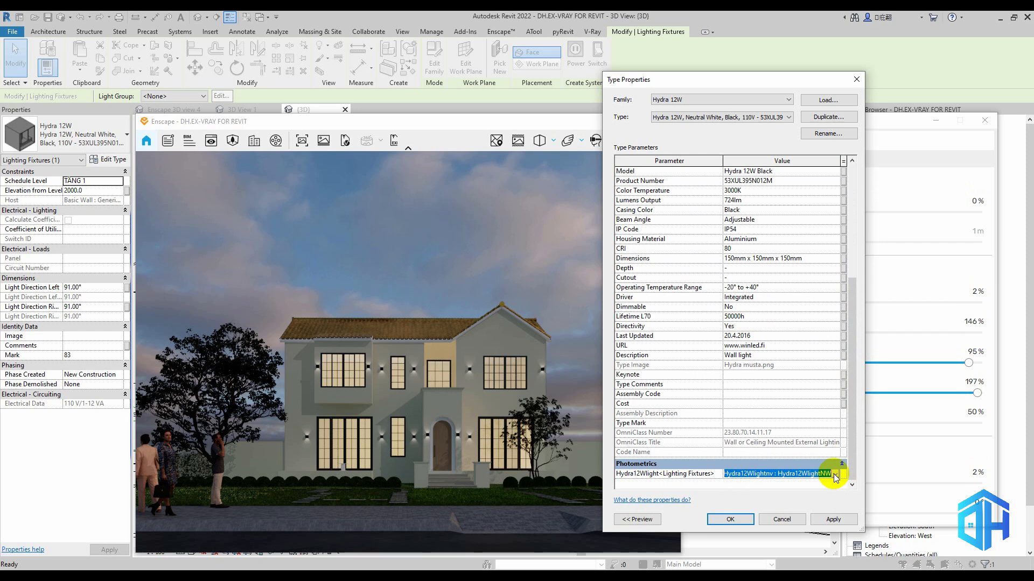
drag(849, 334, 849, 208)
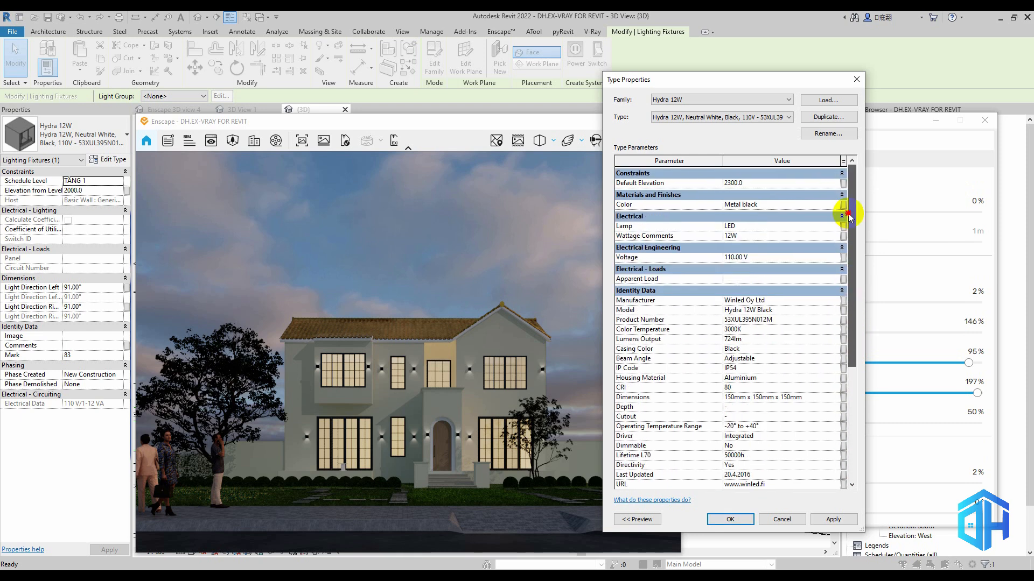
click(730, 520)
Refresh the Enscape view with live updates, and open the Hydra 12W family for editing
click(500, 32)
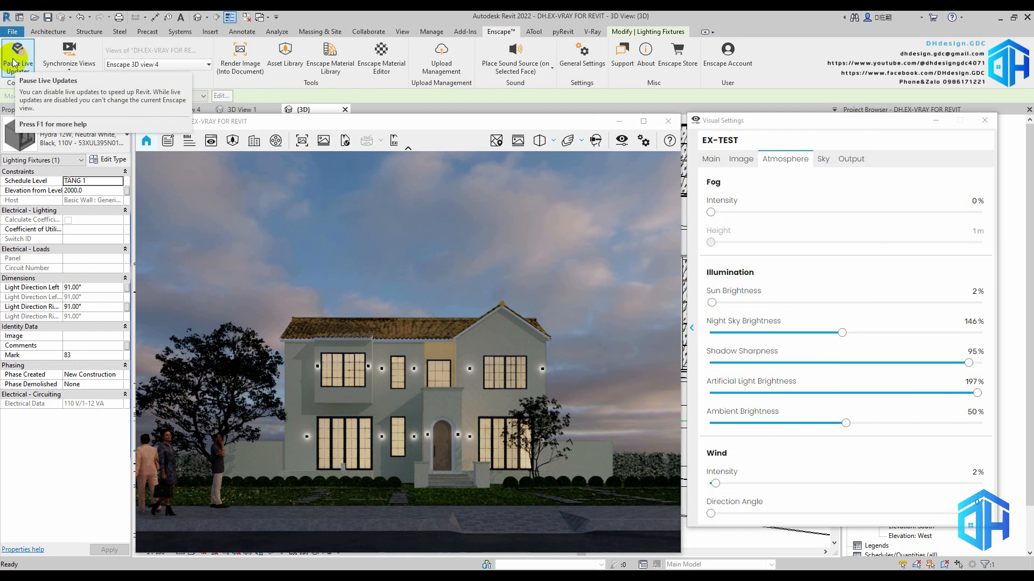
click(349, 293)
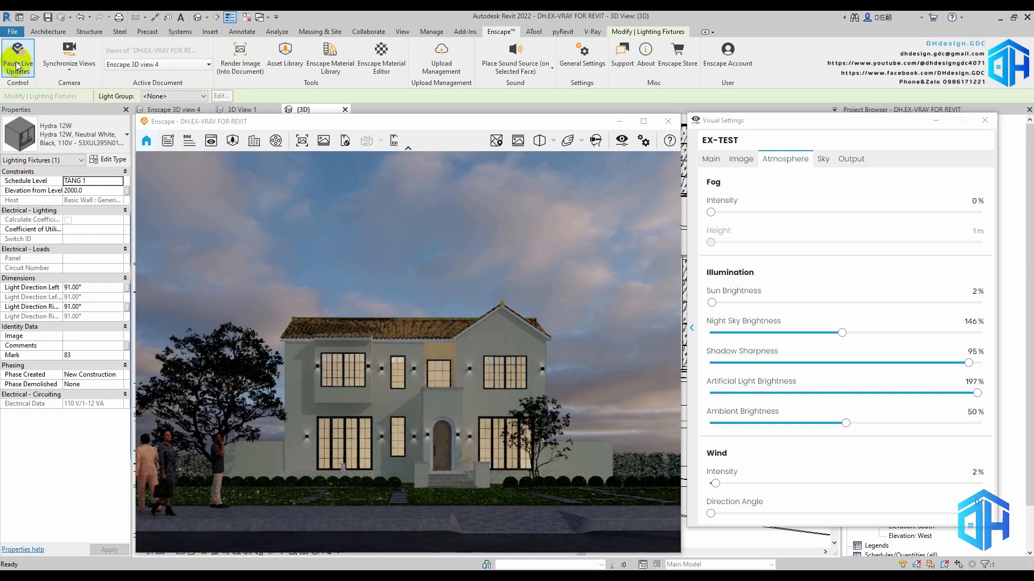
click(531, 52)
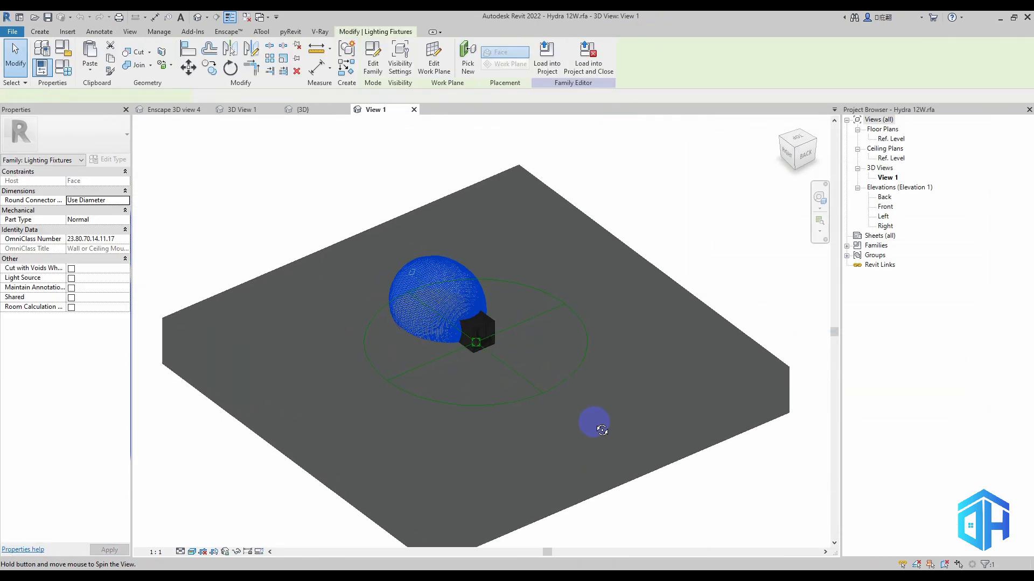
shift+middle_drag(595, 423, 574, 432)
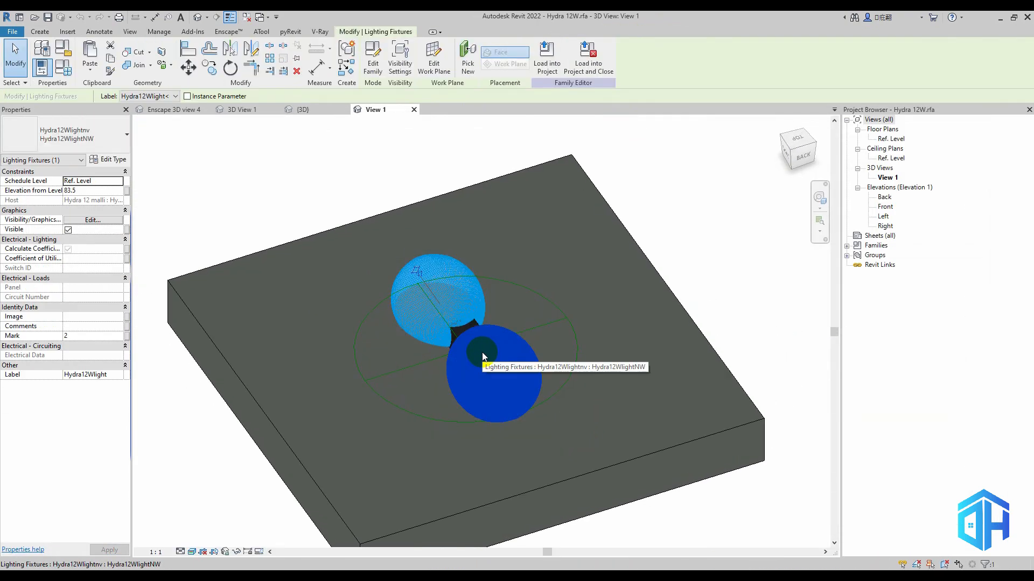
Check the initial color of the family's light source, and set its initial intensity to 12 W
click(109, 161)
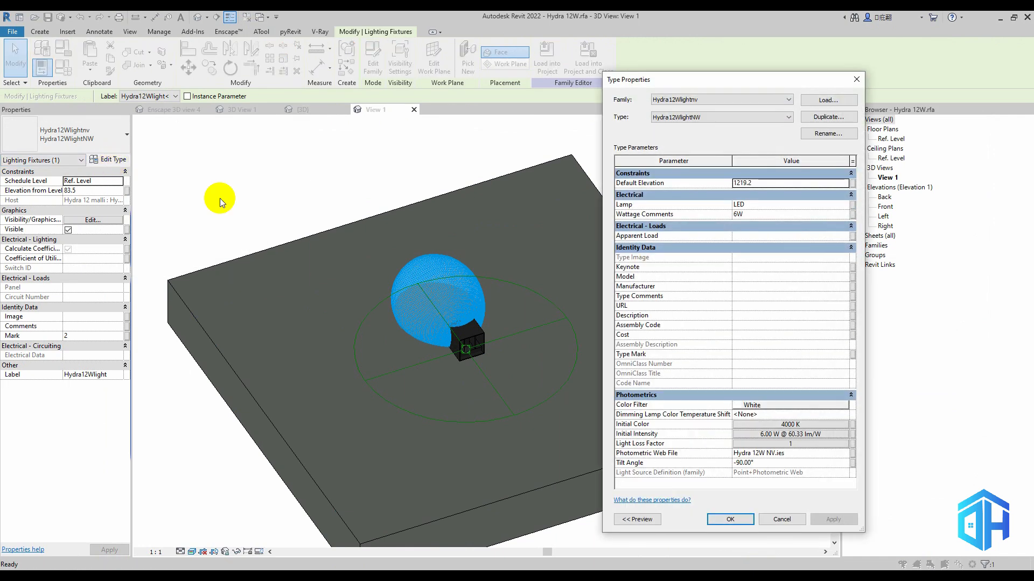
click(790, 425)
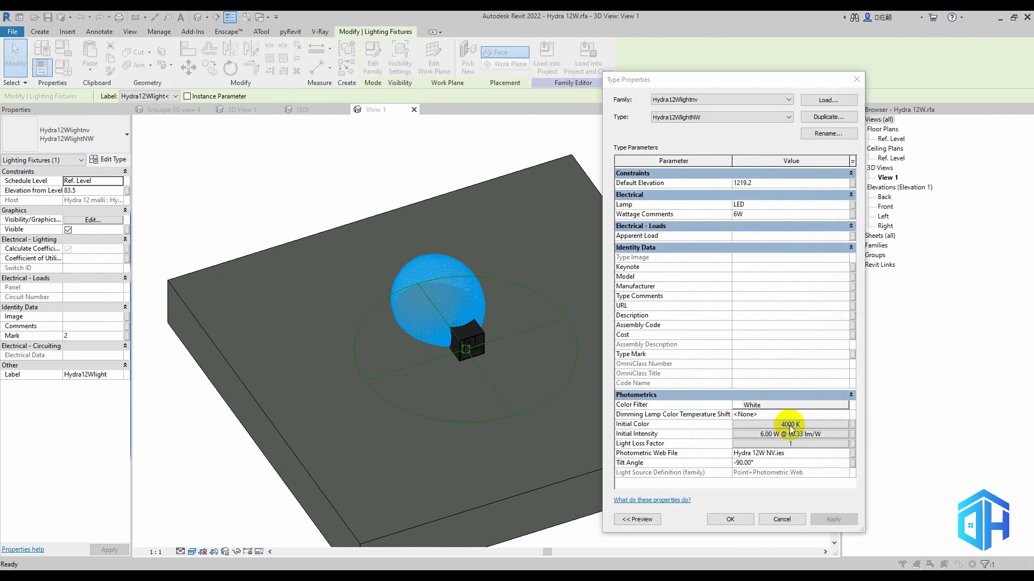
click(704, 328)
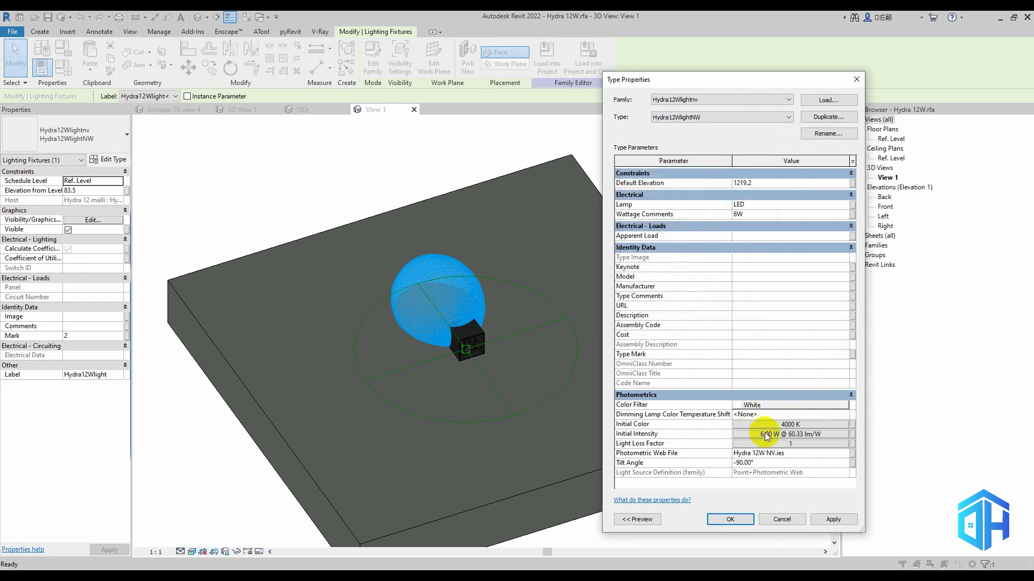
click(790, 434)
click(527, 367)
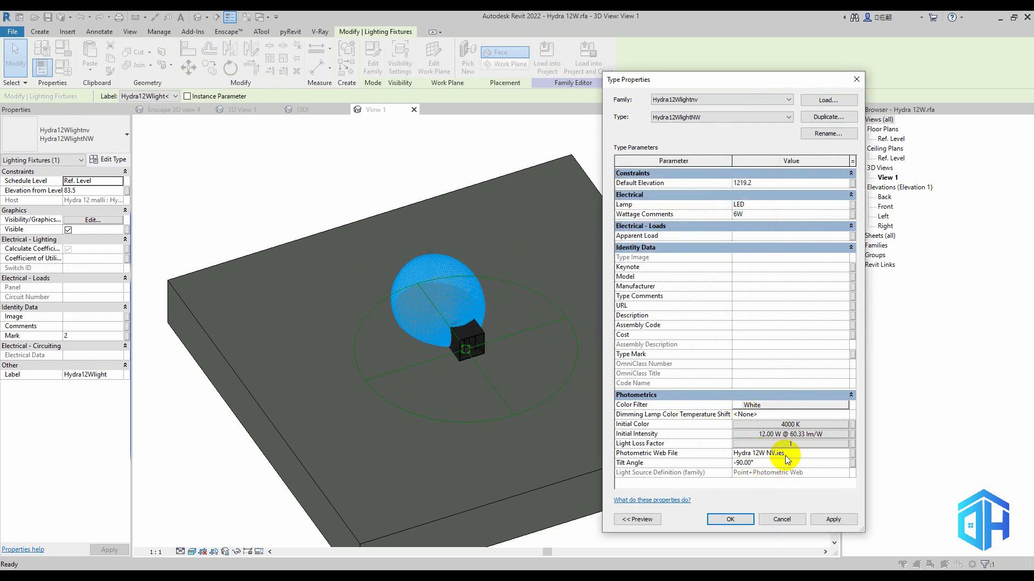
Set the light source's color filter to warm yellow RGB 251-224-117 and accept the type properties
click(743, 404)
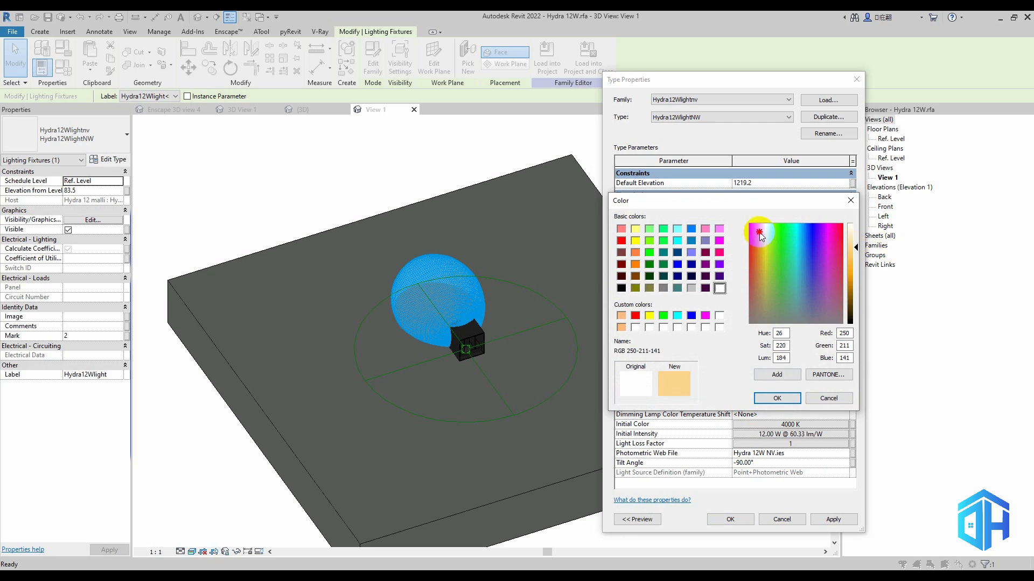
click(767, 398)
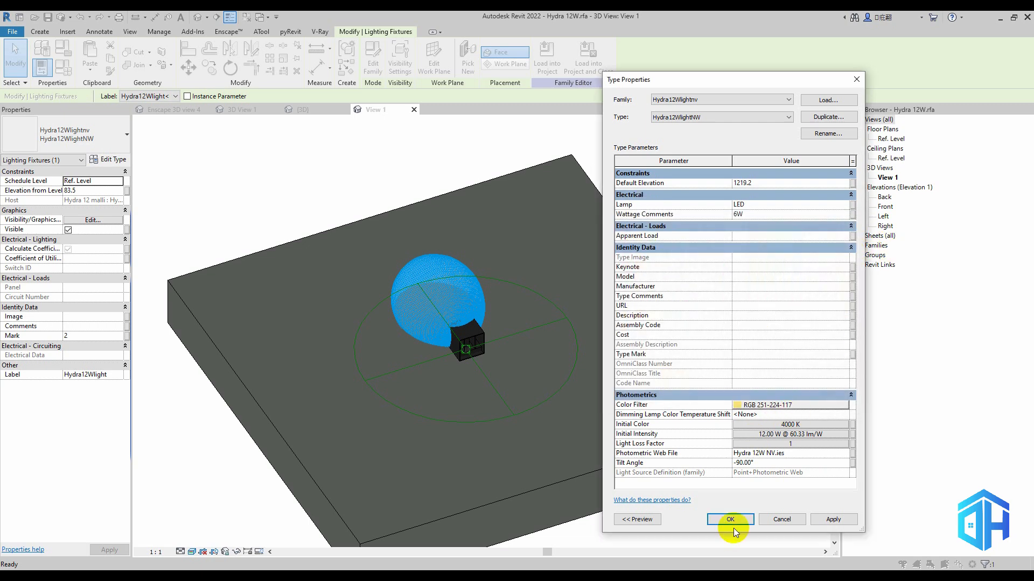
click(730, 520)
click(502, 350)
click(448, 289)
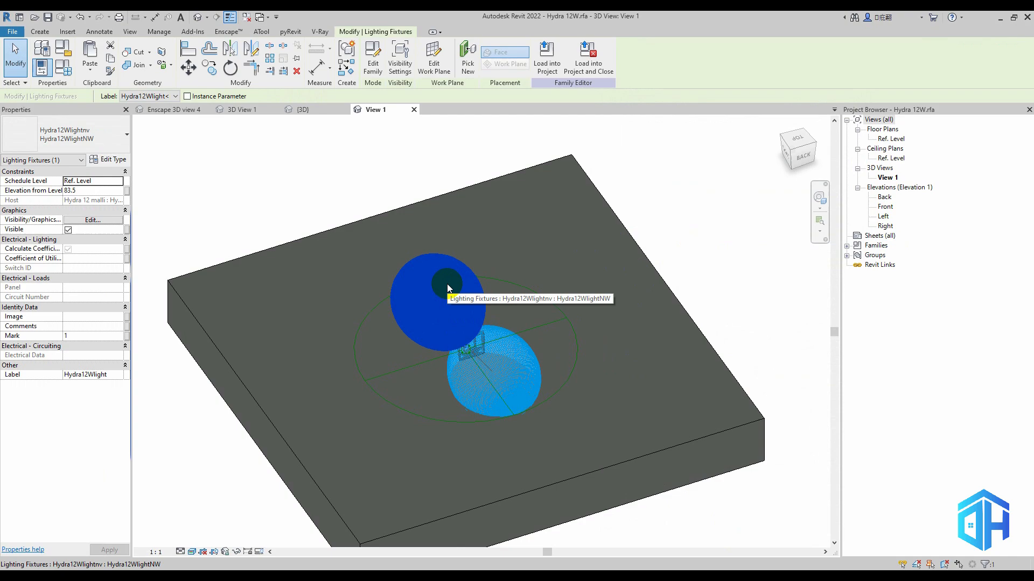
Load the edited Hydra 12W family into the house project, and refresh the Enscape view
click(539, 75)
click(472, 427)
click(477, 263)
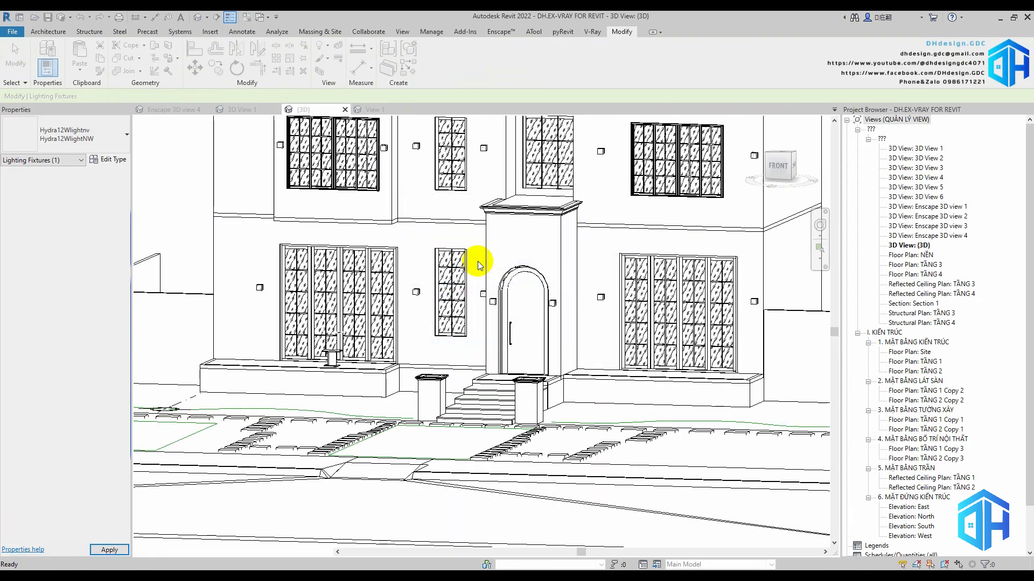
mouse_move(432, 577)
click(490, 530)
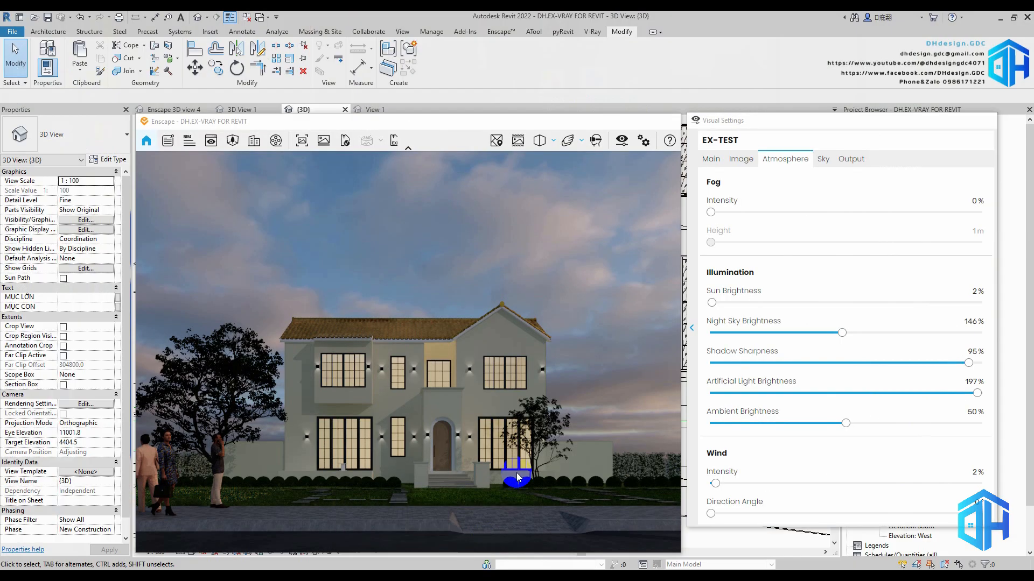
click(500, 31)
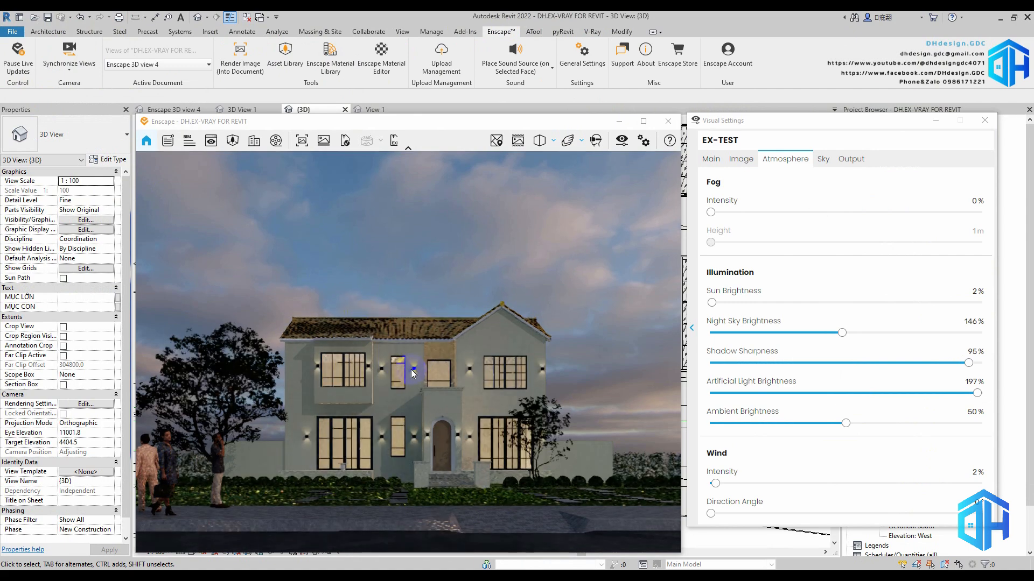
Return to the Hydra 12W family and set its light source's initial intensity to 24 W
click(619, 121)
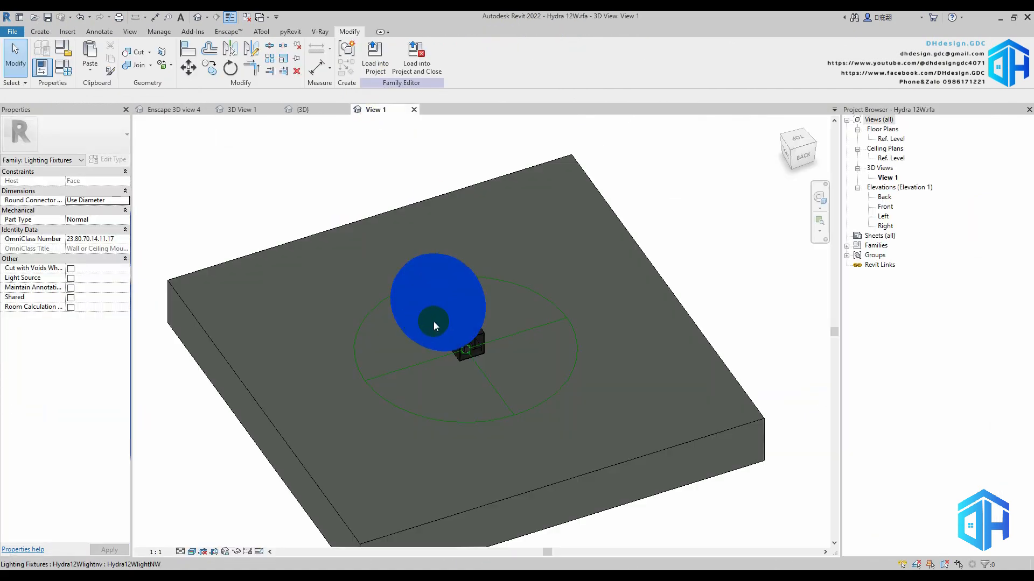
click(434, 322)
click(110, 160)
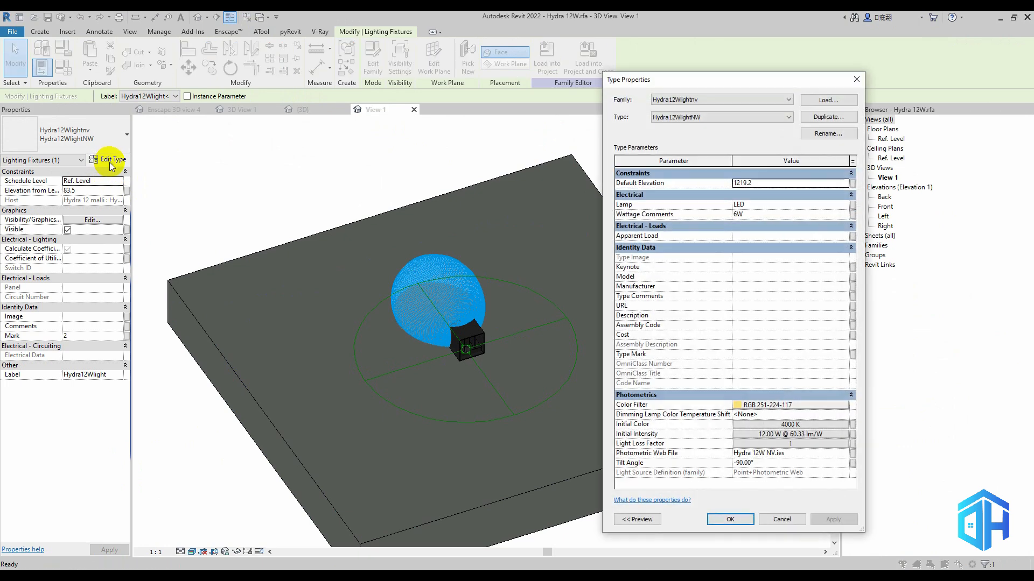
click(767, 435)
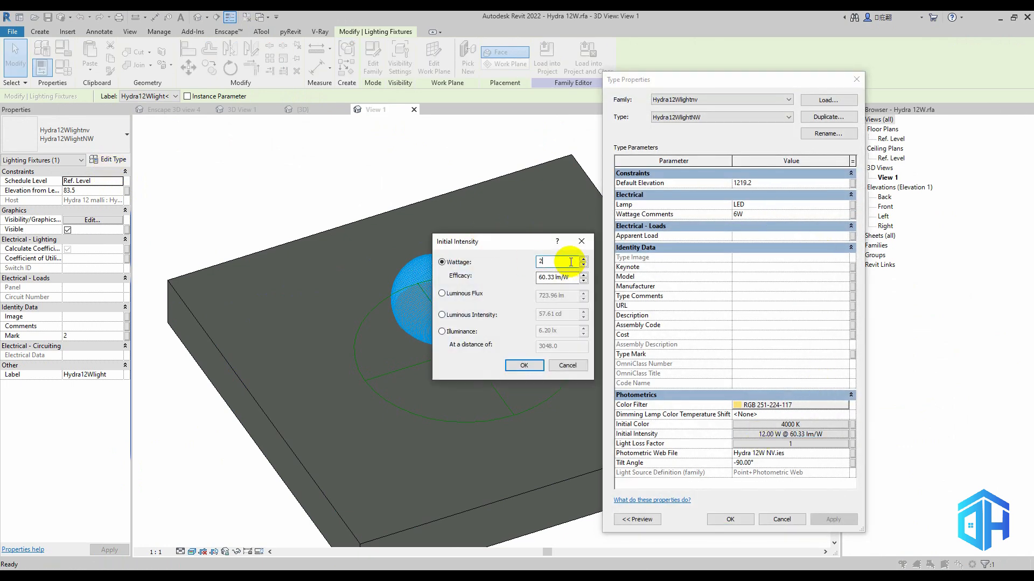
text(24)
click(523, 366)
click(731, 520)
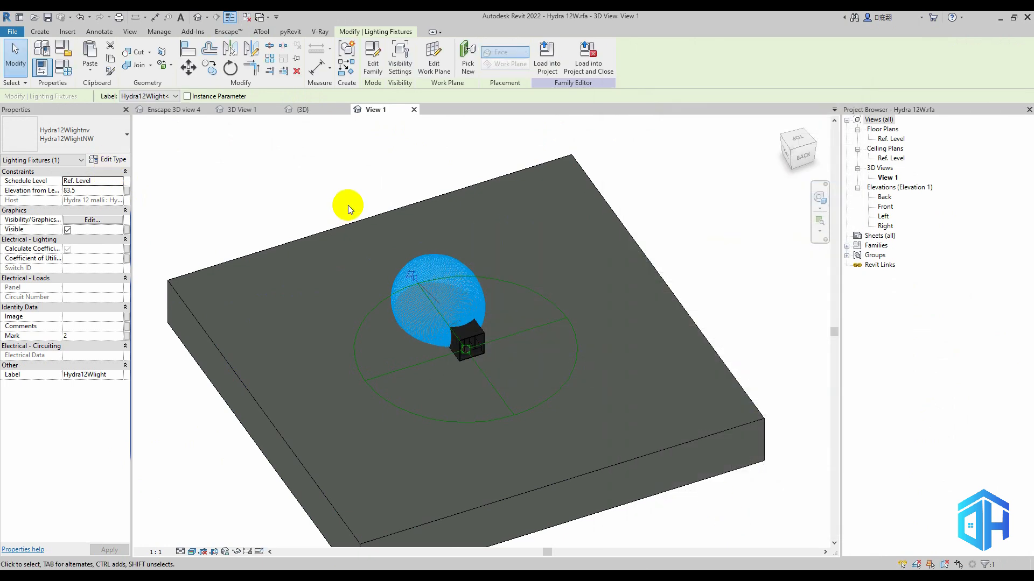
Reload the Hydra 12W family into the project, update the Enscape view and pause live updates again
click(348, 205)
click(369, 51)
click(473, 427)
click(458, 265)
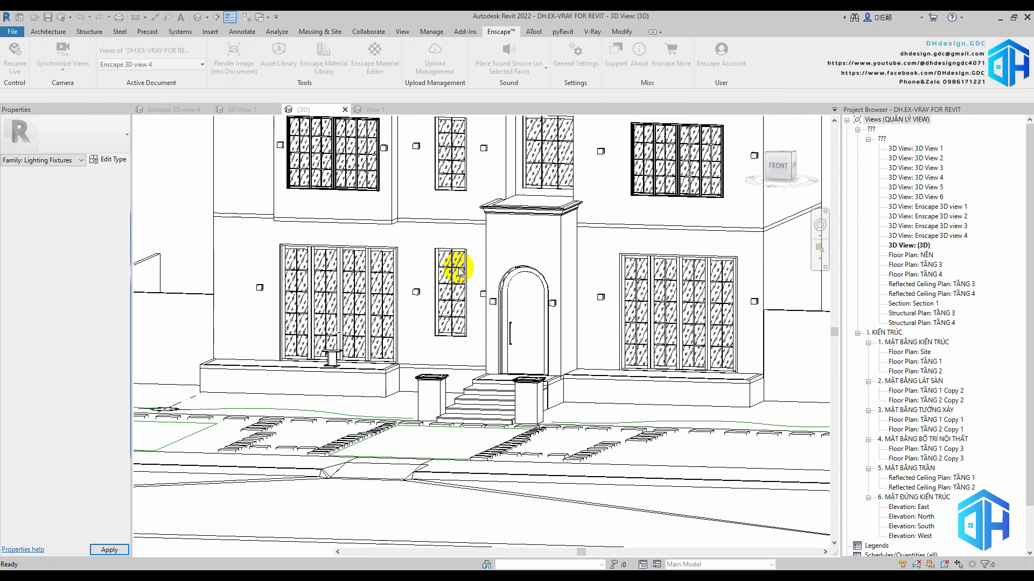
mouse_move(431, 574)
click(489, 541)
click(19, 62)
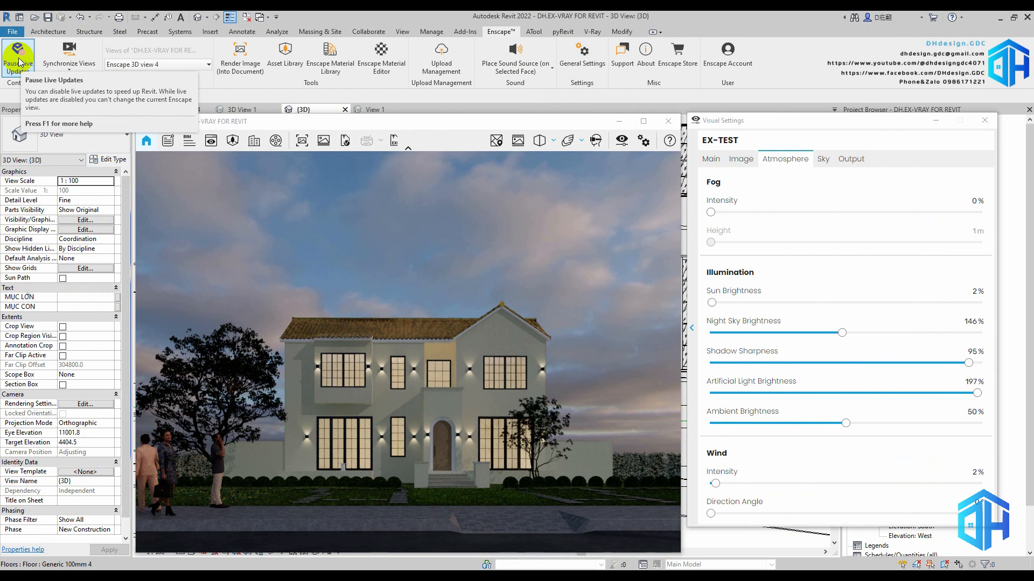
click(19, 62)
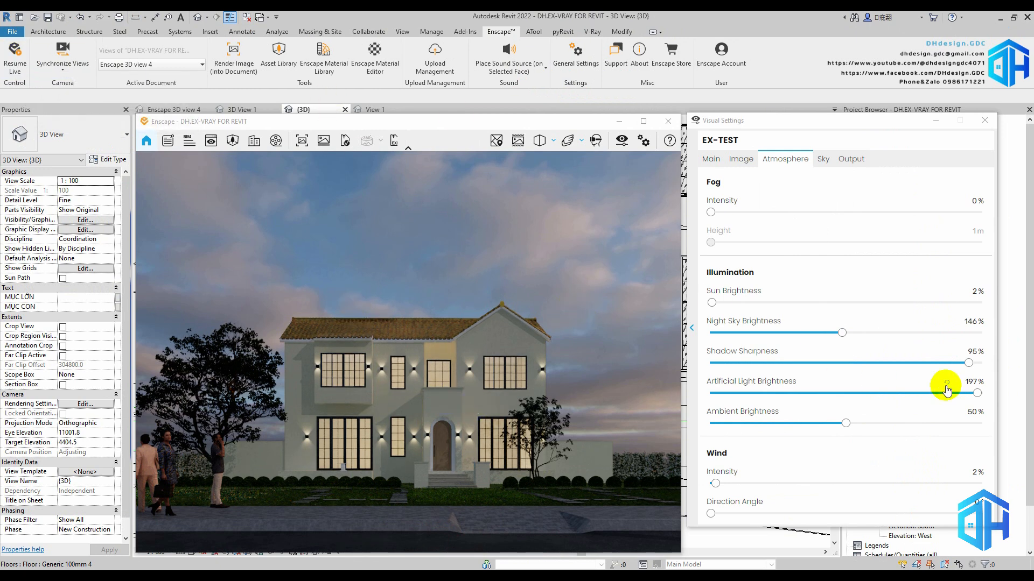
In the Enscape atmosphere settings, set night sky brightness to 212% and shadow sharpness to 37%
drag(822, 329, 900, 333)
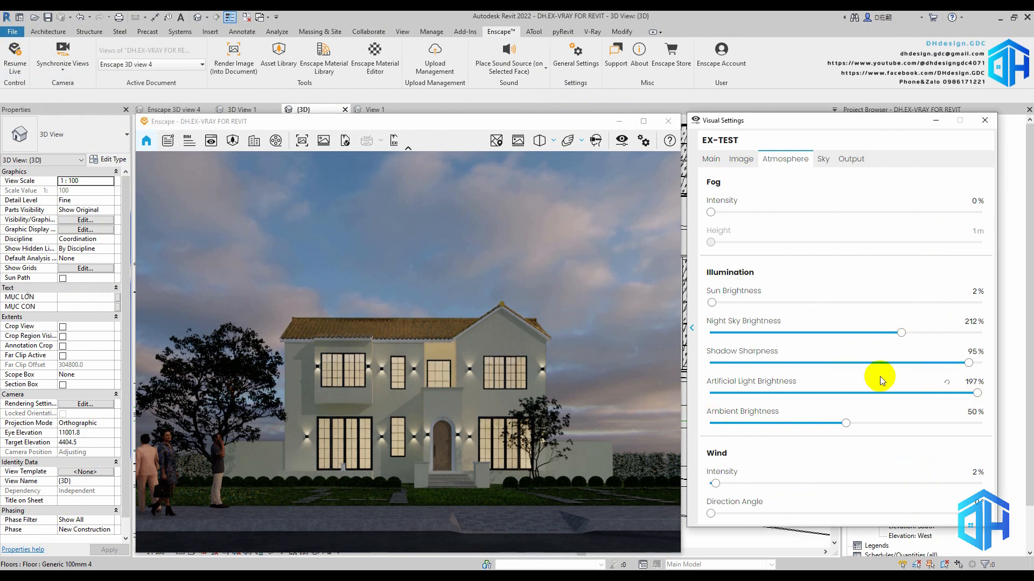
drag(975, 362, 878, 366)
click(741, 160)
click(785, 159)
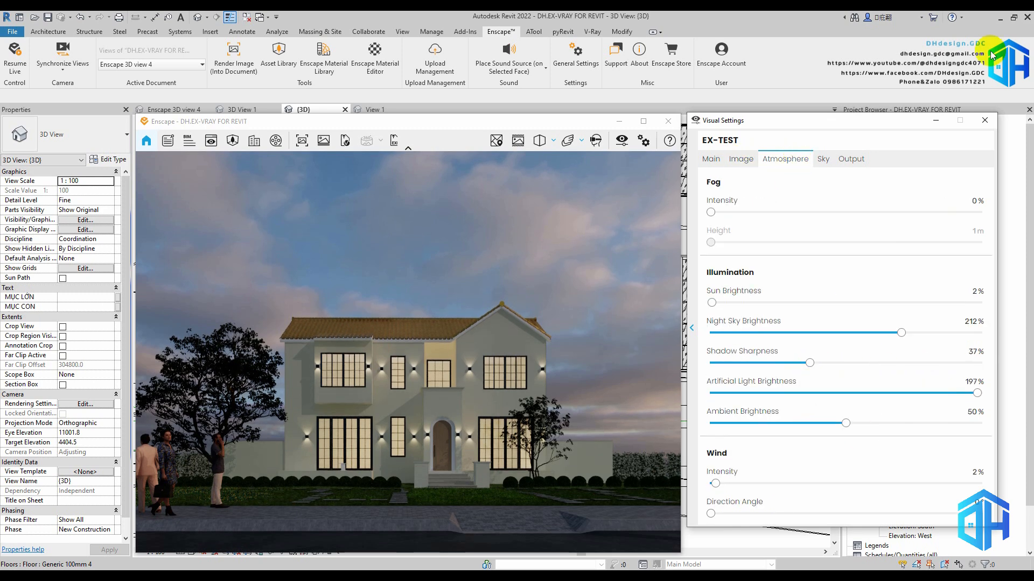
click(984, 120)
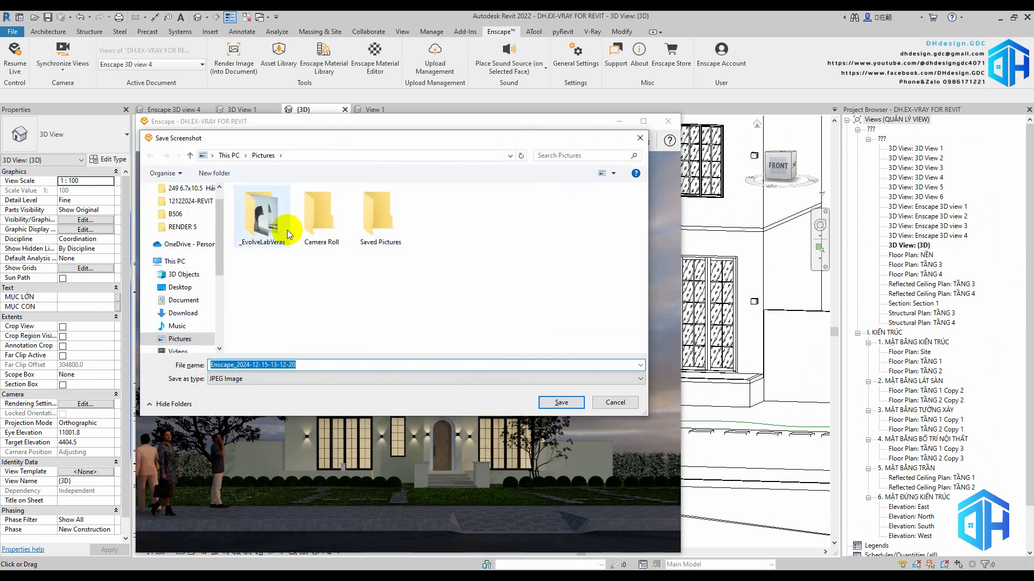
click(185, 310)
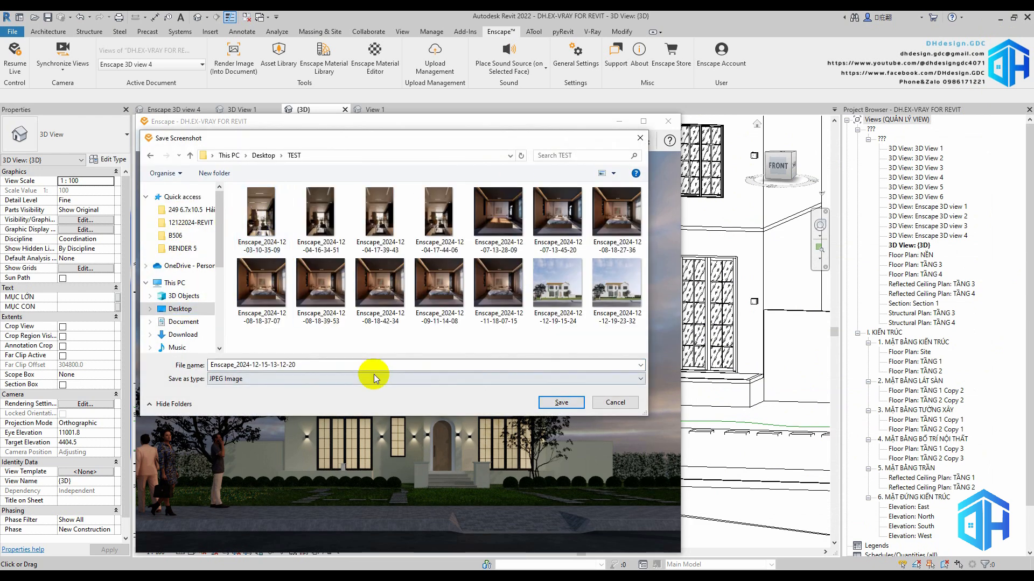
click(561, 403)
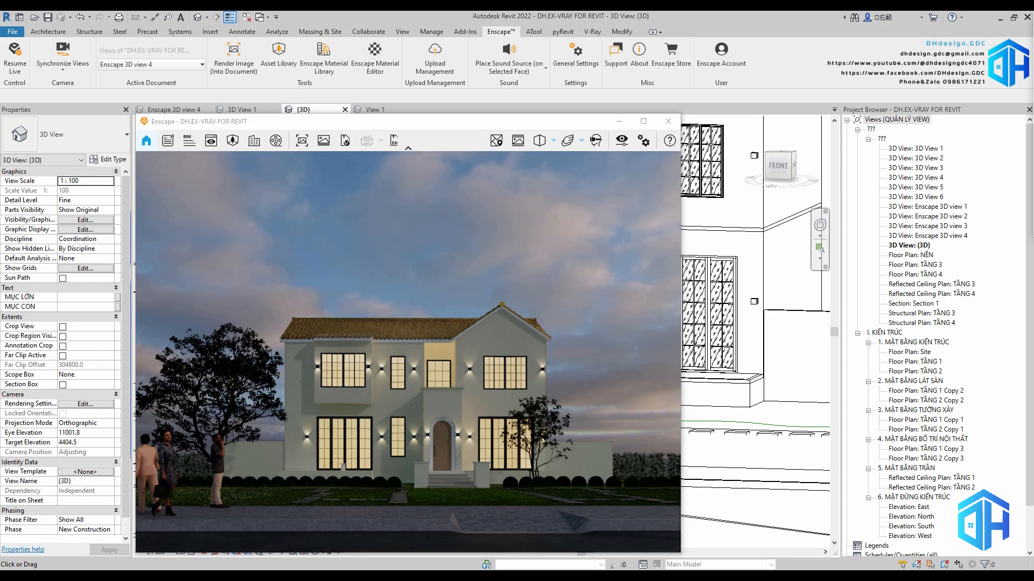
Open the saved render in the image viewer and examine the facade's wall lights and entrance up close
double_click(599, 378)
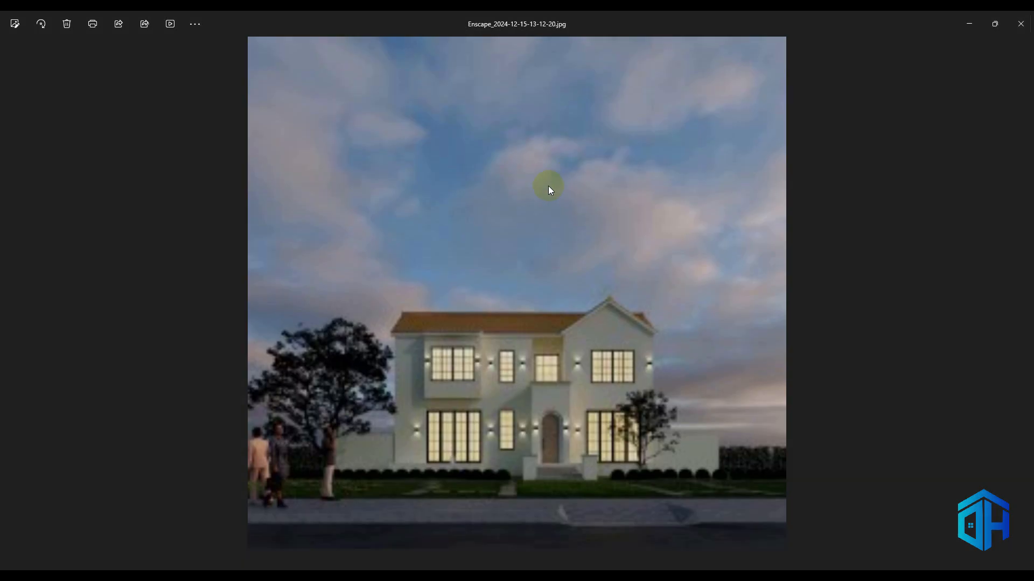
scroll(259, 380, up, 2)
drag(259, 380, 248, 354)
drag(942, 351, 523, 250)
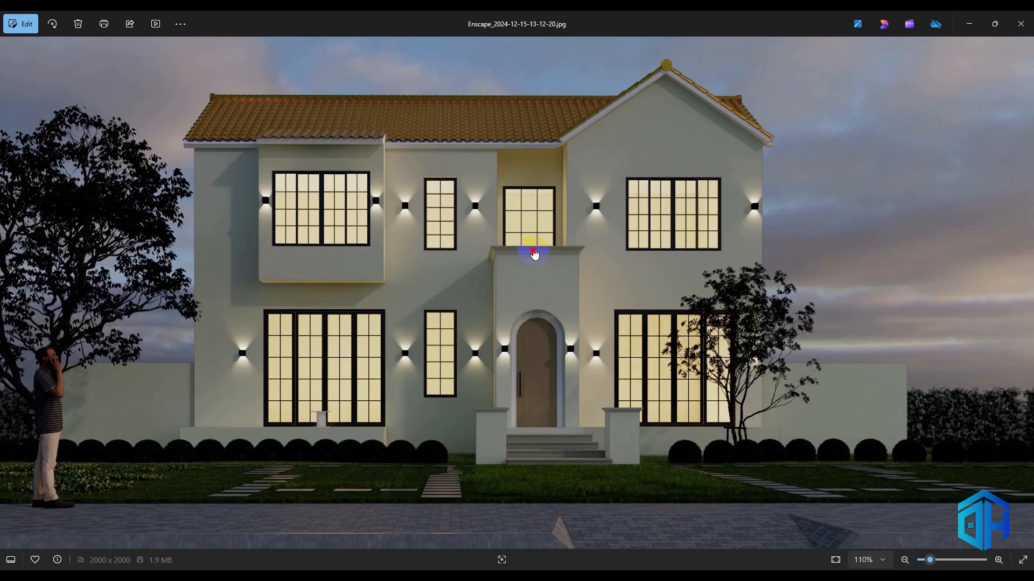
drag(383, 293, 395, 293)
scroll(395, 292, down, 1)
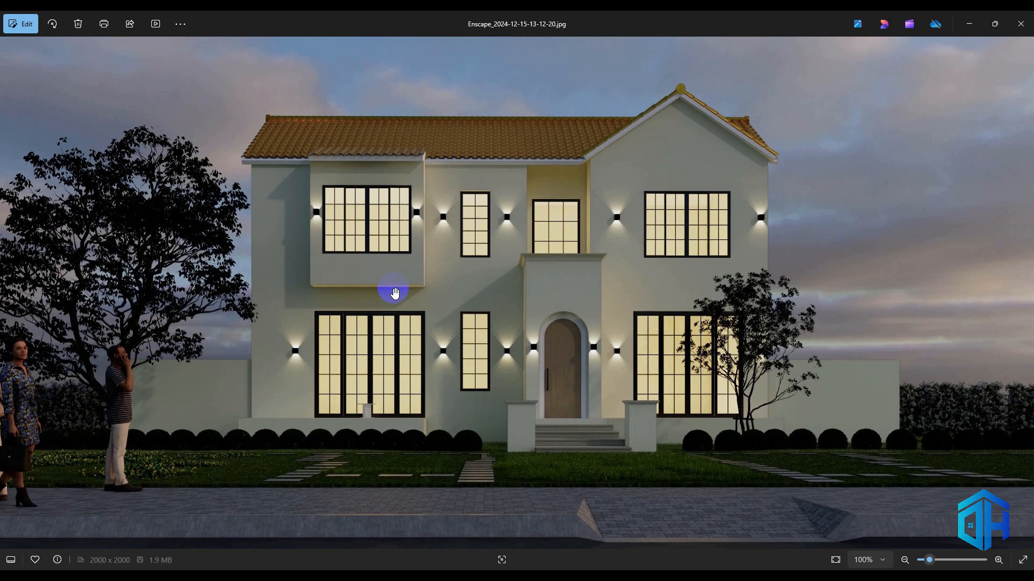
scroll(581, 446, up, 5)
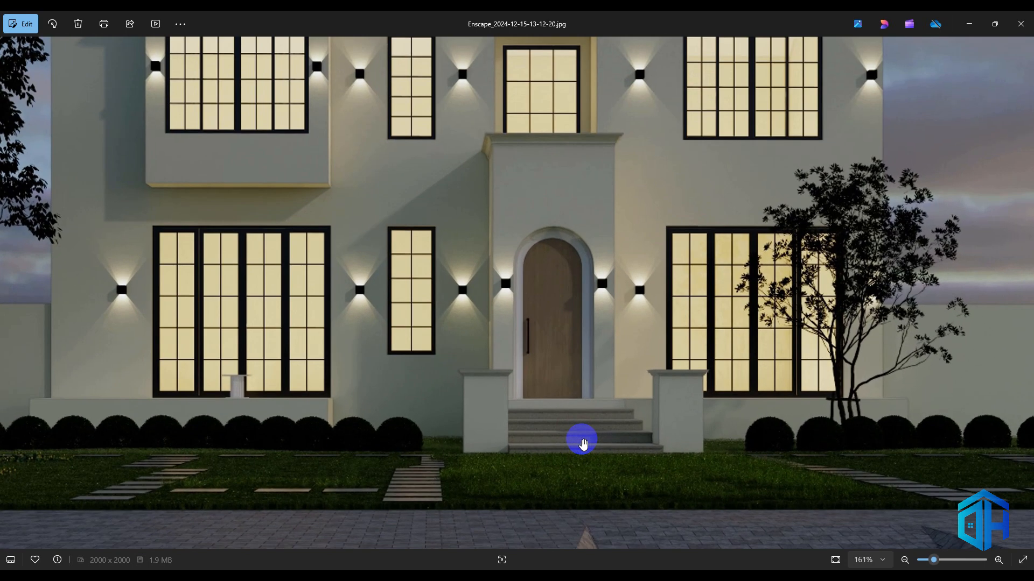
Close the saved render and minimize the Enscape window to return to the Revit 3D view
scroll(583, 444, down, 12)
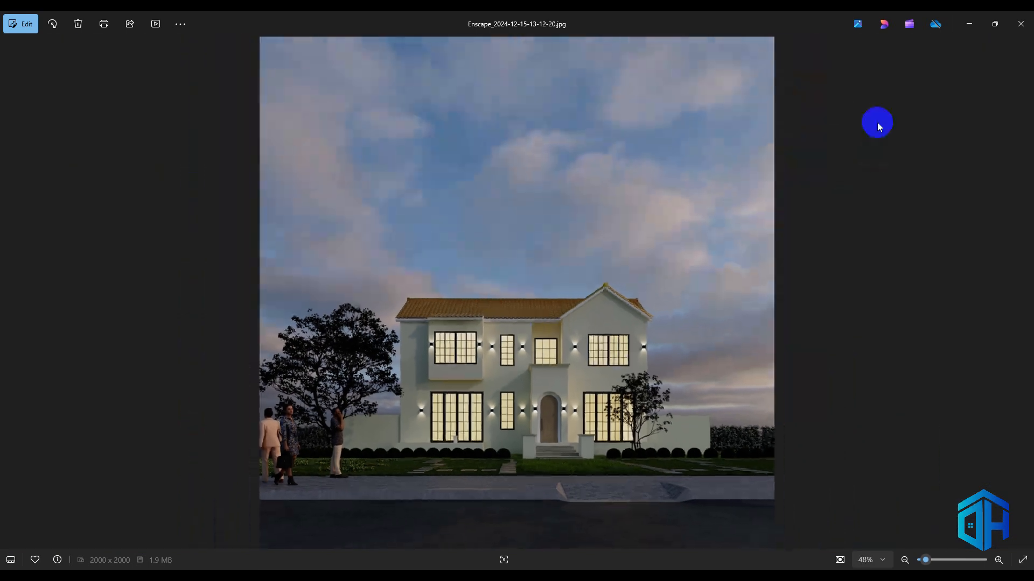
click(1019, 24)
click(958, 224)
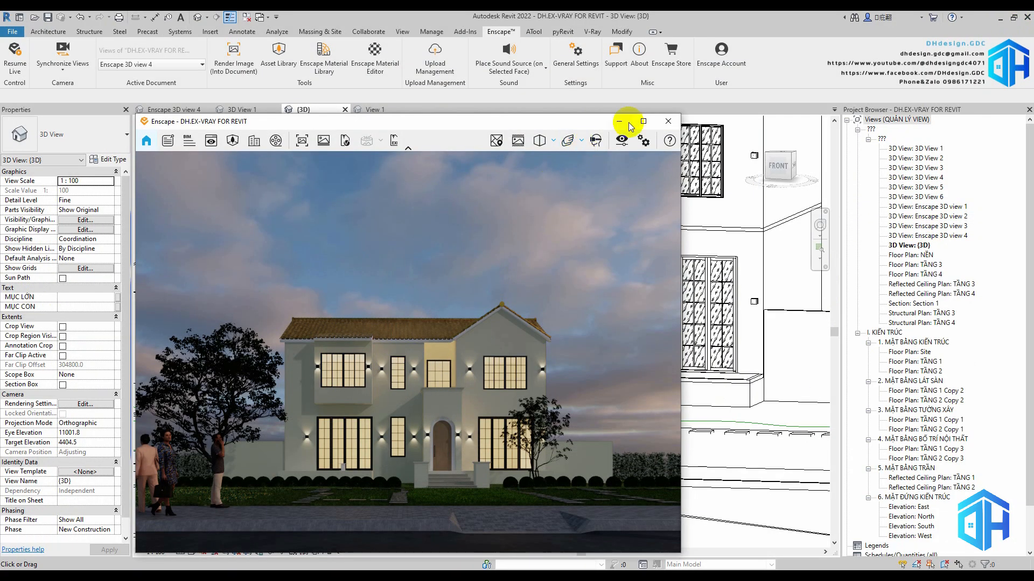
click(628, 120)
Turn on the Light Source subcategory of Lighting Fixtures in the 3D view's visibility/graphic overrides
shift+middle_drag(500, 295, 566, 385)
key(v)
key(v)
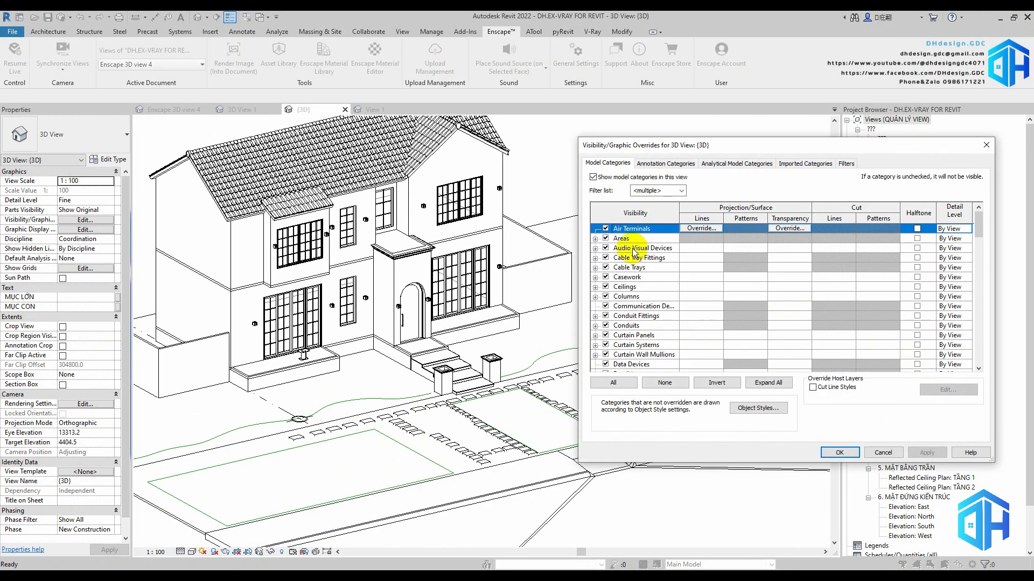
click(628, 296)
key(l)
scroll(627, 286, down, 1)
click(605, 330)
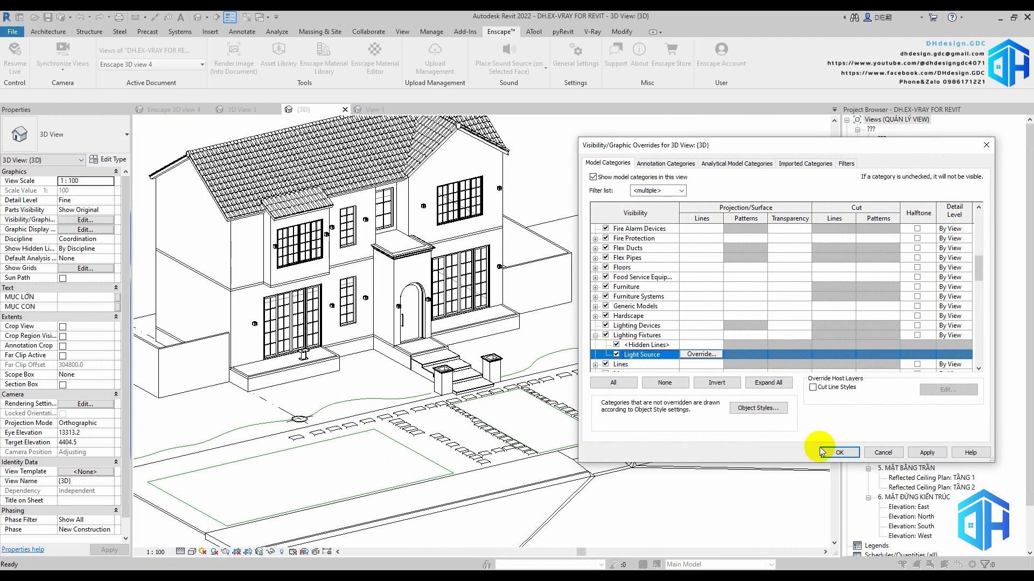
click(839, 452)
Place one DH.Light_Spot component beside the house in the 3D view
scroll(560, 313, down, 1)
shift+middle_drag(596, 323, 586, 332)
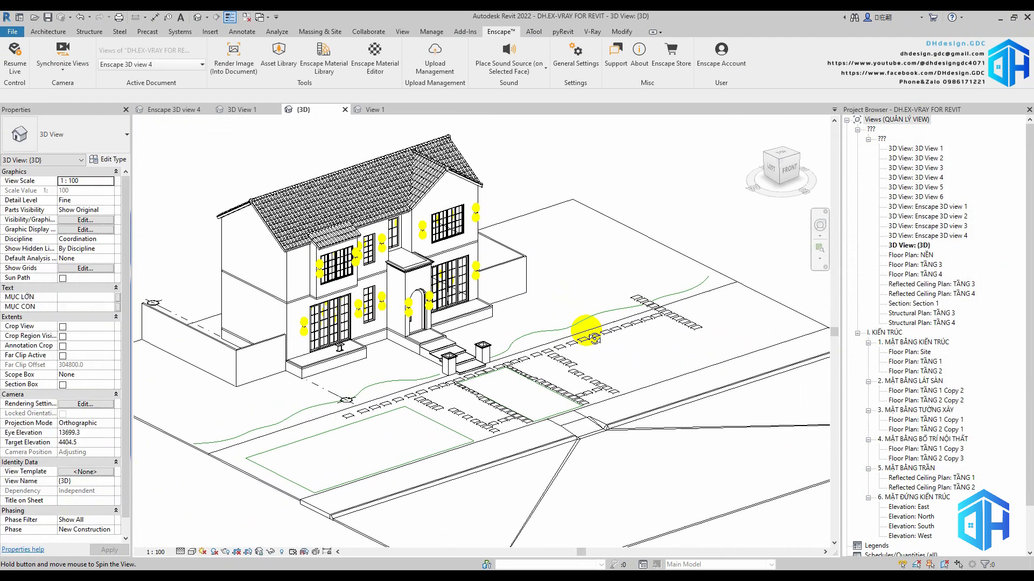
click(47, 30)
click(125, 59)
click(81, 142)
text(light)
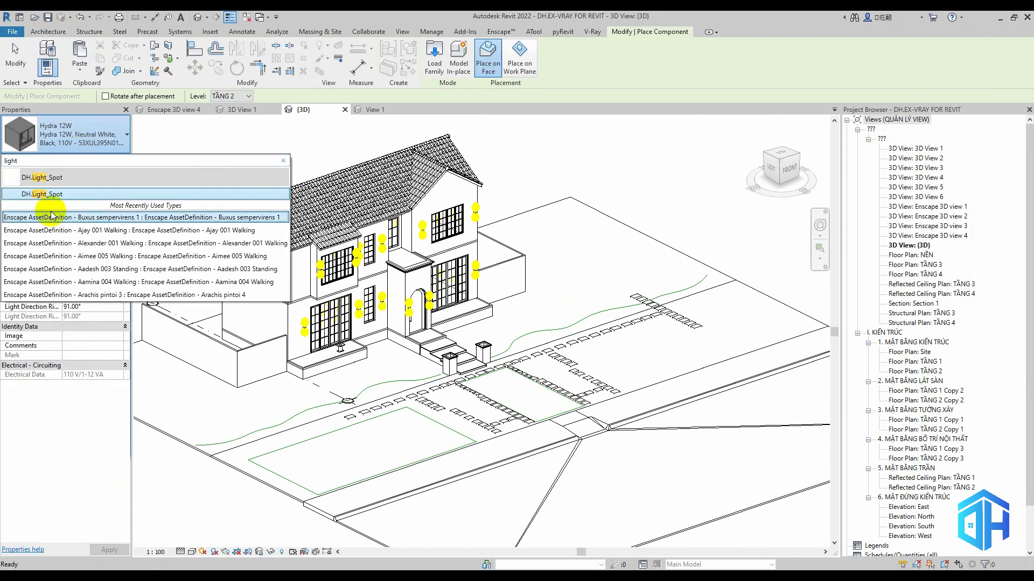
click(51, 195)
scroll(536, 296, up, 3)
scroll(501, 330, down, 2)
key(Escape)
key(Escape)
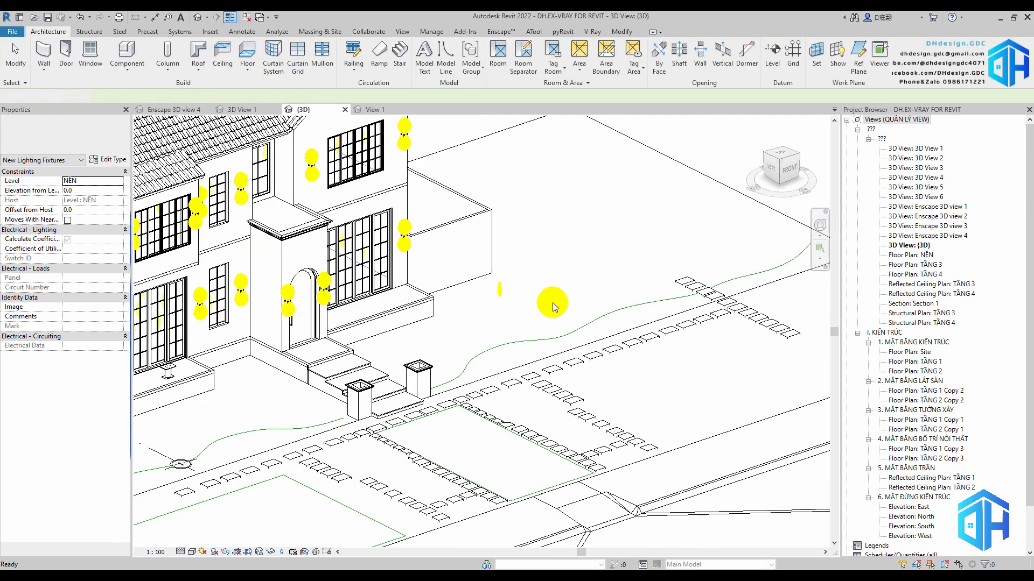
In top view, move the spot light into the front garden beside the small tree, and reveal the hidden elements
shift+middle_drag(531, 305, 371, 324)
click(351, 335)
click(778, 163)
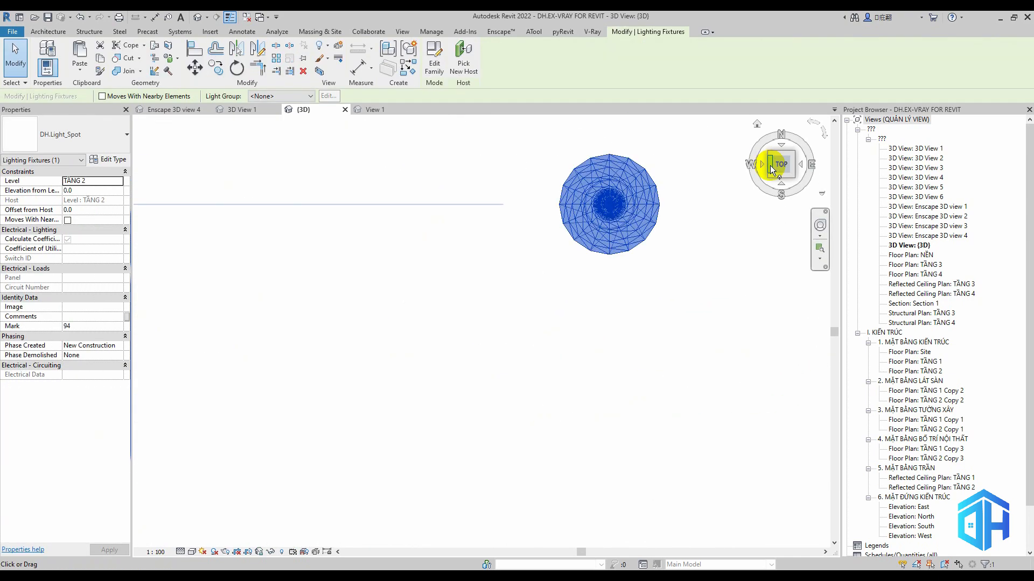
middle_drag(627, 166, 499, 290)
scroll(499, 289, down, 6)
scroll(499, 290, down, 4)
drag(498, 291, 556, 145)
middle_drag(599, 180, 513, 332)
click(281, 552)
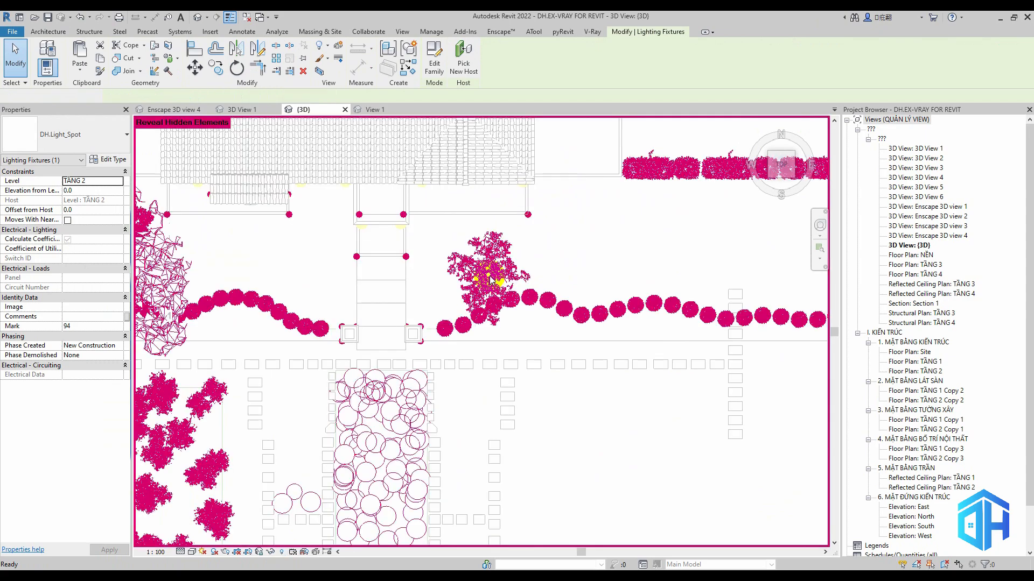
key(Escape)
scroll(484, 275, up, 3)
click(484, 275)
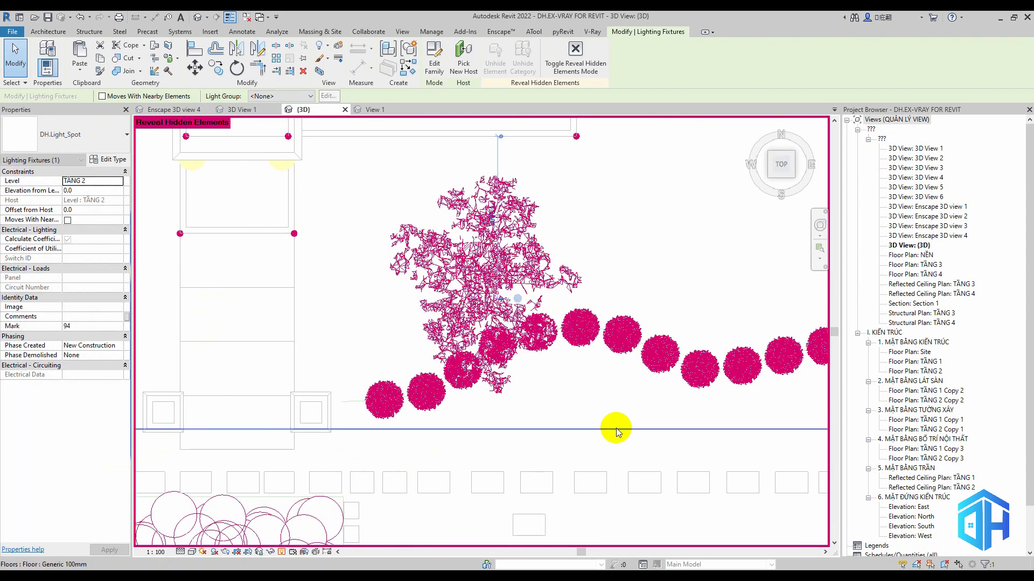
Lower the spot light in front view to about -1702.6 from level TẦNG 2 and adjust its type properties
click(769, 182)
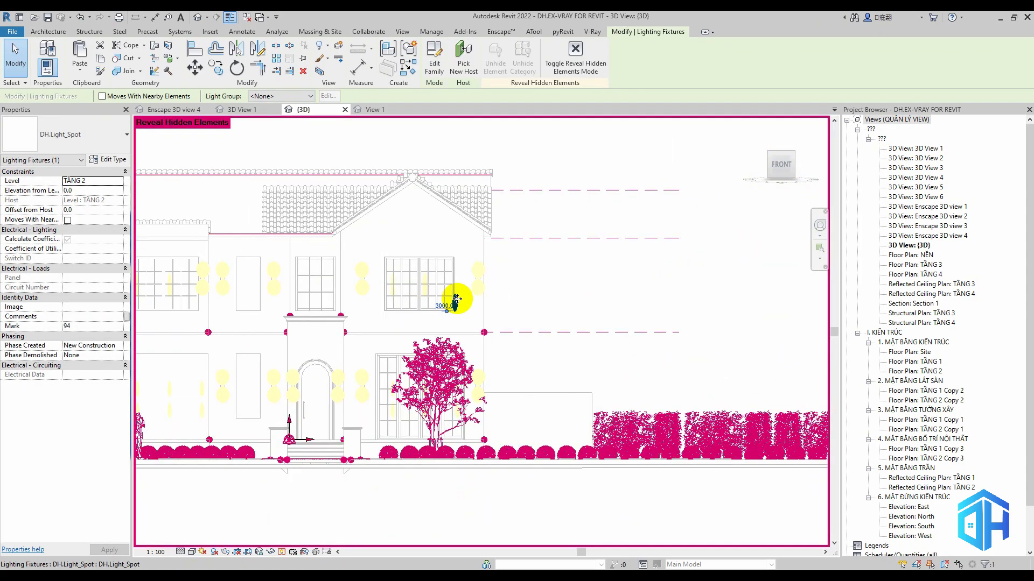
drag(452, 300, 475, 347)
shift+middle_drag(526, 388, 592, 431)
click(108, 159)
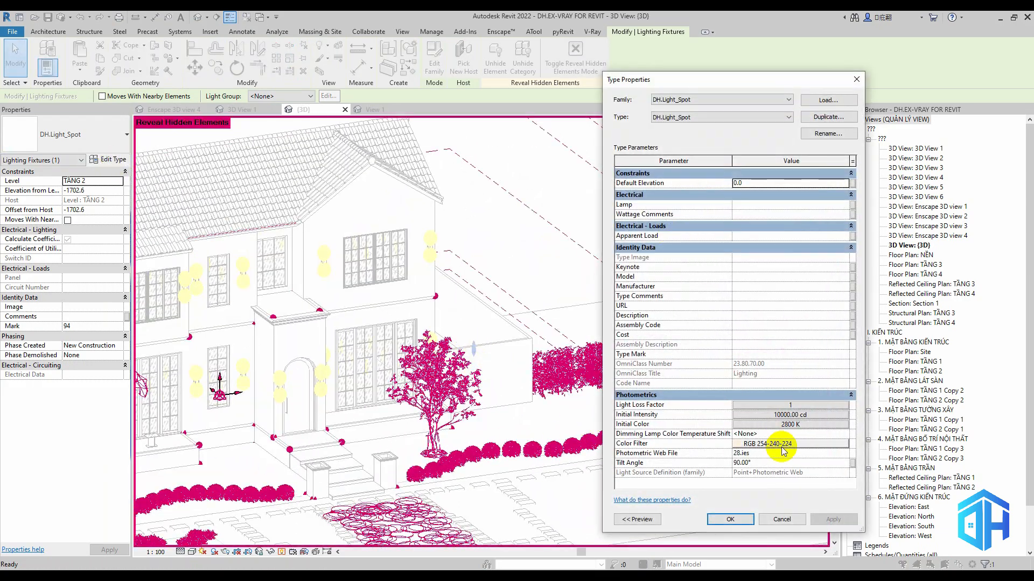
click(730, 519)
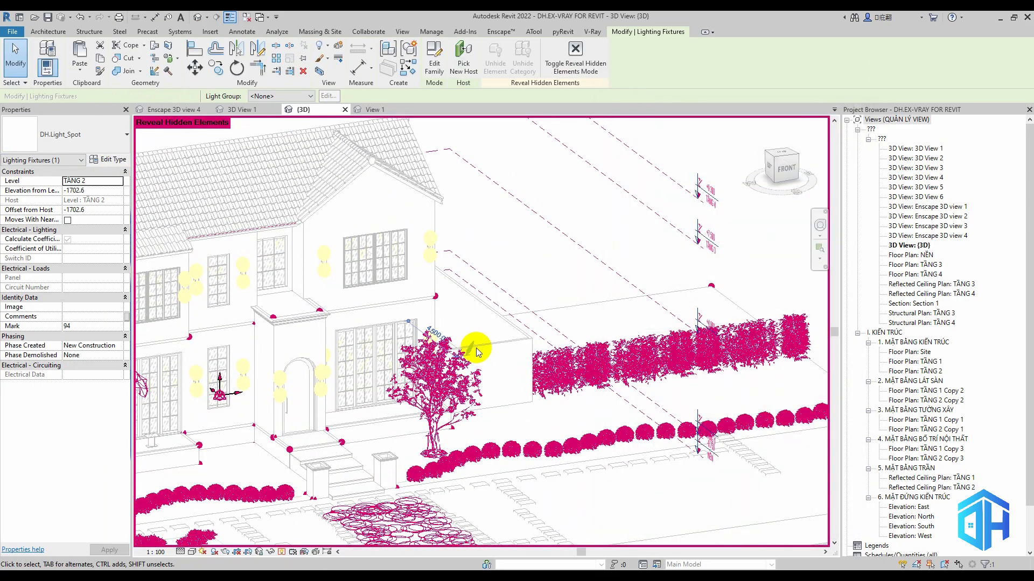
Try to rotate the spot light beside the tree while looking from the top
scroll(473, 346, up, 5)
shift+middle_drag(535, 431, 448, 485)
click(781, 161)
scroll(543, 276, down, 7)
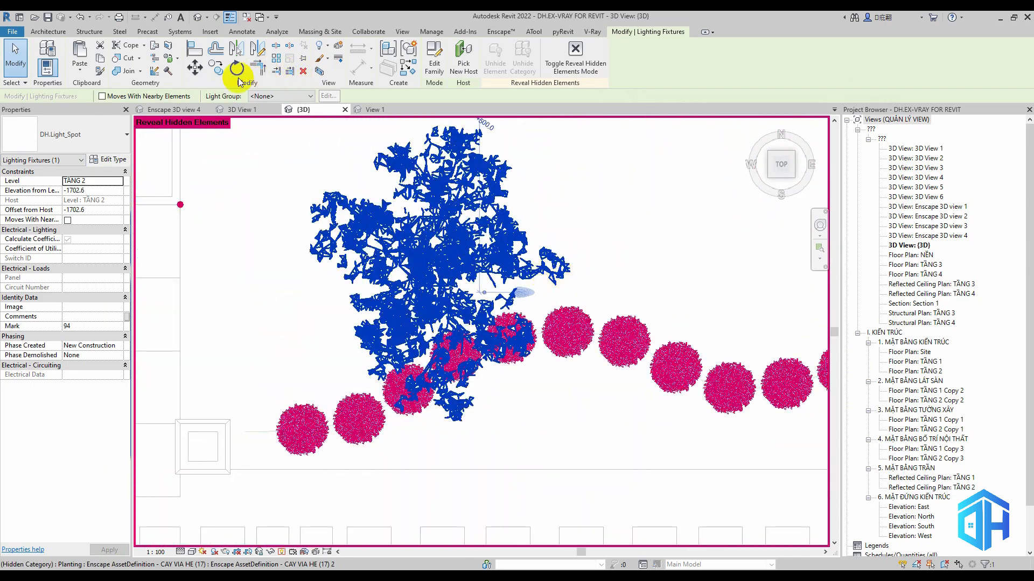
key(space)
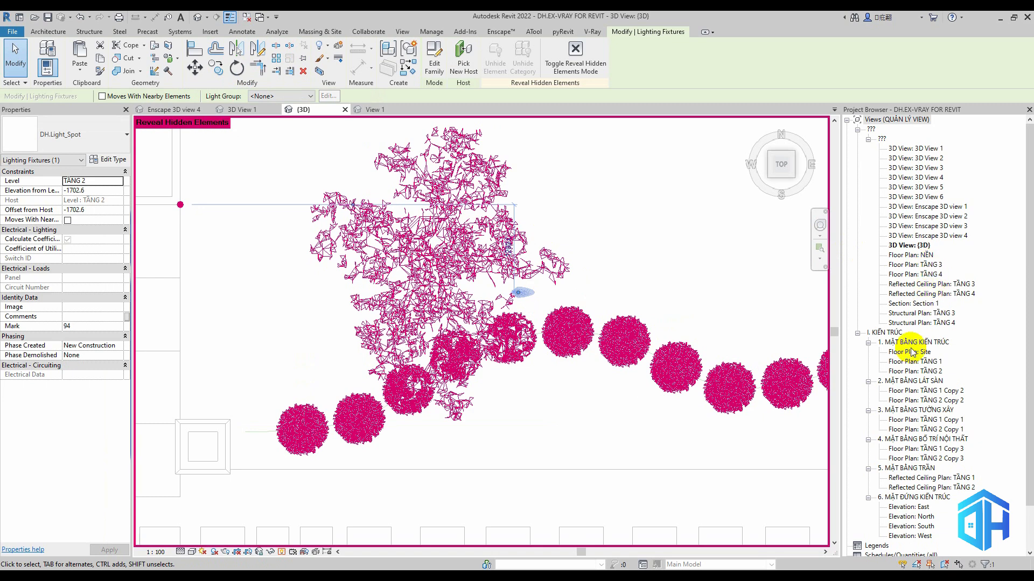
Check floor plans TẦNG 2 and TẦNG 1 for the spot light with hidden elements revealed, and return to the 3D view
double_click(918, 371)
click(256, 552)
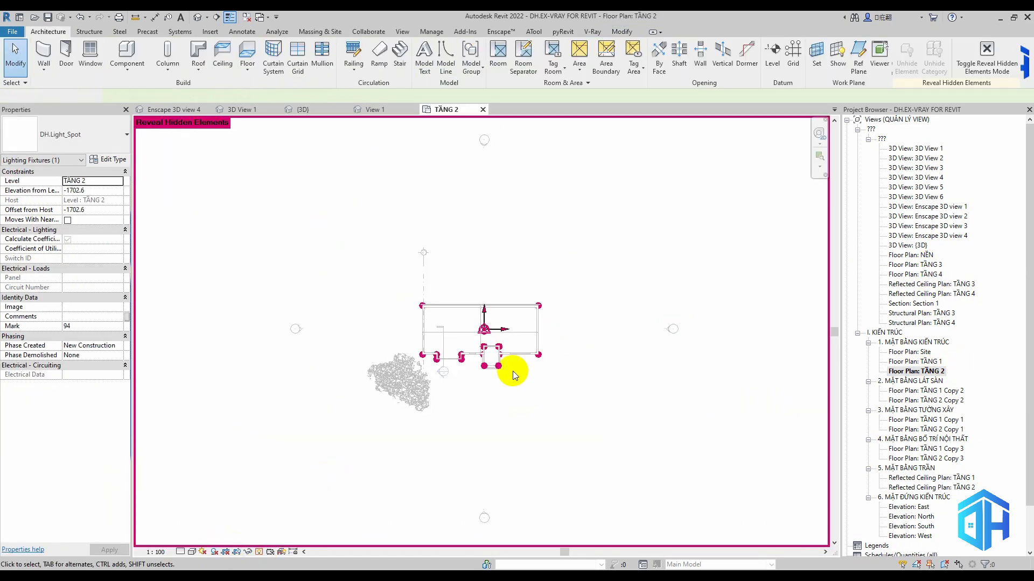
scroll(517, 382, up, 3)
click(259, 551)
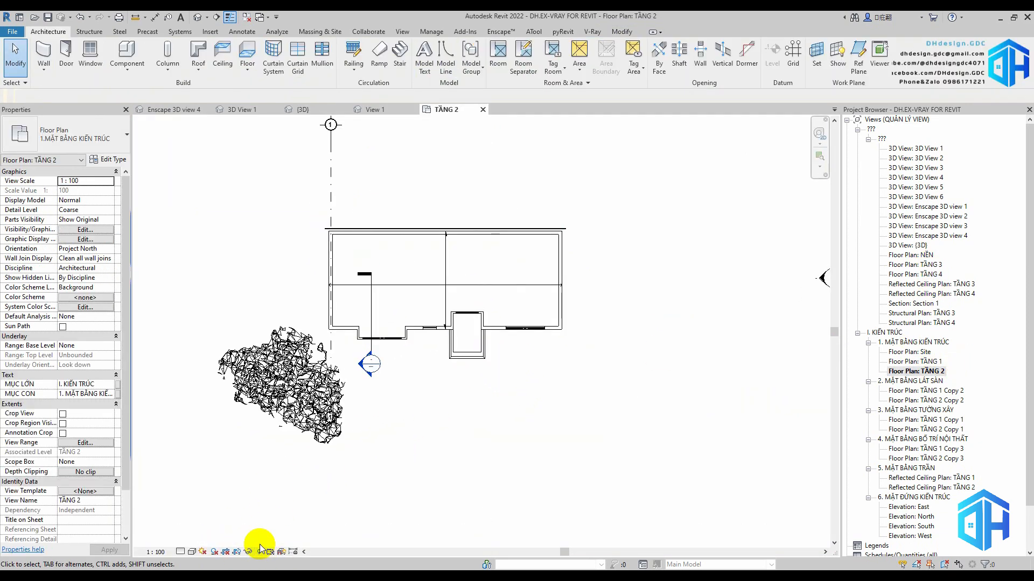
double_click(915, 361)
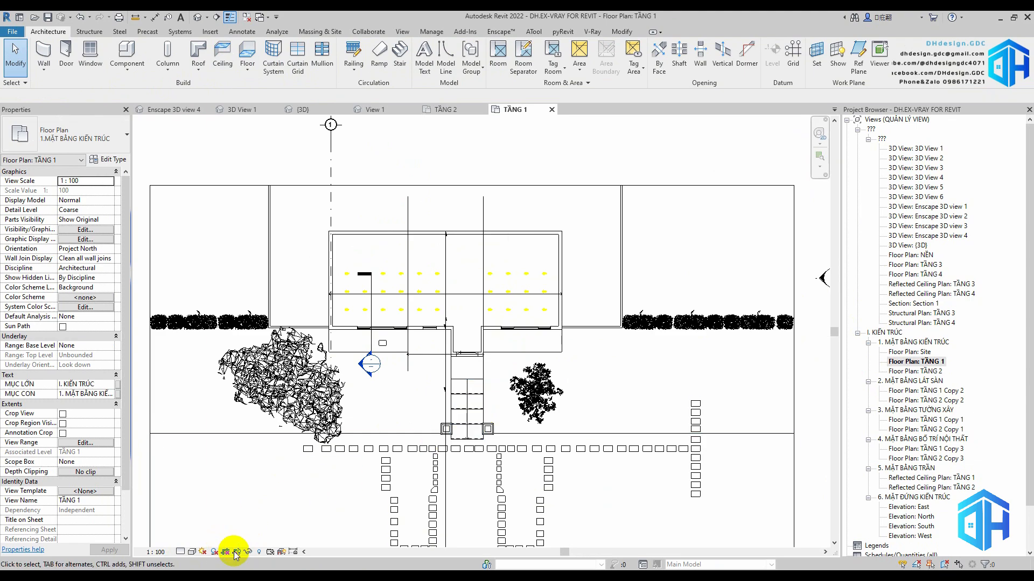
click(259, 552)
scroll(548, 397, up, 4)
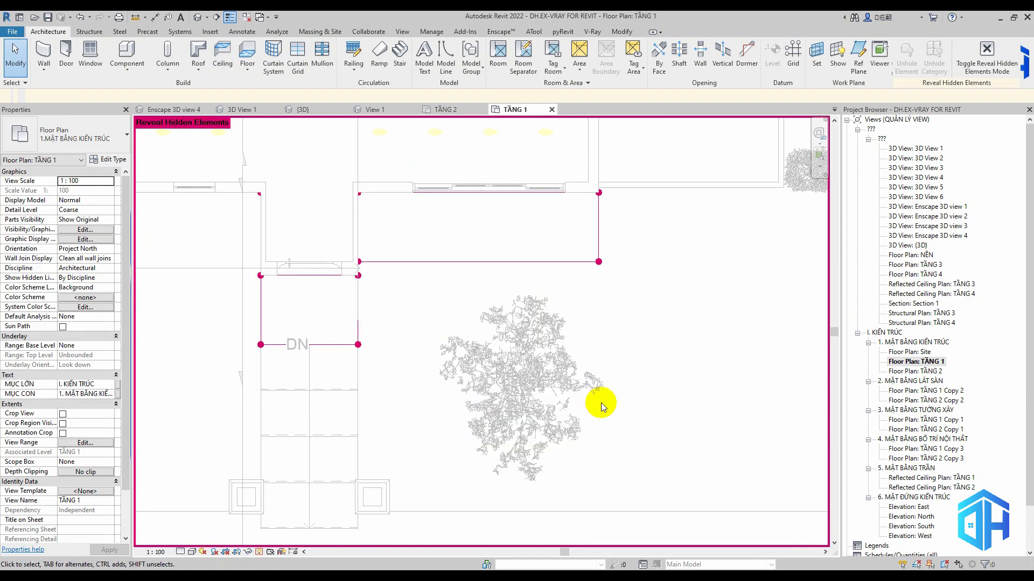
click(303, 110)
Draw a model line on placement plane TẦNG 1, running diagonally from beside the spot light across the small tree
click(525, 293)
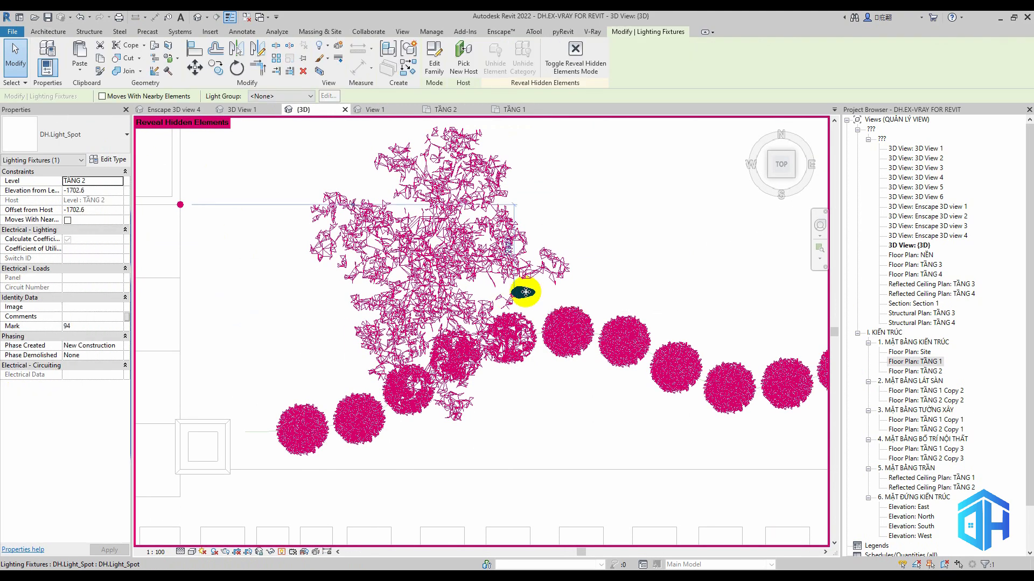
click(39, 31)
click(379, 66)
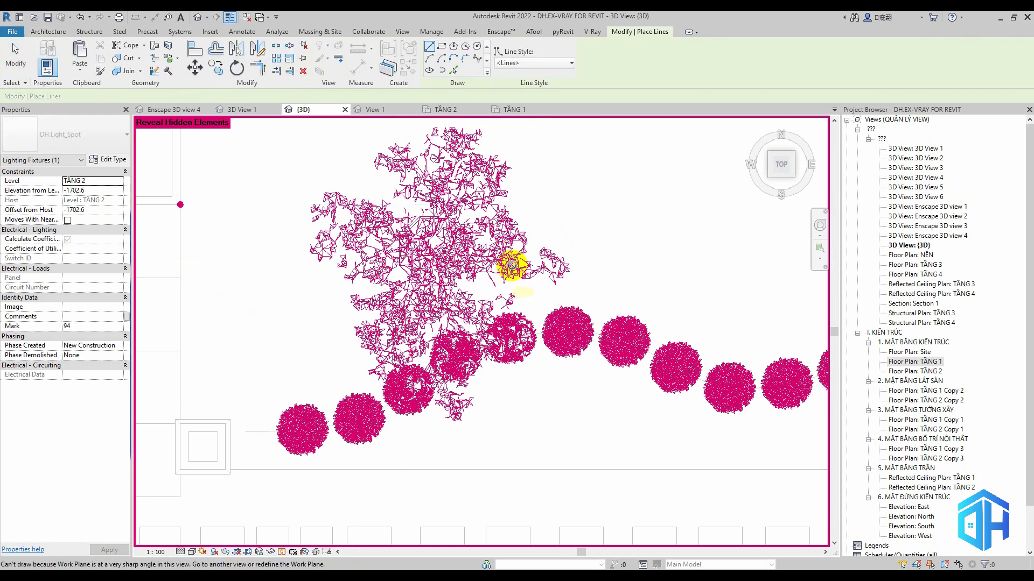
click(164, 97)
click(162, 114)
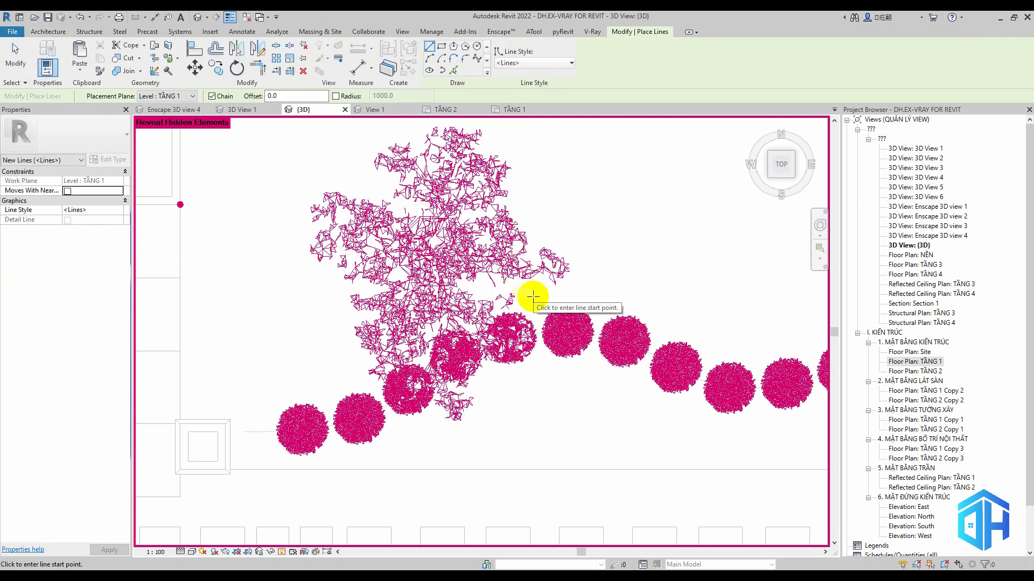
click(538, 306)
middle_drag(458, 268, 571, 406)
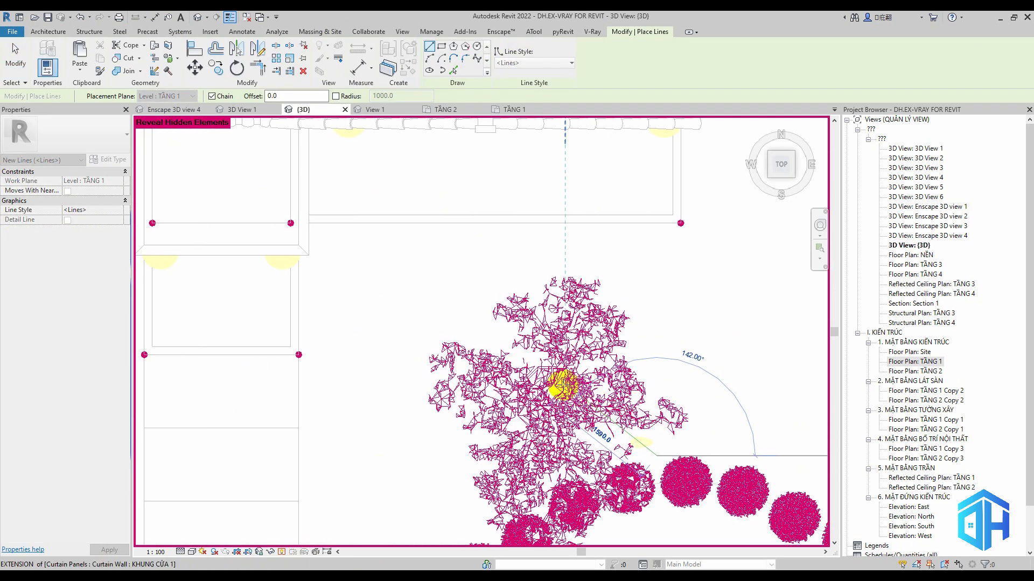
scroll(541, 366, down, 2)
click(472, 318)
key(Escape)
Move the spot light slightly beside the model line and try to rotate it to the line's direction
key(a)
key(l)
scroll(609, 423, up, 4)
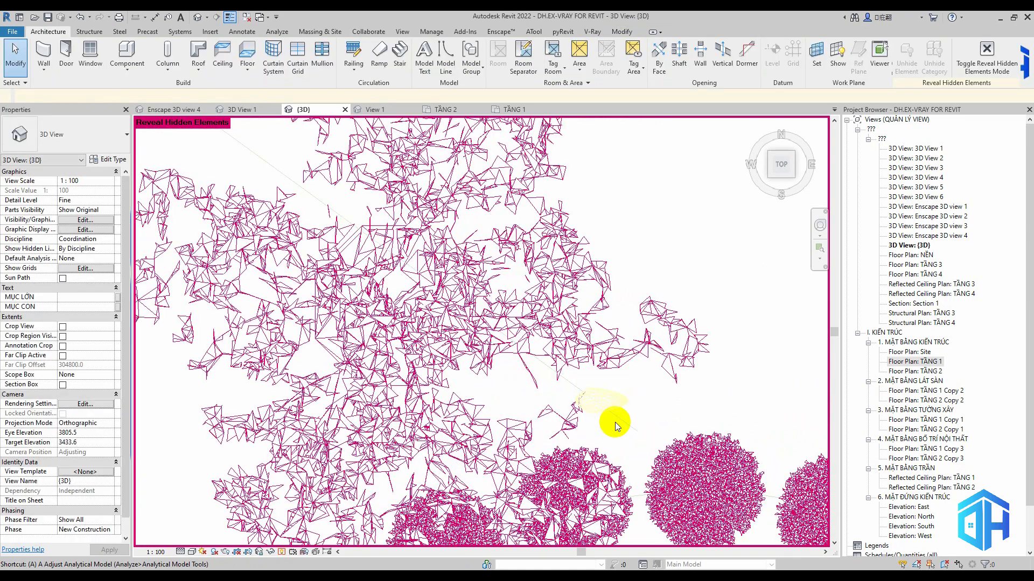
click(592, 401)
key(Escape)
key(Escape)
click(618, 416)
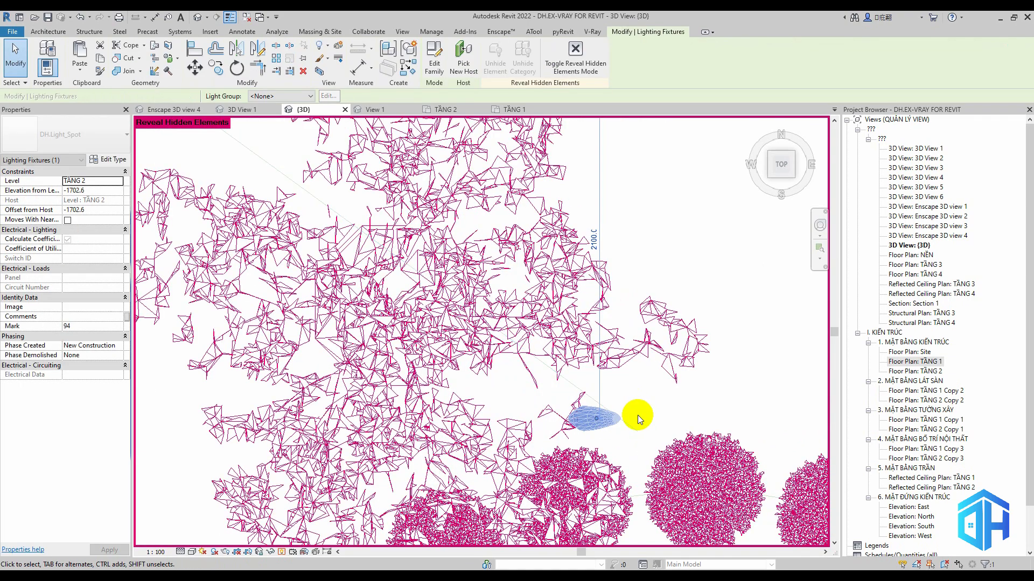
key(space)
key(space)
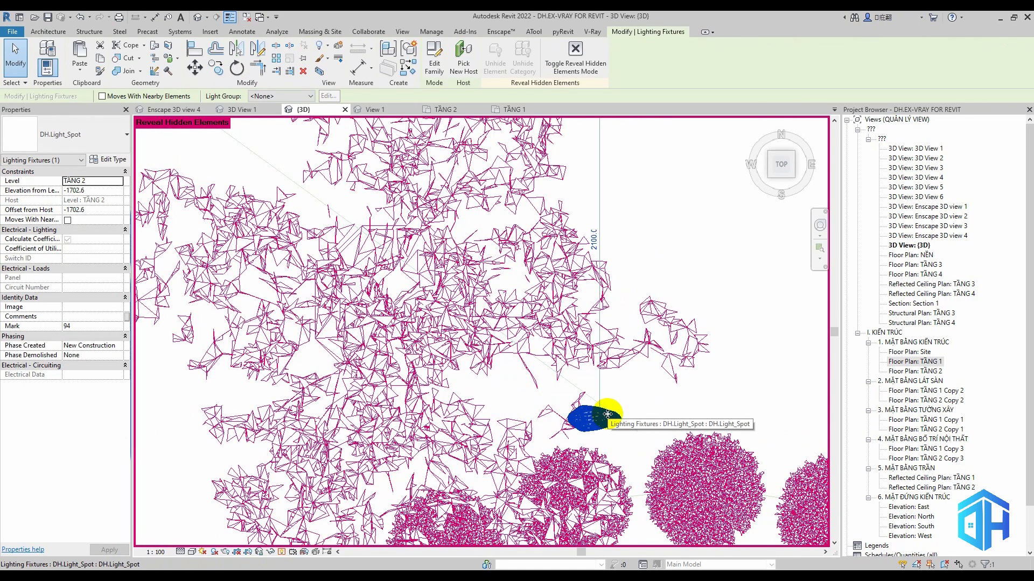
Set the underlay base level of floor plan TẦNG 2 to TẦNG 1
click(454, 110)
click(85, 346)
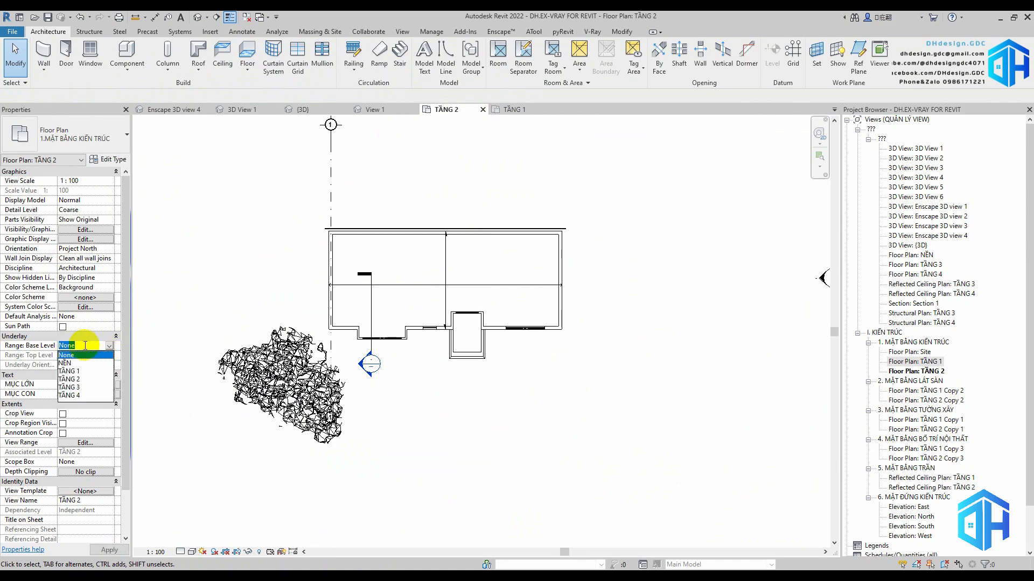
click(75, 371)
scroll(533, 425, up, 3)
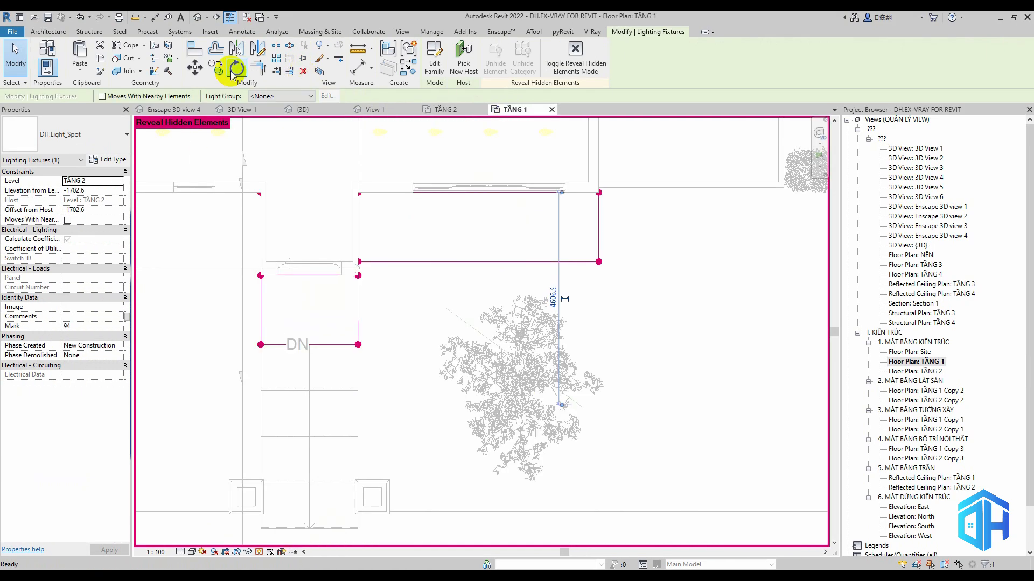
Rotate the spot light in floor plan TẦNG 1 to follow the model line, and return to the 3D view
scroll(570, 410, up, 3)
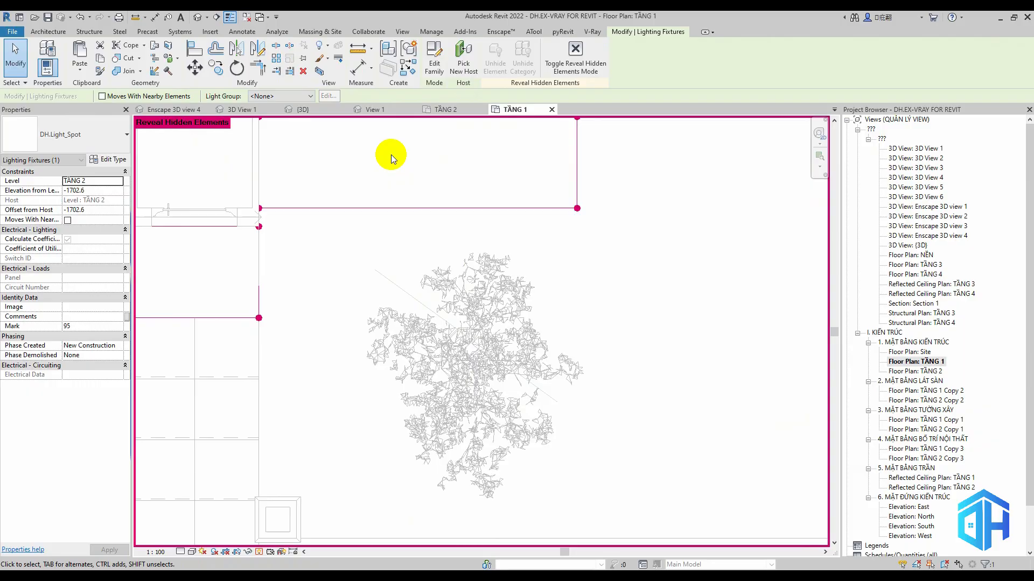
key(Escape)
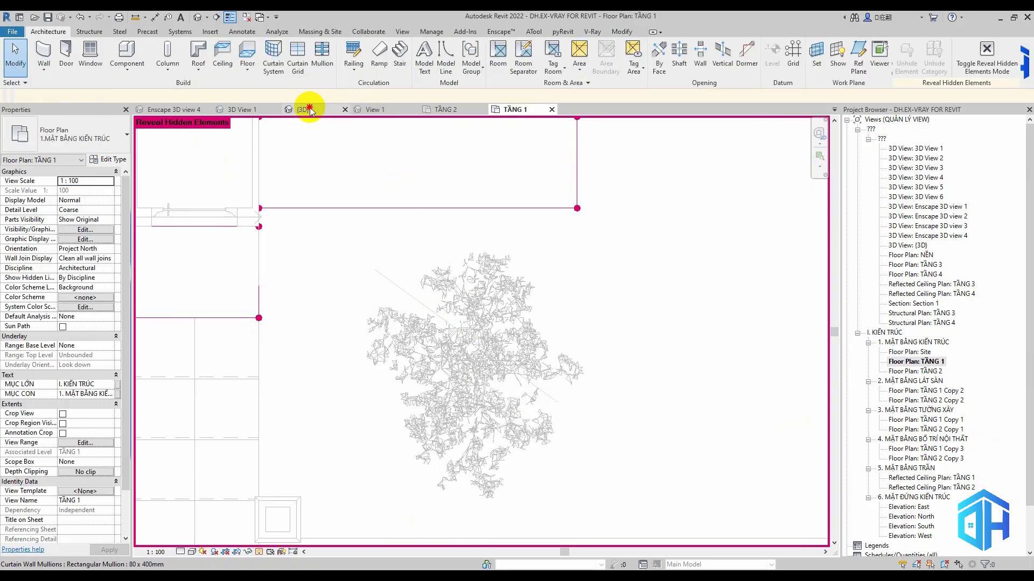
click(310, 109)
Set the tilt angle of the DH.Light_Spot type to 35°
scroll(601, 407, down, 4)
shift+middle_drag(606, 398, 560, 191)
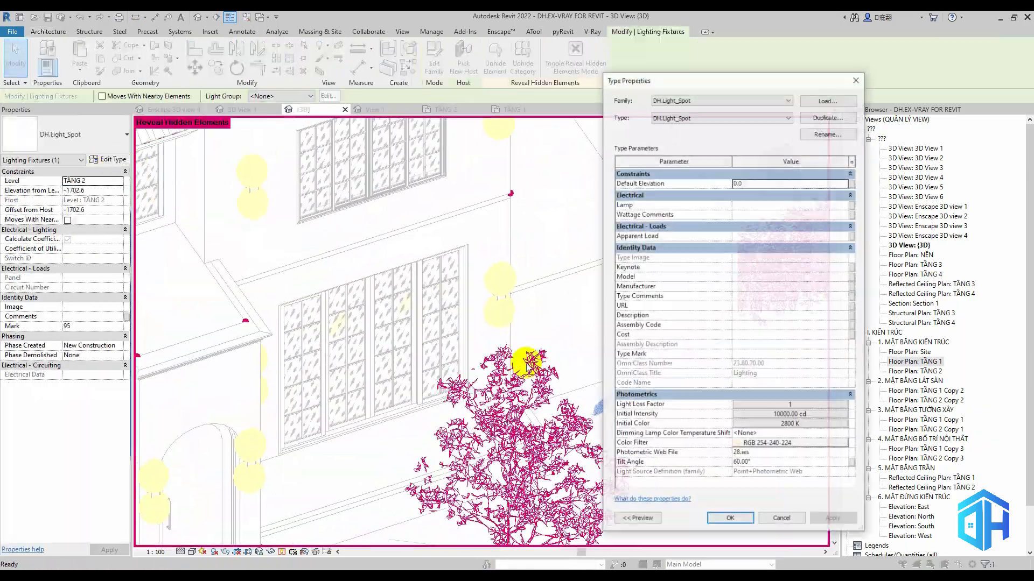
click(773, 464)
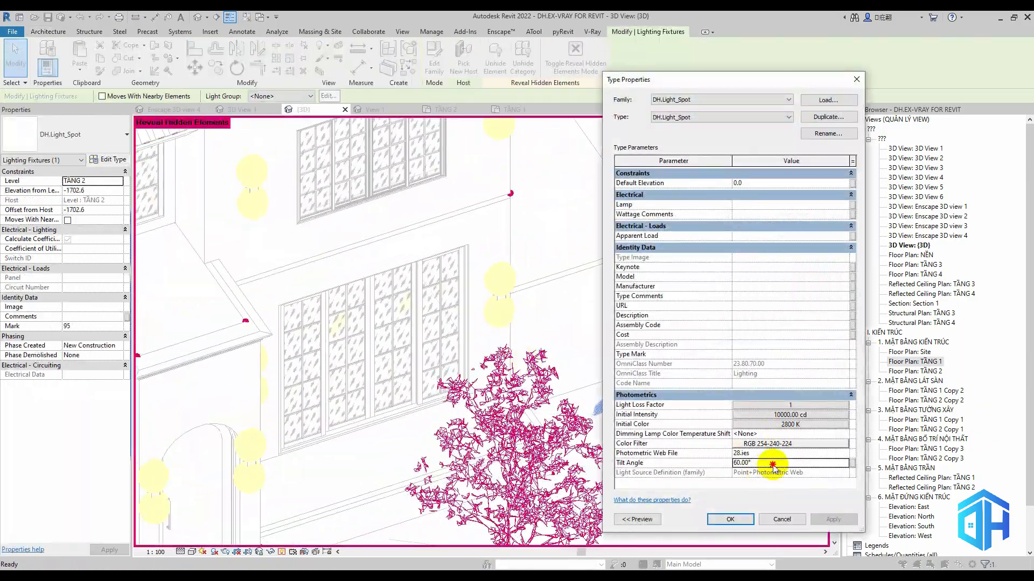
click(832, 519)
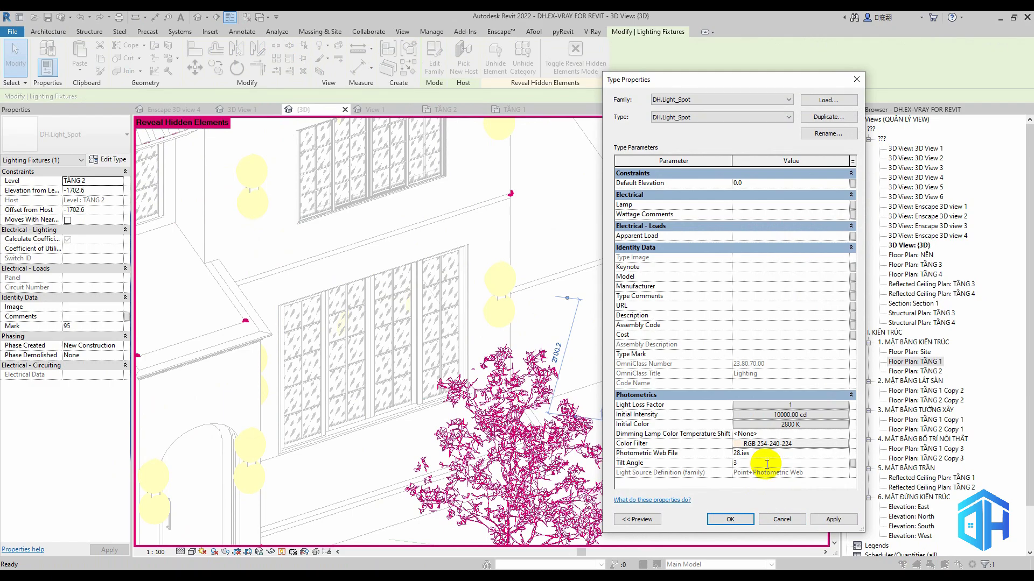
click(730, 519)
In floor plan TẦNG 1, swing the model line's far end to about 159° with a length of about 3974 mm
shift+middle_drag(693, 432, 526, 323)
click(520, 111)
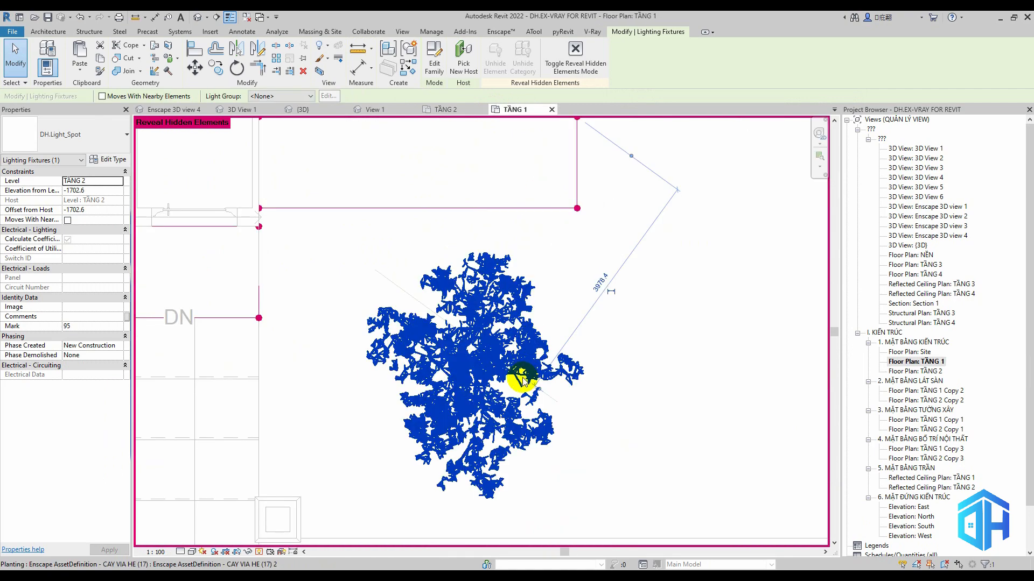
click(400, 288)
drag(376, 270, 341, 316)
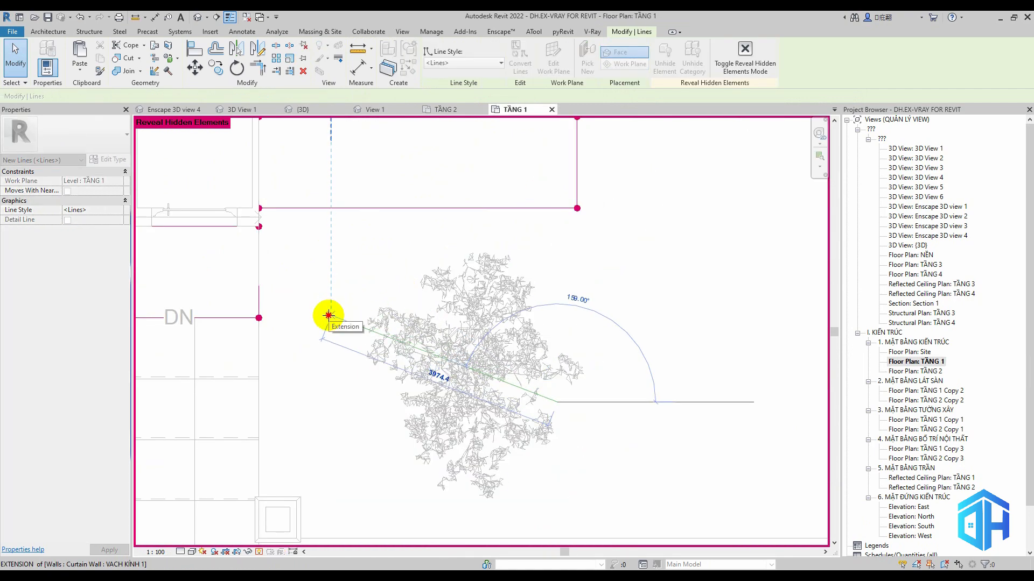
Rotate the tree's DH.Light_Spot fixture in floor plan TẦNG 1 to align with the swung model line, and go back to the 3D view
click(302, 109)
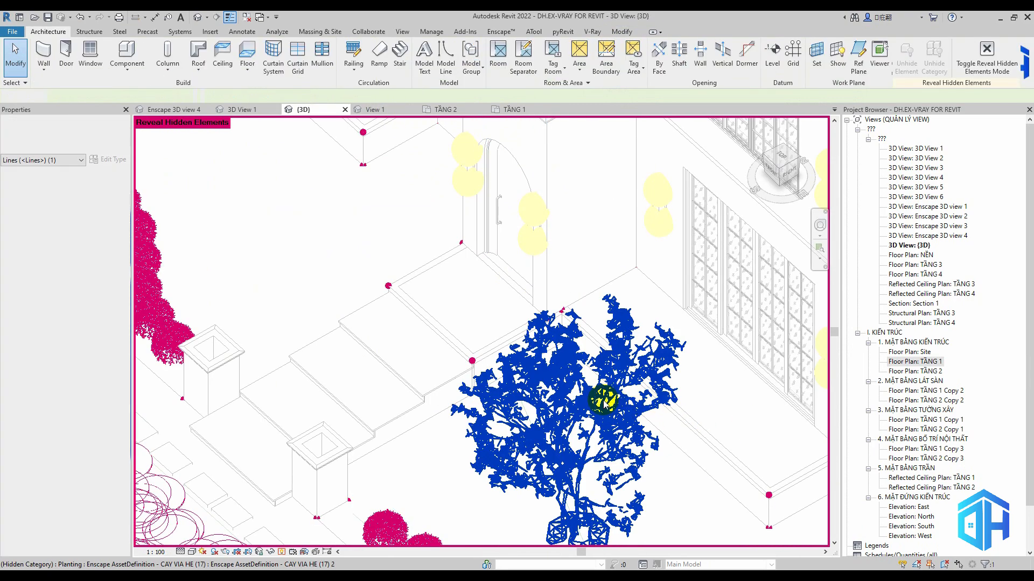
click(366, 133)
click(508, 110)
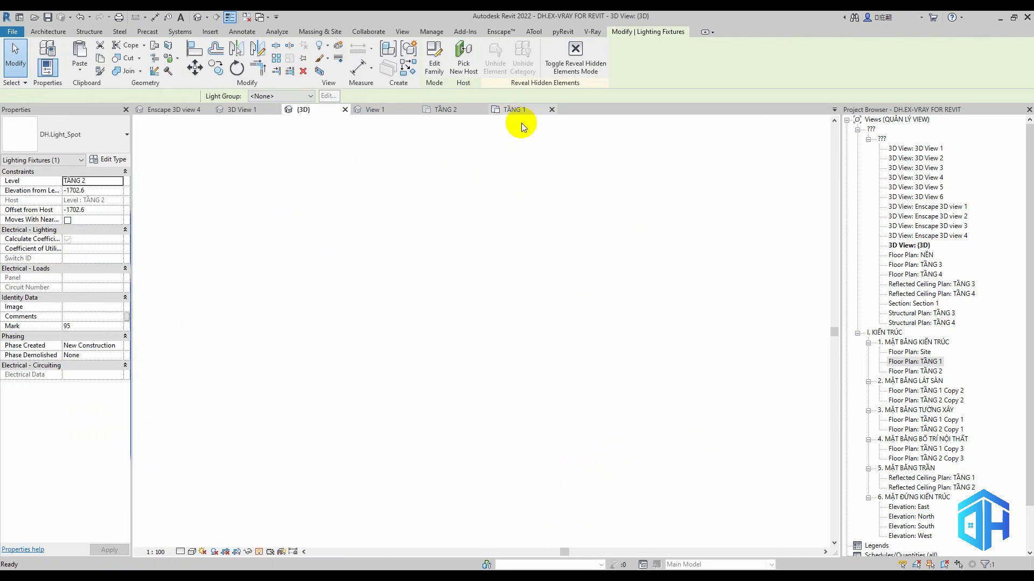
click(236, 67)
scroll(532, 389, up, 3)
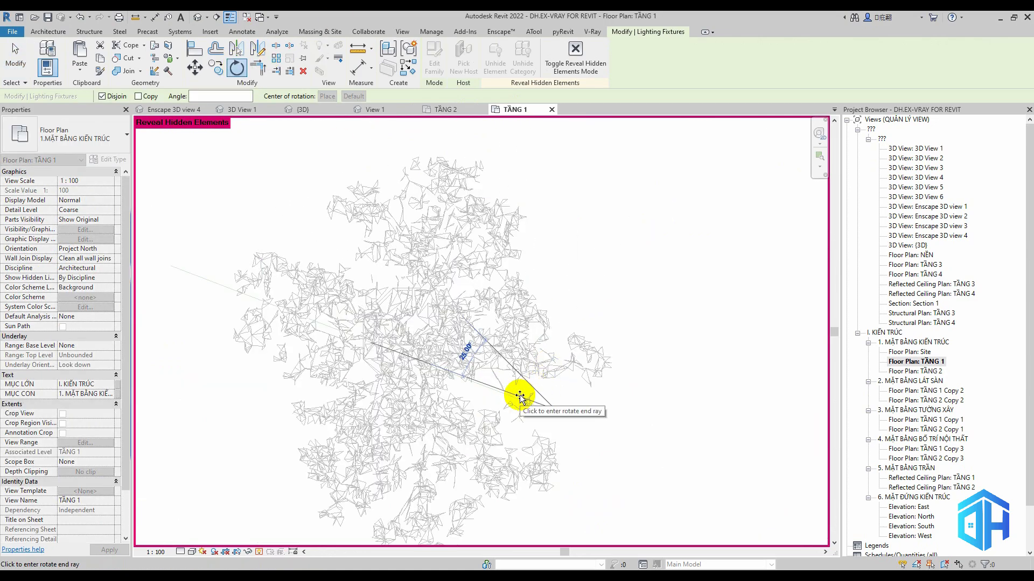
scroll(518, 396, up, 2)
click(514, 399)
key(ctrl+Tab)
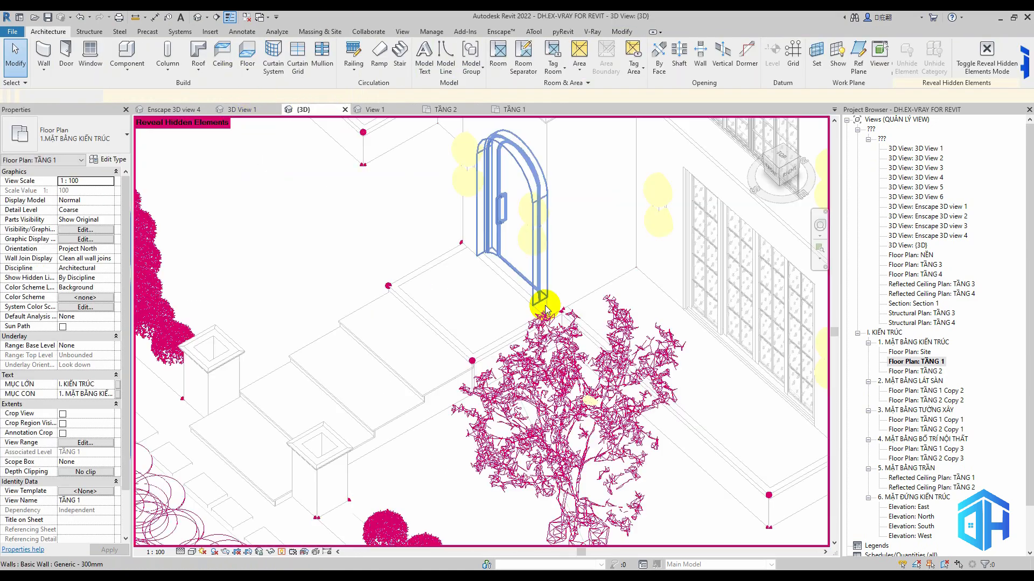
Duplicate the type of the spot light beside the front-garden tree as DH.Light_Spot 2
shift+middle_drag(704, 449, 617, 372)
scroll(616, 370, down, 3)
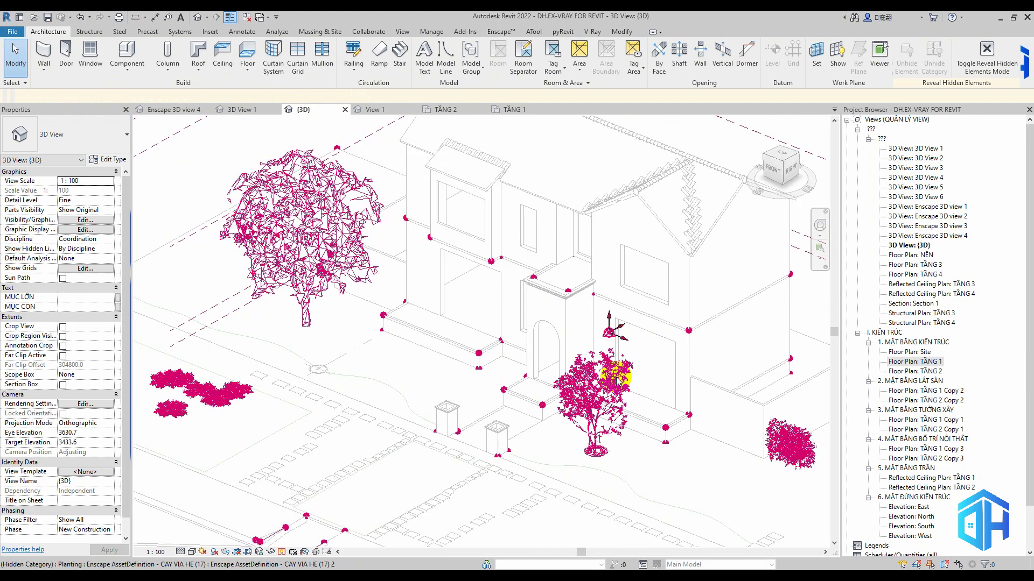
click(602, 365)
click(115, 160)
click(827, 120)
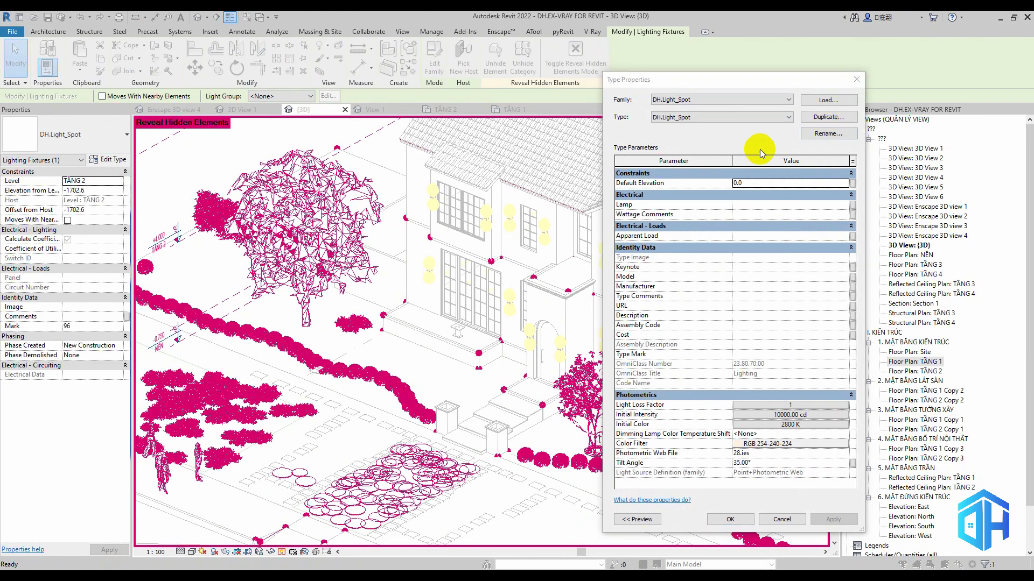
click(464, 185)
Set the initial luminous intensity of the DH.Light_Spot 2 type to 1200 cd
click(786, 414)
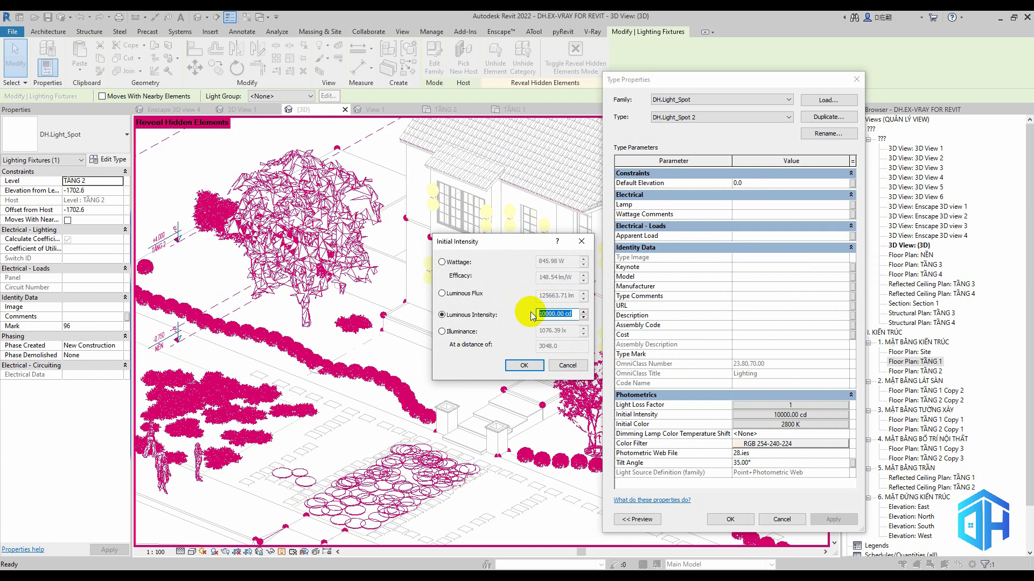
text(1200)
click(524, 365)
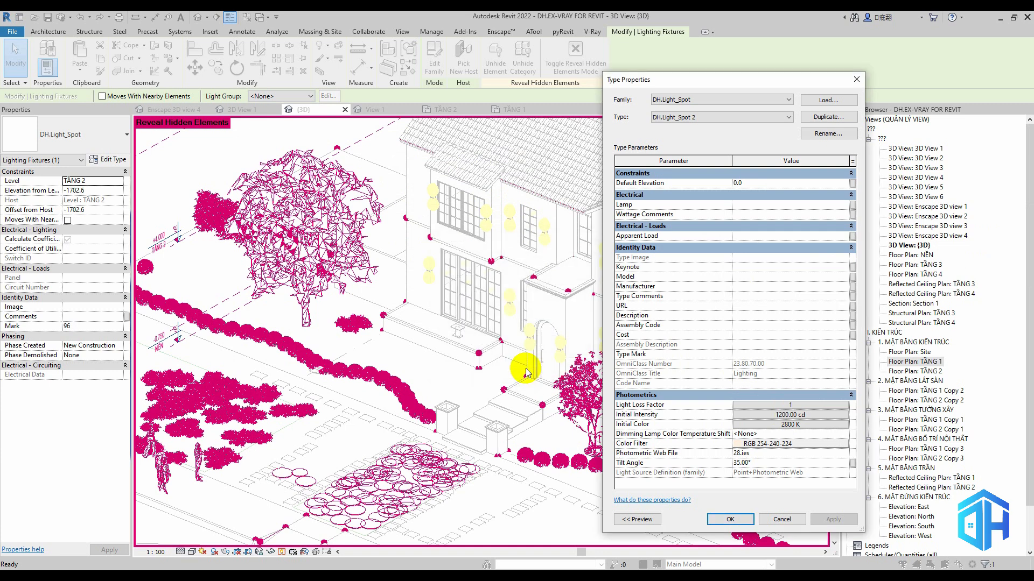
Set the DH.Light_Spot 2 type's colour temperature to 4300 K and its colour filter to RGB 254-248-224
click(782, 424)
click(720, 289)
double_click(698, 303)
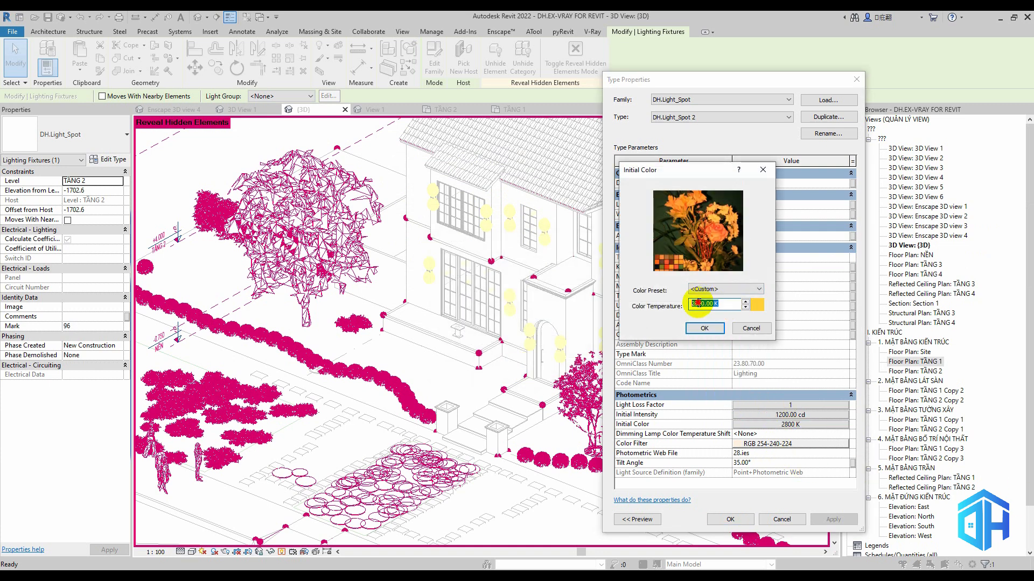
text(4300)
click(705, 329)
click(743, 444)
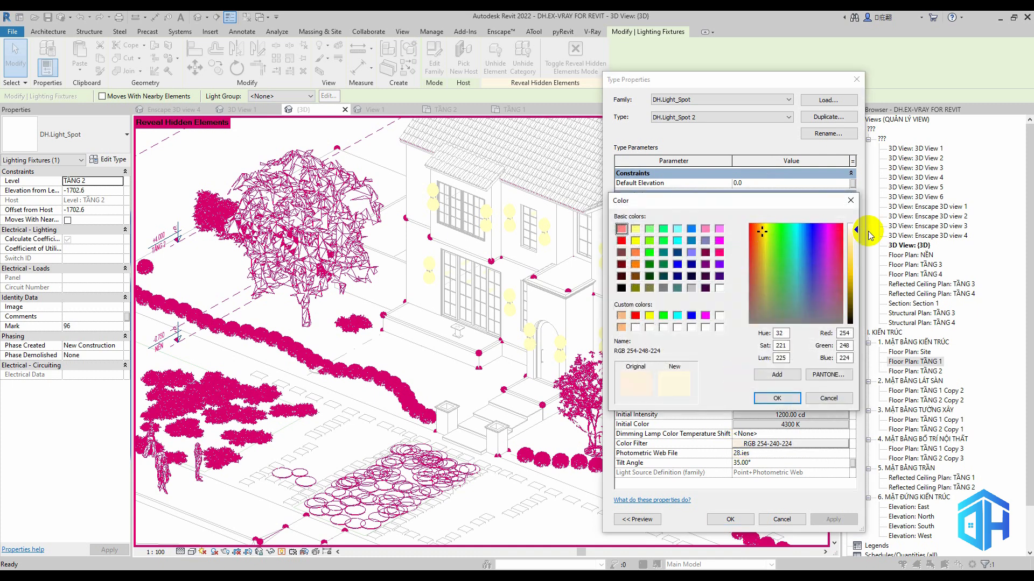
click(777, 398)
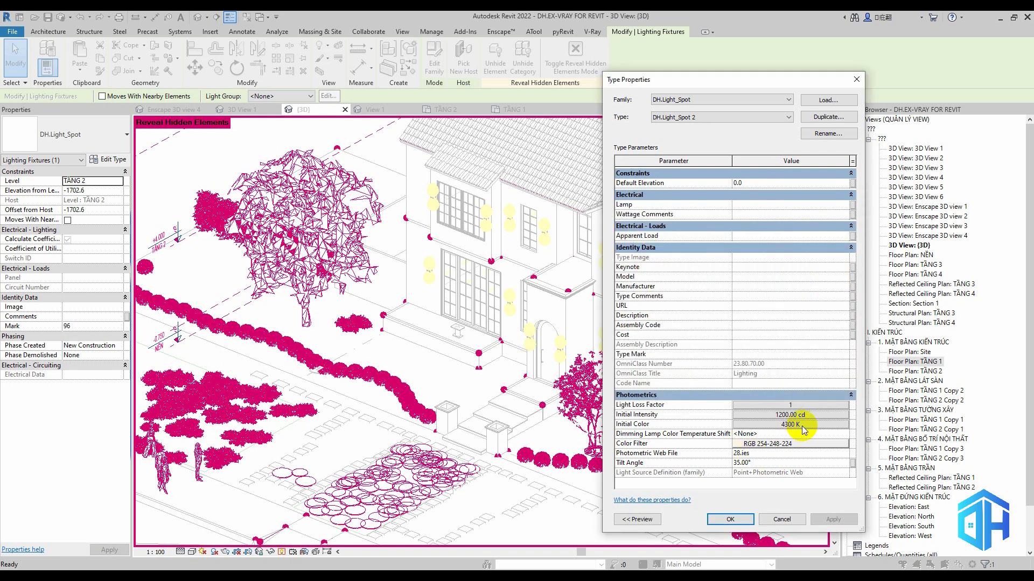
click(730, 519)
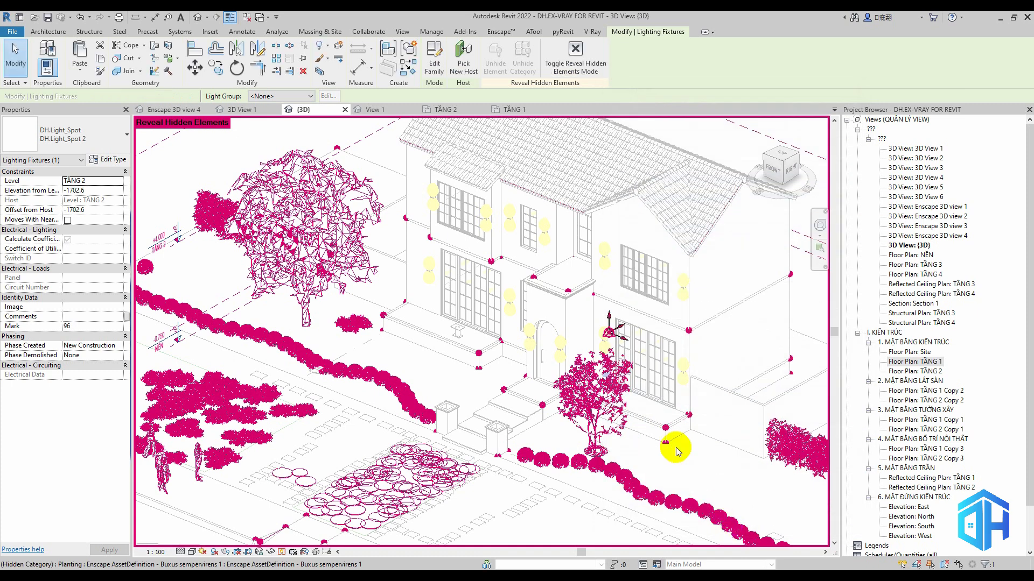
Turn off the reveal of hidden elements and refresh the Enscape view with the new spot type, leaving live updates paused
click(281, 552)
mouse_move(433, 576)
click(482, 531)
click(496, 34)
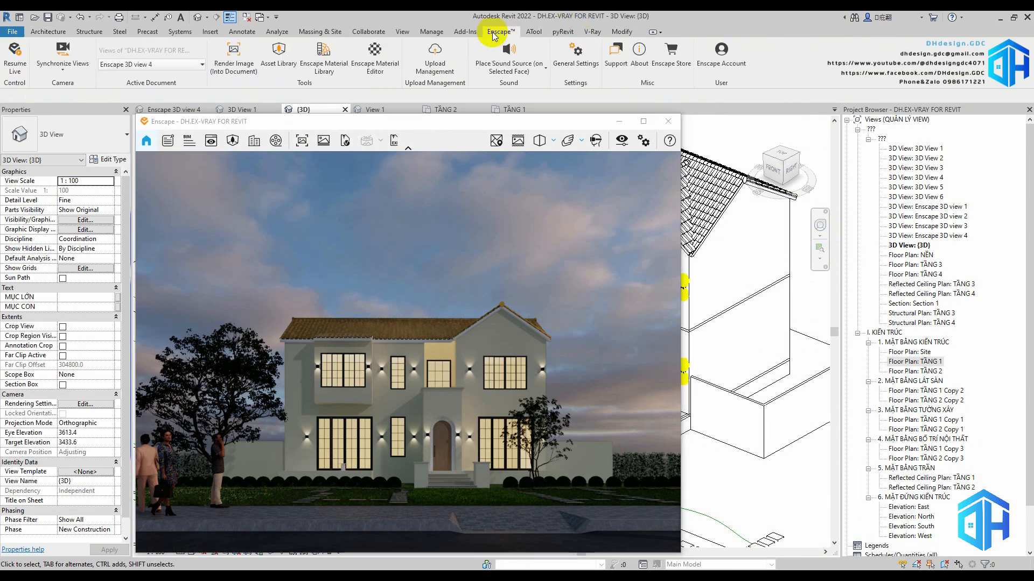
click(19, 62)
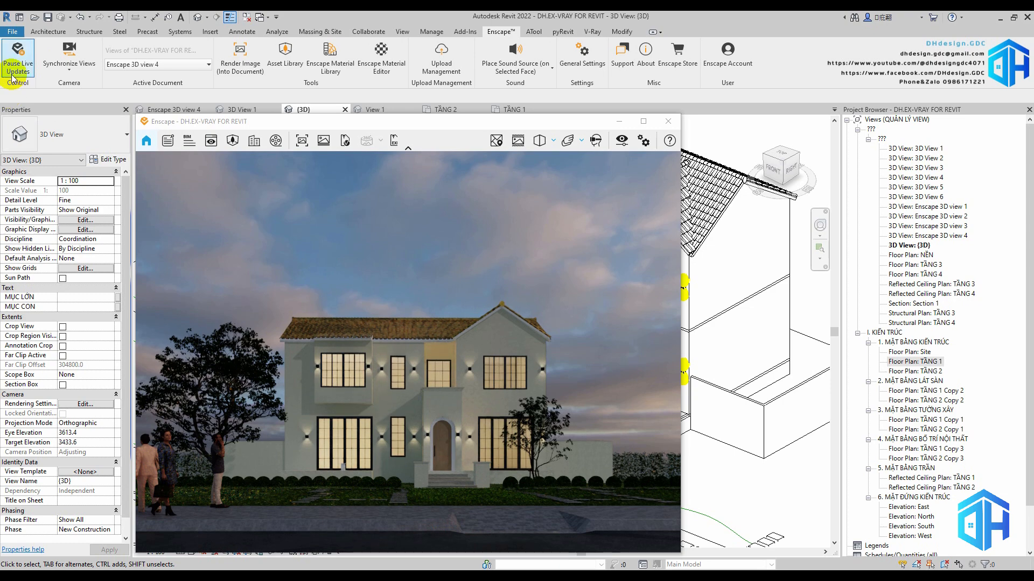
click(13, 77)
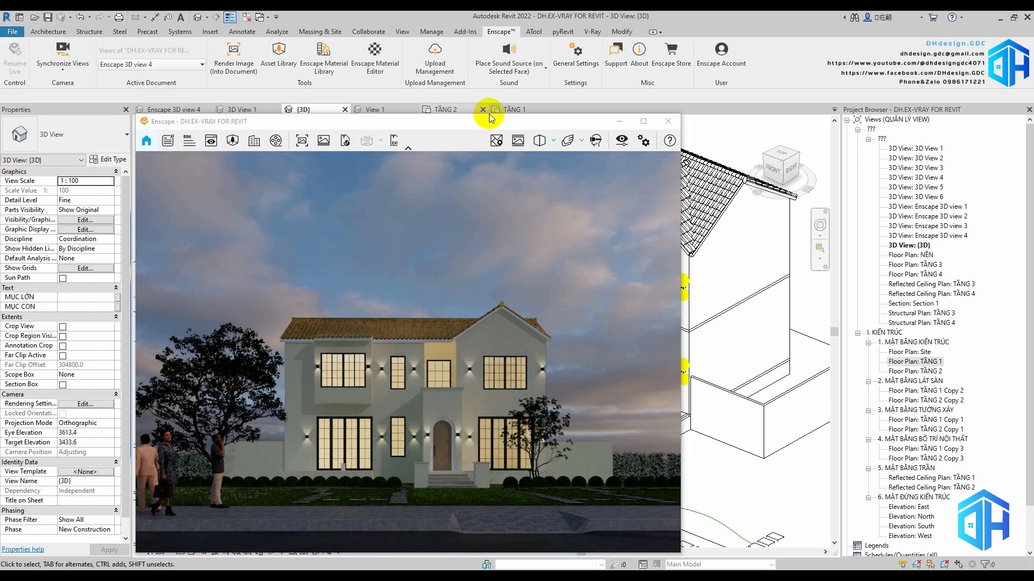
Set the initial luminous intensity of the DH.Light_Spot 2 type to 3000 cd
click(619, 128)
click(428, 512)
click(484, 535)
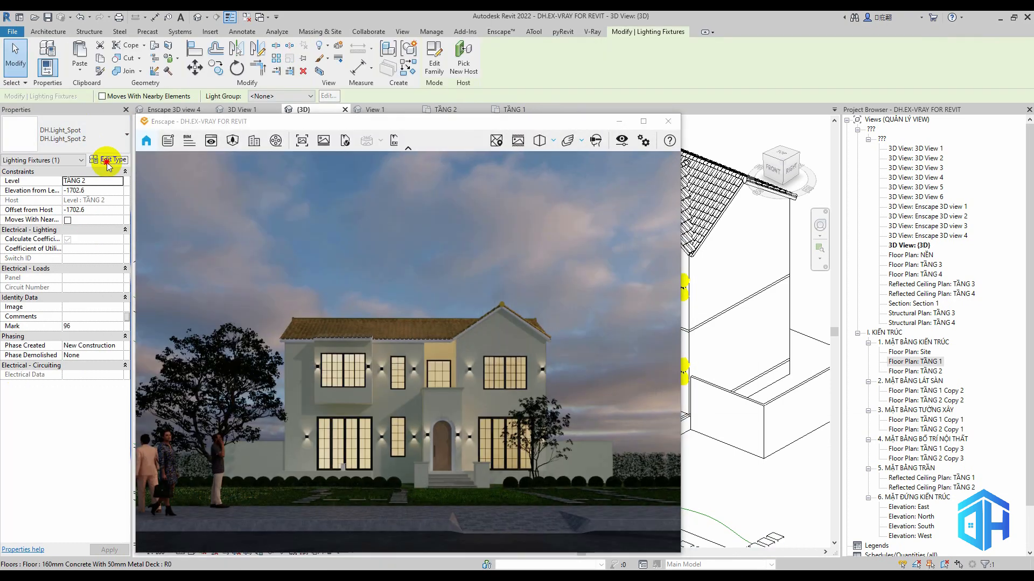
click(108, 160)
click(794, 414)
click(499, 316)
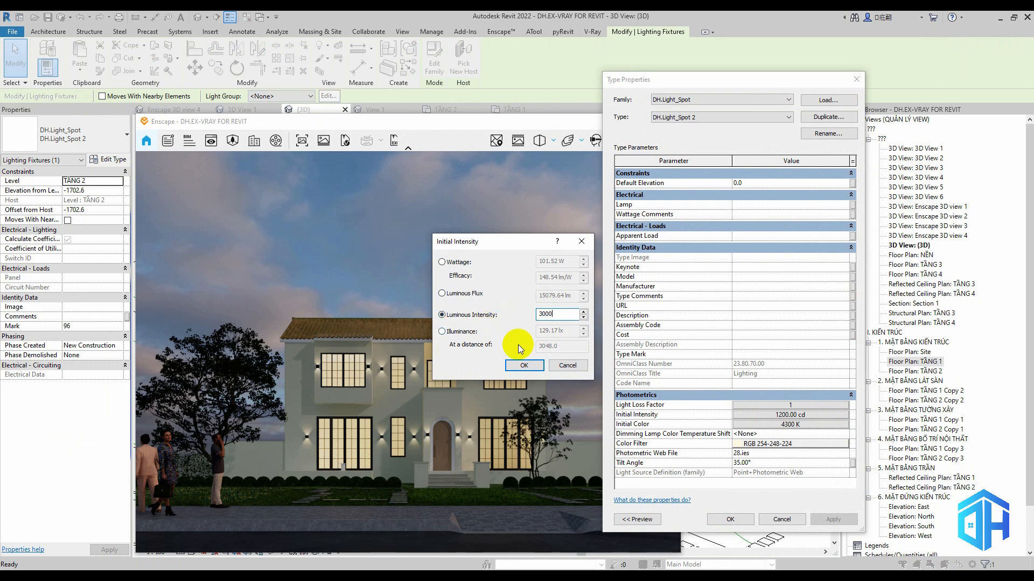
click(523, 366)
click(730, 520)
Resume Enscape live updates to load the new spot intensity, and pause them again
click(501, 31)
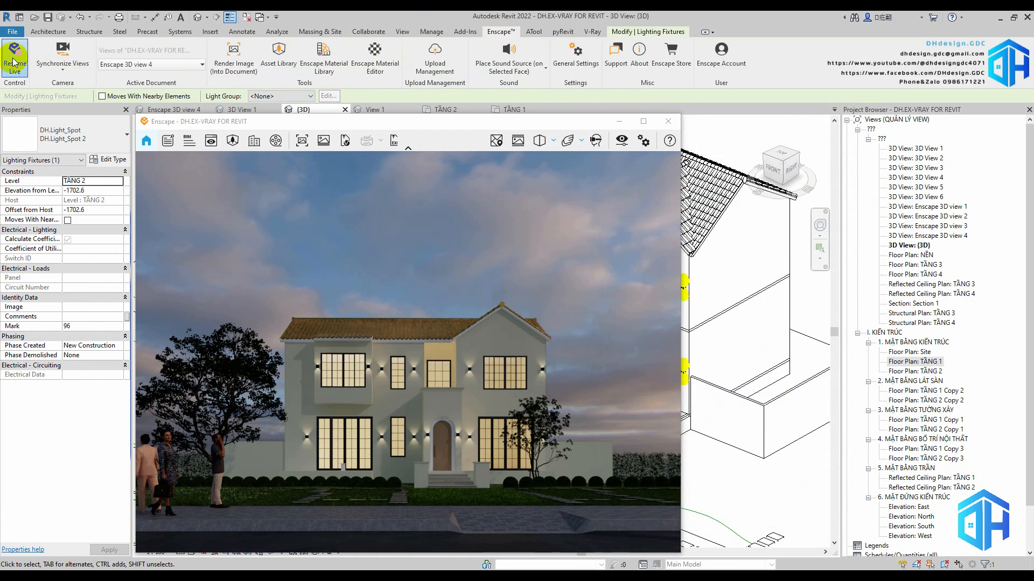
click(13, 62)
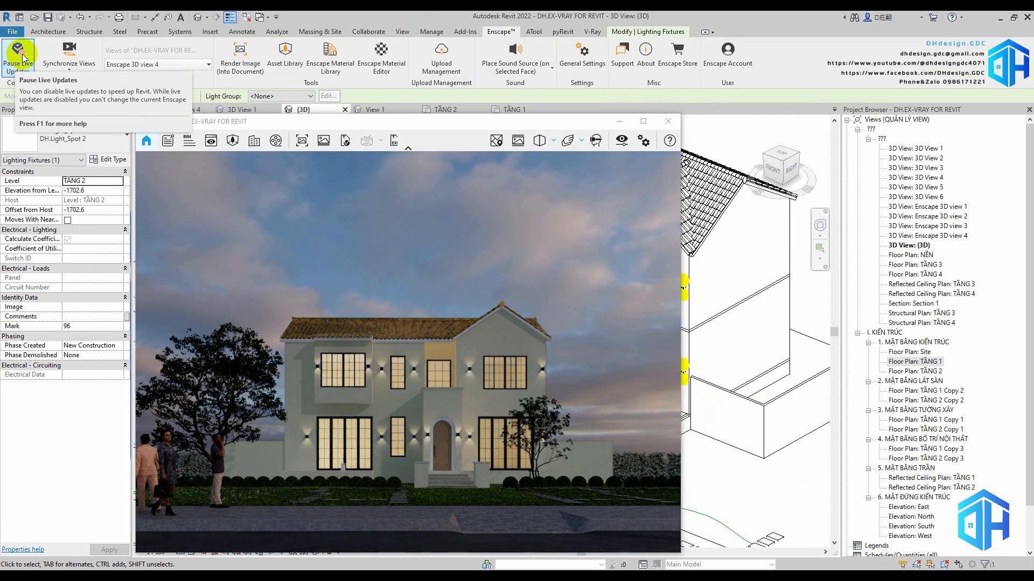
click(12, 62)
In the Enscape atmosphere settings, set Shadow Sharpness to 79% and Artificial Light Brightness to about 197%
click(642, 141)
drag(372, 123, 810, 113)
click(783, 153)
drag(808, 358, 896, 358)
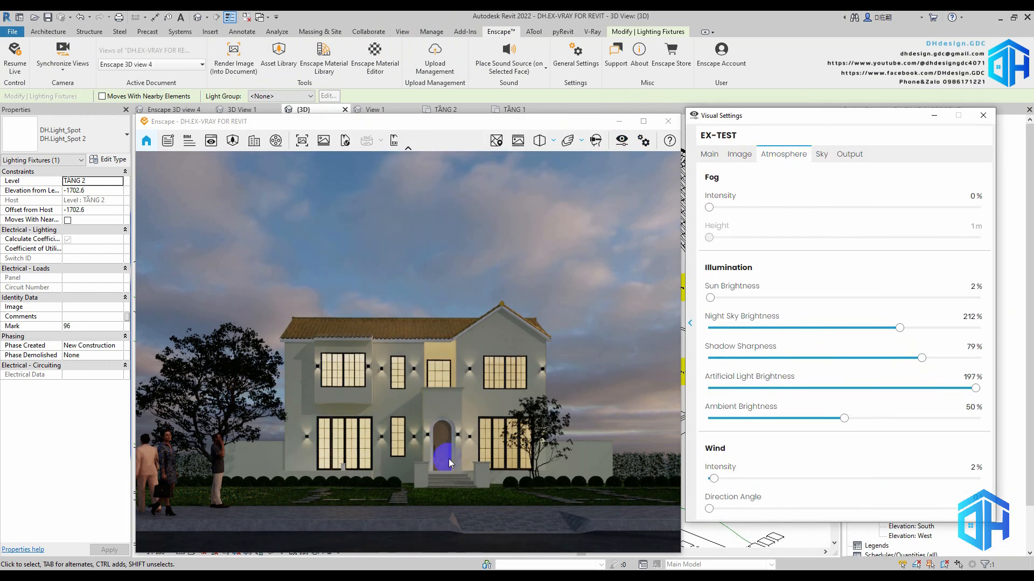
drag(928, 366, 979, 389)
click(982, 115)
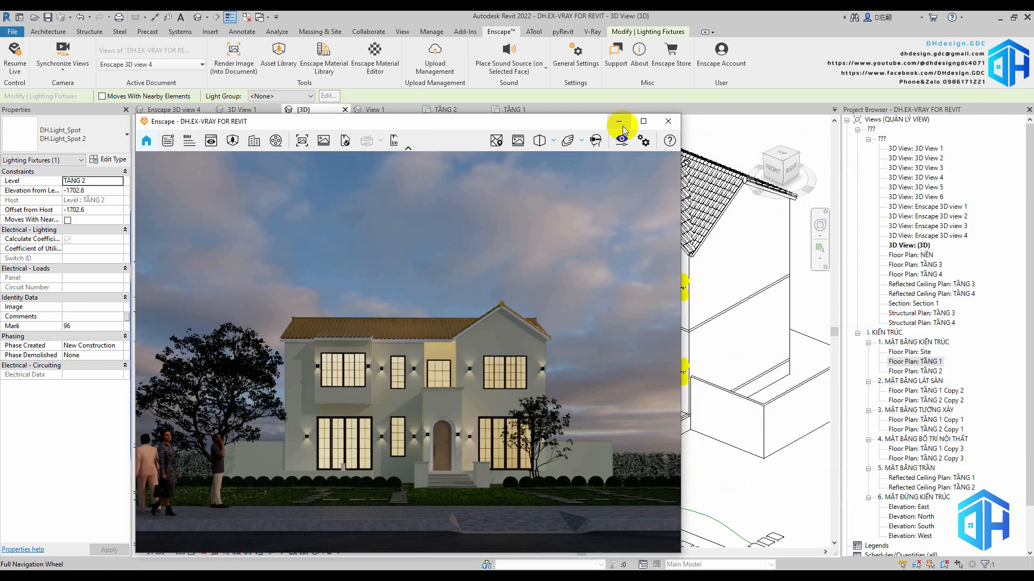
Reveal hidden elements in the 3D view and, seen from above, move the DH.Light_Spot 2 fixture slightly away from the tree
click(619, 122)
shift+middle_drag(518, 504, 645, 413)
scroll(644, 413, up, 5)
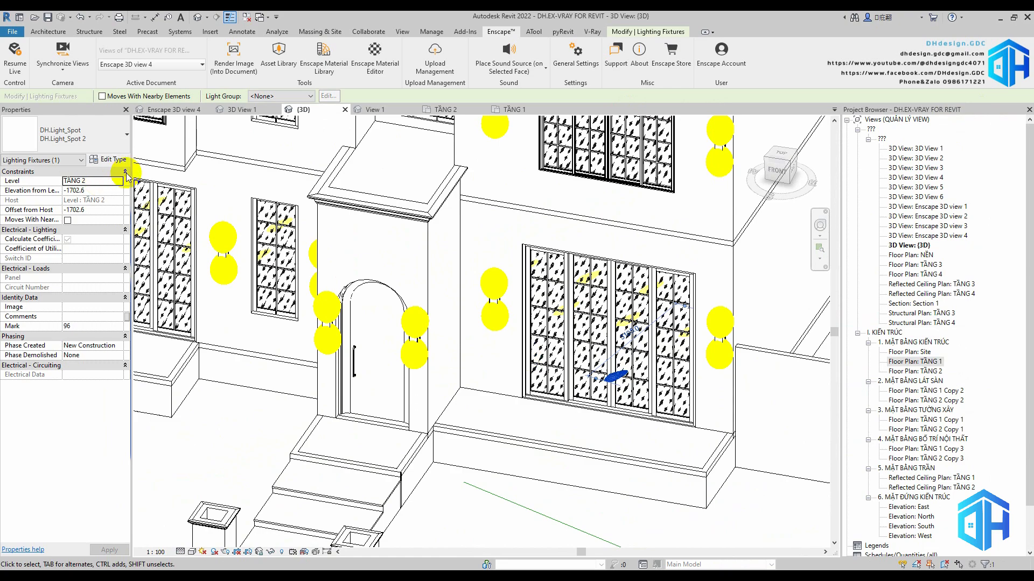
click(113, 161)
key(Escape)
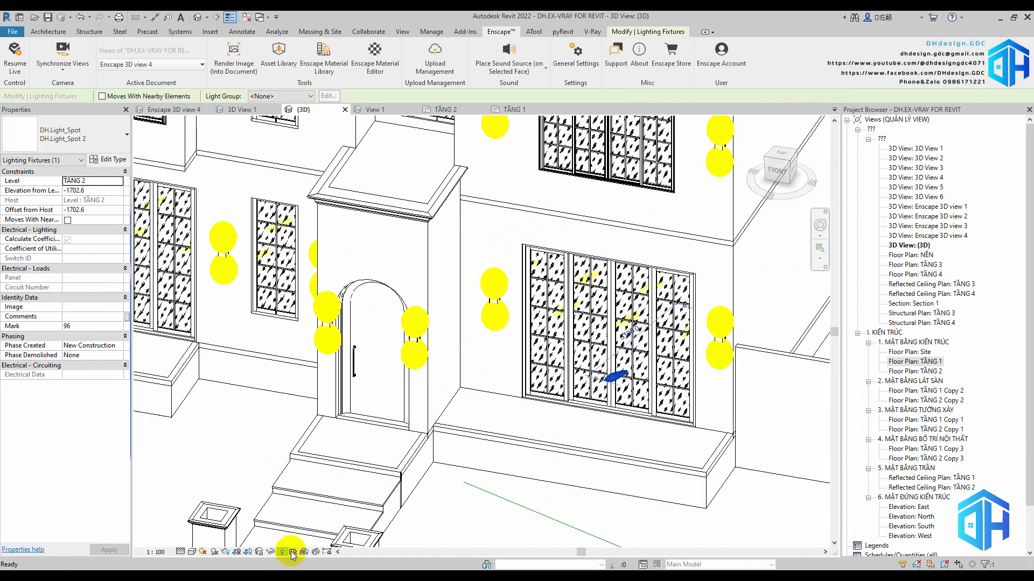
click(281, 551)
scroll(666, 429, down, 2)
click(779, 157)
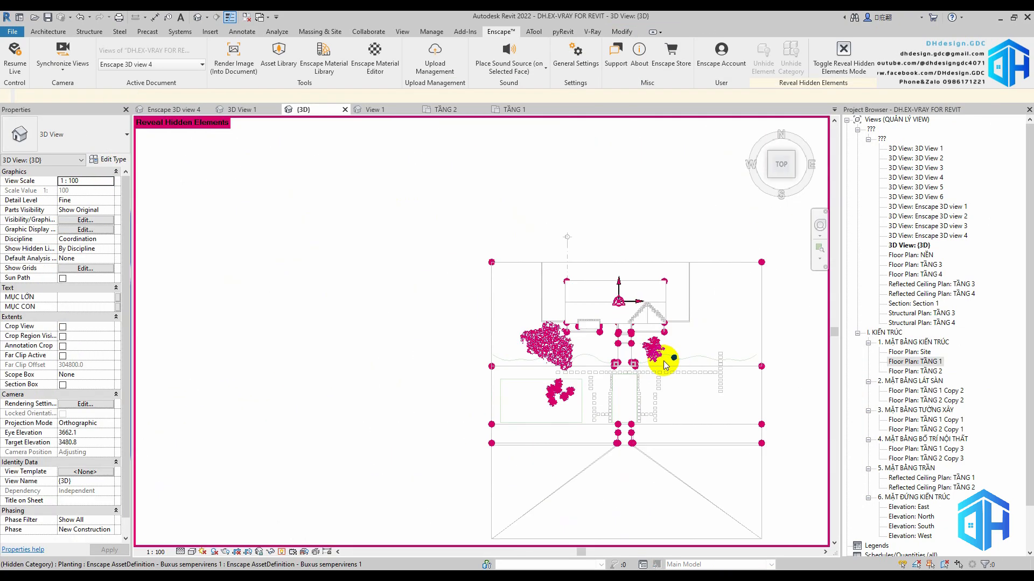
scroll(575, 325, up, 5)
click(242, 227)
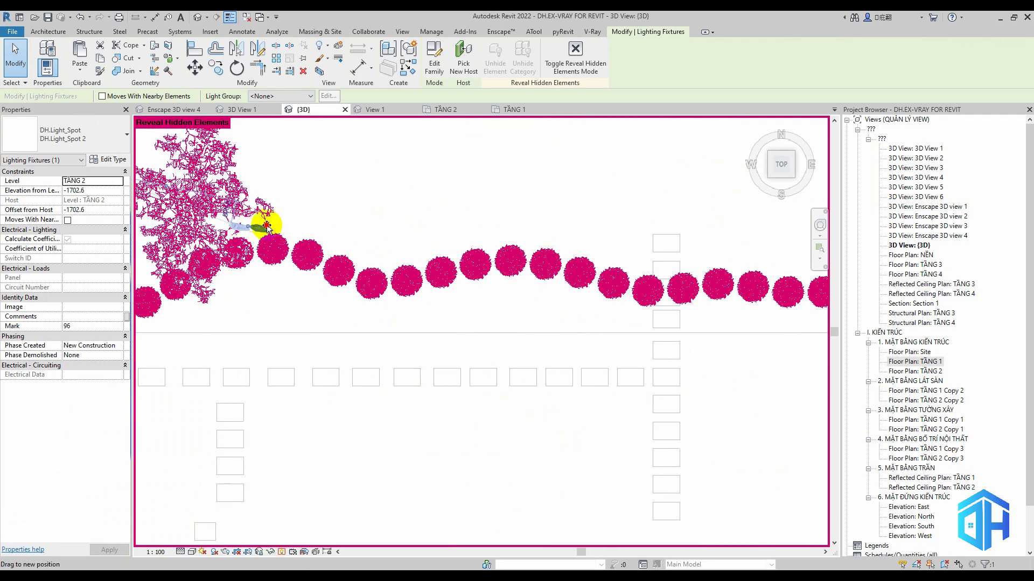
drag(267, 226, 272, 229)
Raise the spot light beside the tree in front view to an elevation of -1582.6 from TẦNG 2
scroll(340, 214, down, 2)
shift+middle_drag(345, 221, 352, 167)
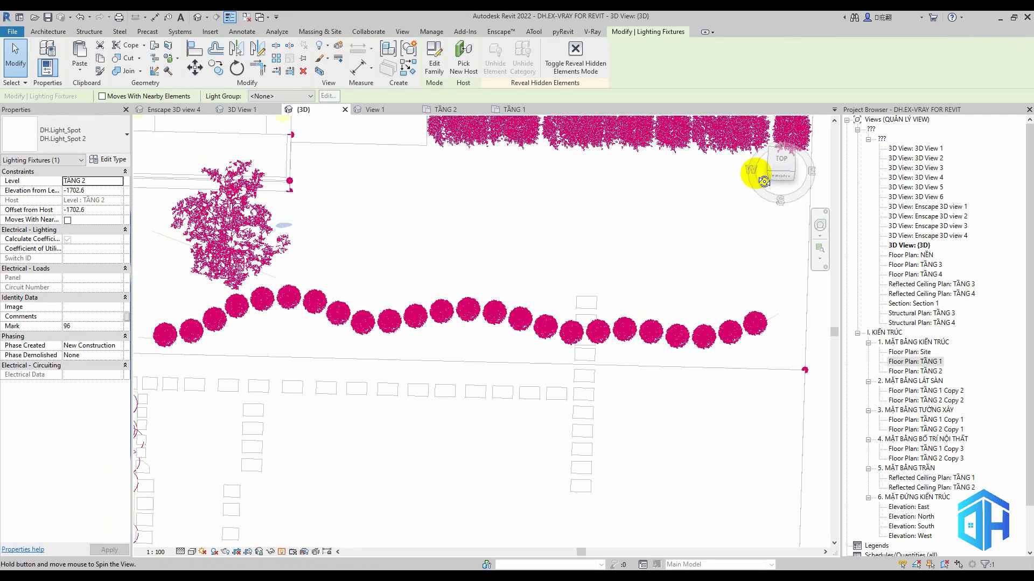
click(781, 175)
scroll(516, 242, up, 6)
scroll(518, 246, down, 6)
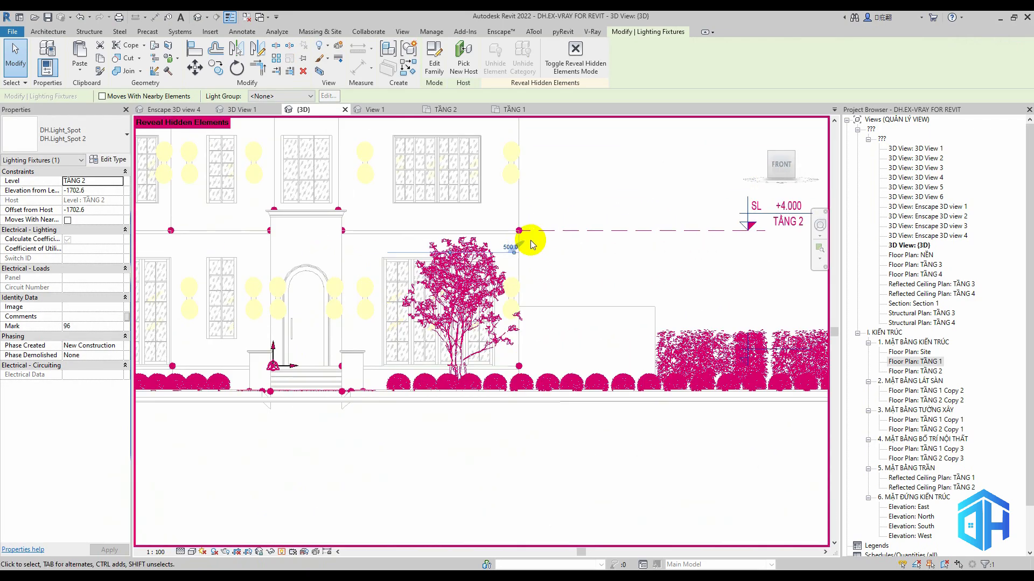
click(530, 246)
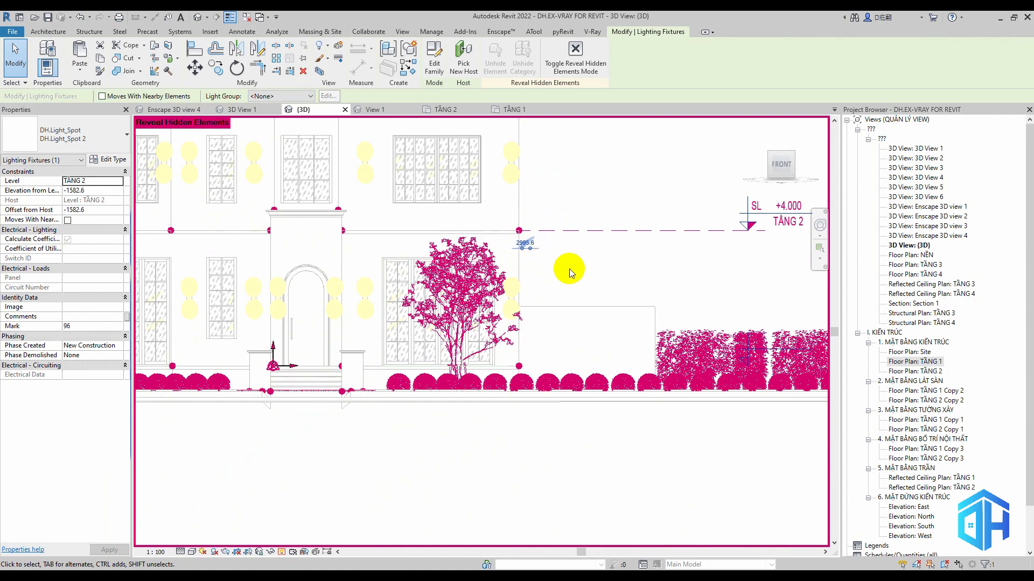
Copy the DH.Light_Spot 2 fixture about 900 mm toward the house in top view
shift+middle_drag(566, 265, 686, 328)
click(780, 156)
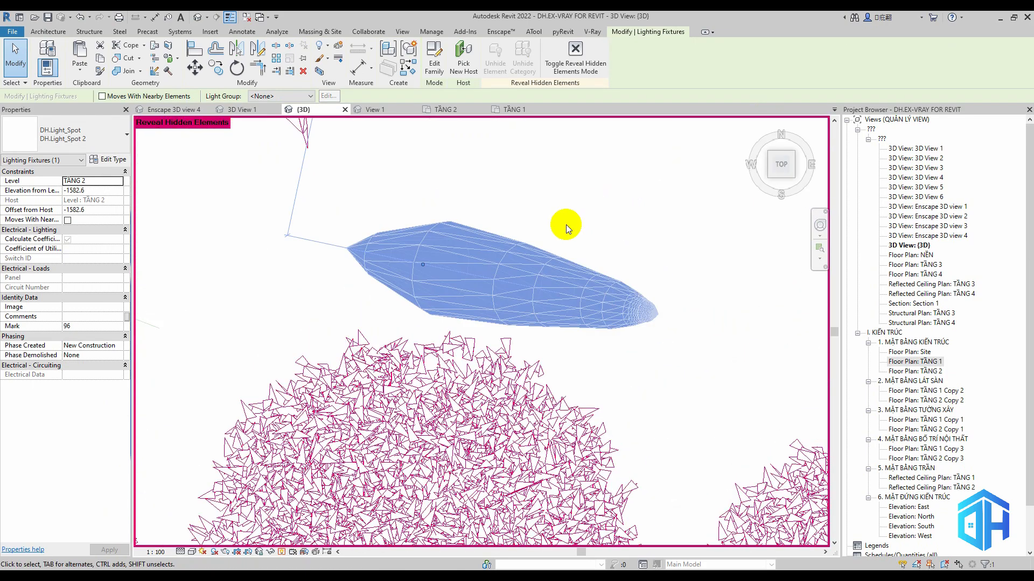
scroll(566, 253, down, 7)
ctrl+drag(566, 259, 585, 217)
shift+middle_drag(654, 252, 662, 182)
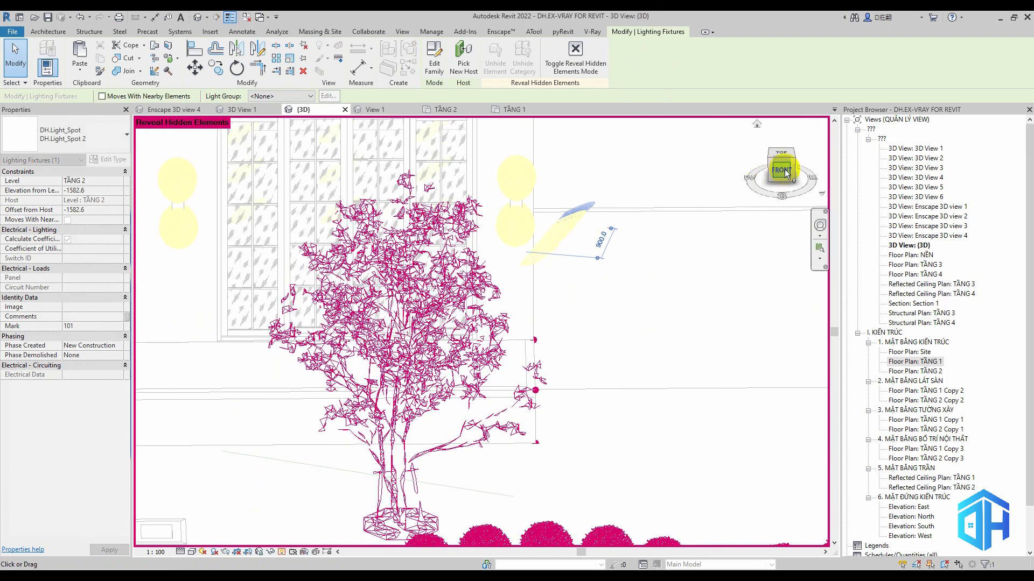
Copy the pair of spot lights downward in front view to form three rows beside the tree
click(783, 166)
scroll(575, 213, down, 4)
click(456, 233)
key(s)
key(a)
scroll(456, 233, down, 4)
ctrl+drag(460, 236, 457, 302)
click(572, 270)
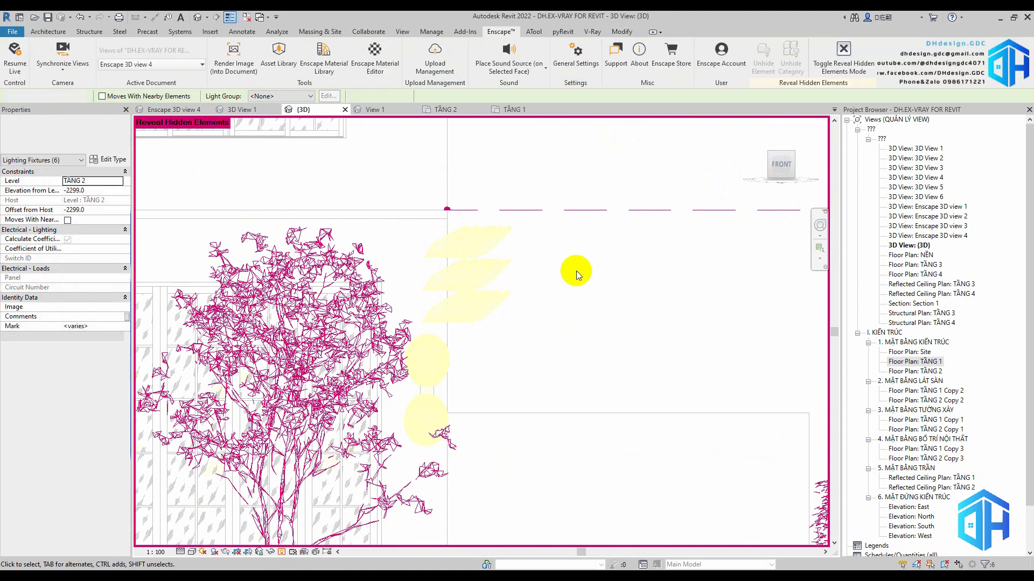
Leave the hidden-element display and update the Enscape scene with the copied spot lights, pausing live updates again
click(281, 552)
click(15, 58)
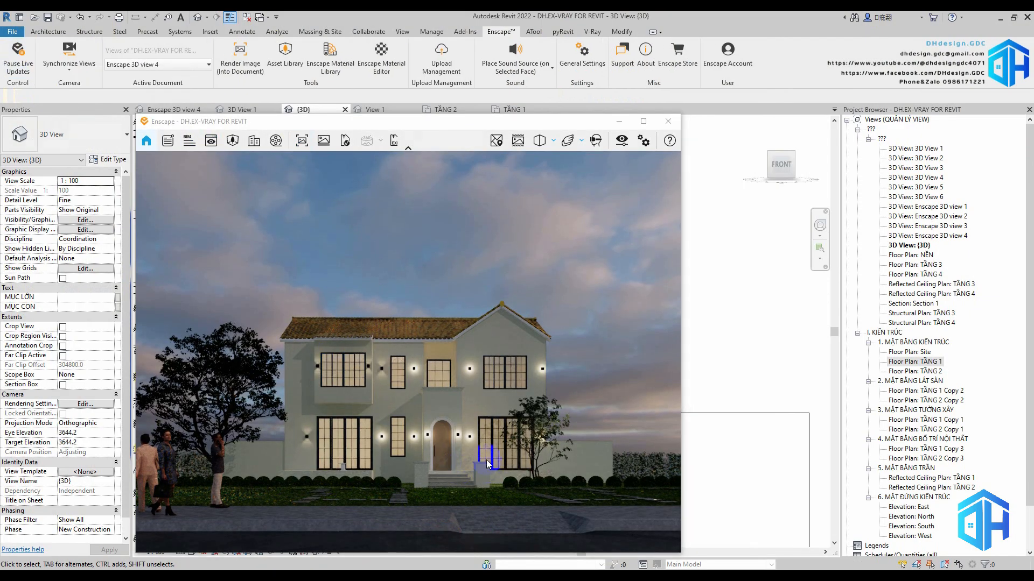
click(21, 64)
click(619, 122)
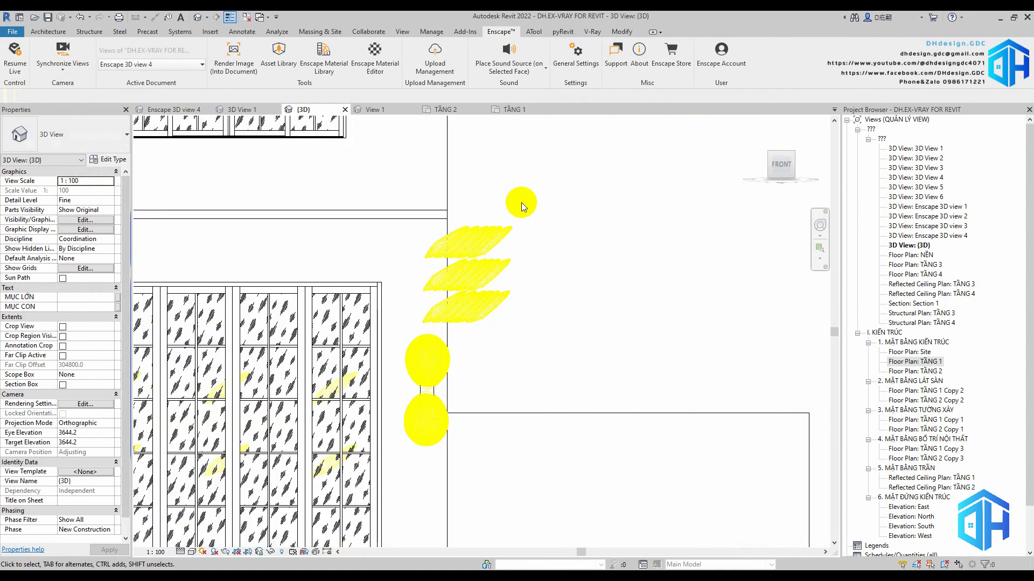
Open the TẦNG 1 floor plan at the front garden
click(514, 110)
click(259, 554)
scroll(423, 362, down, 3)
middle_drag(411, 369, 611, 358)
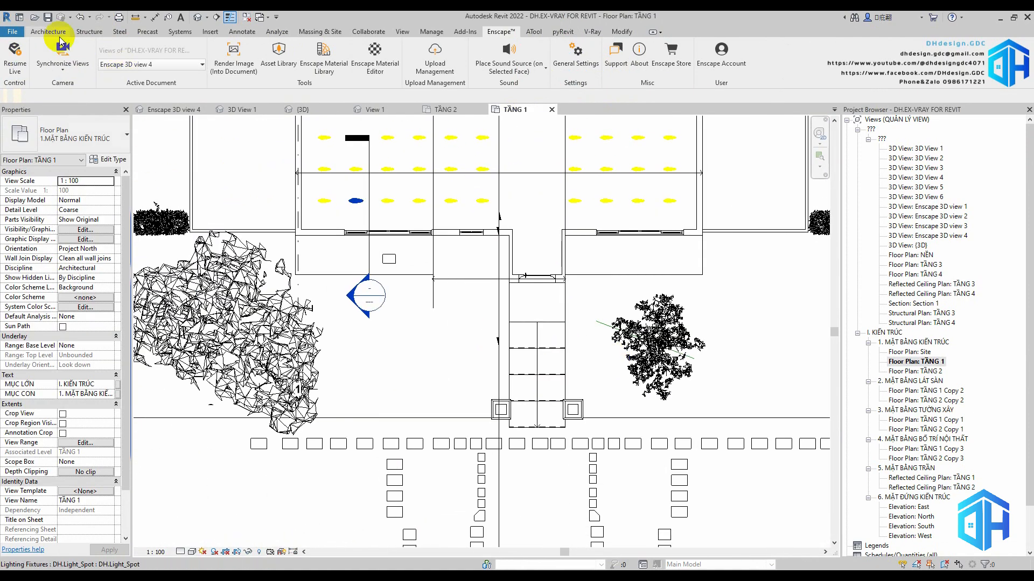
Load the DH.Light_Point family from the FAMILY NT folder as a component for placement
click(52, 33)
click(135, 55)
click(87, 137)
click(433, 55)
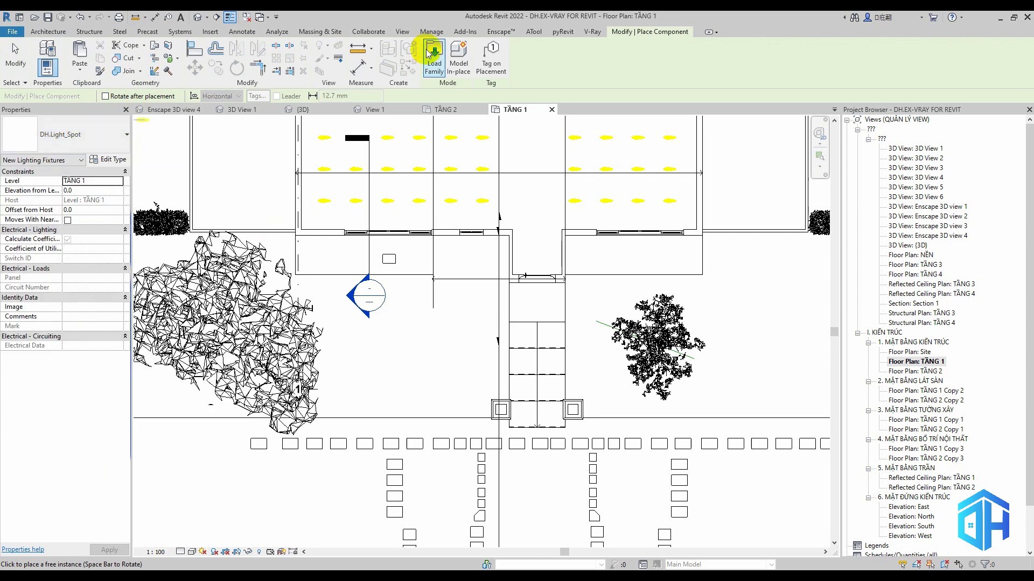
drag(397, 192, 404, 185)
click(265, 260)
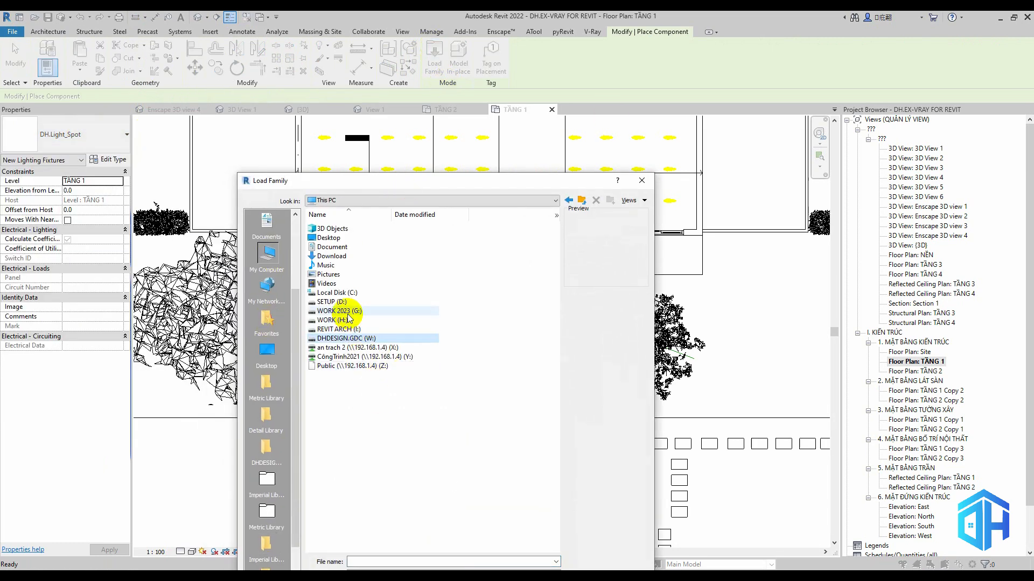
double_click(346, 311)
double_click(330, 240)
double_click(322, 338)
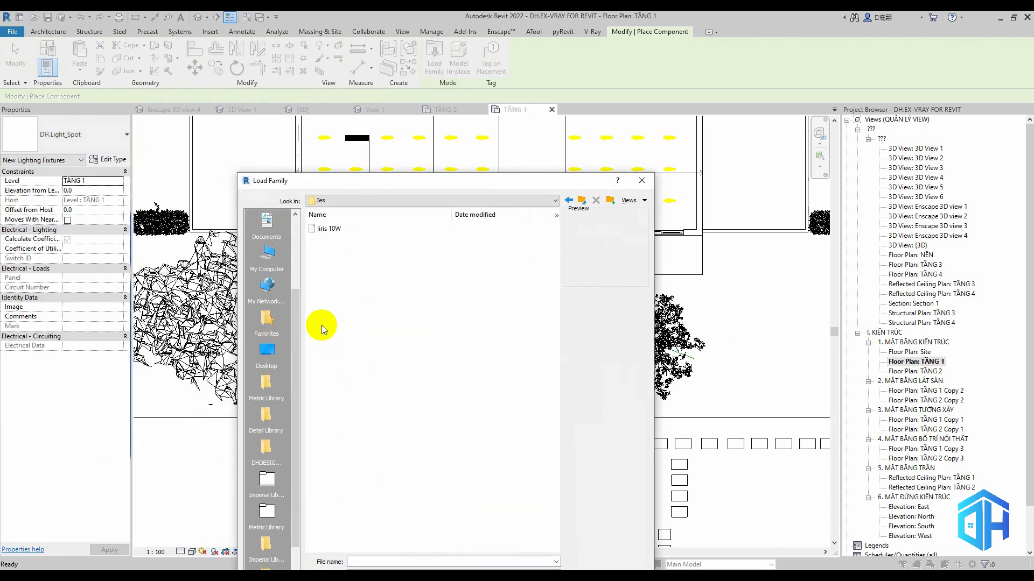
key(BackSpace)
double_click(332, 312)
click(338, 274)
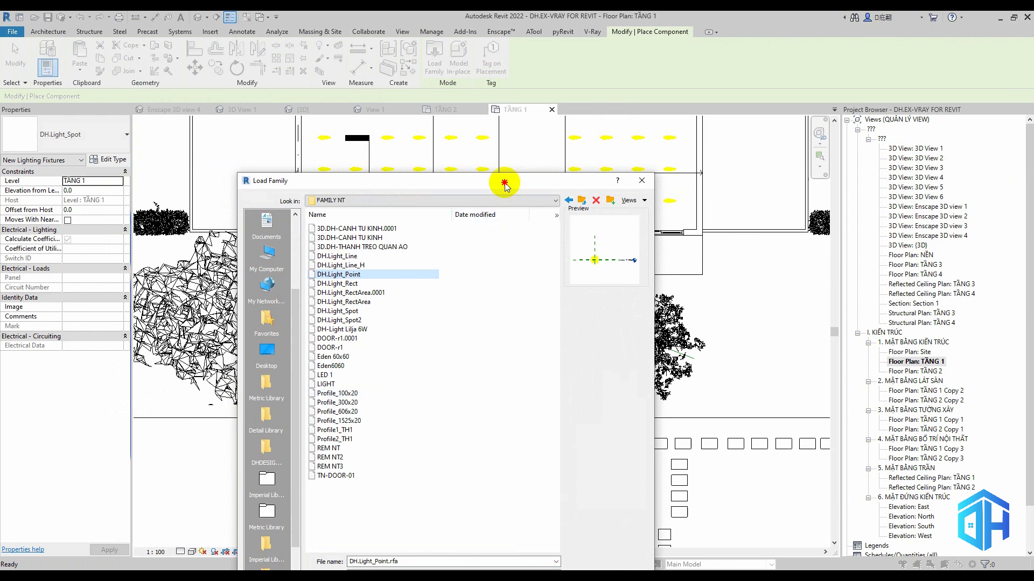
drag(504, 186, 517, 84)
click(588, 486)
Place a row of DH.Light_Point fixtures along the front lawn, from beside the small tree out to the side stepping stones
scroll(552, 353, up, 3)
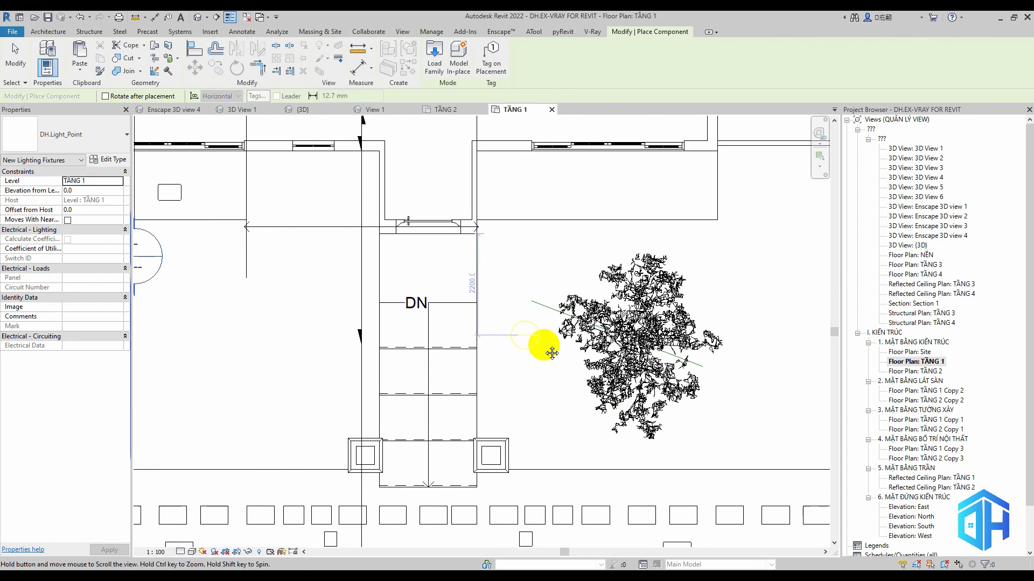
scroll(743, 353, down, 5)
click(633, 429)
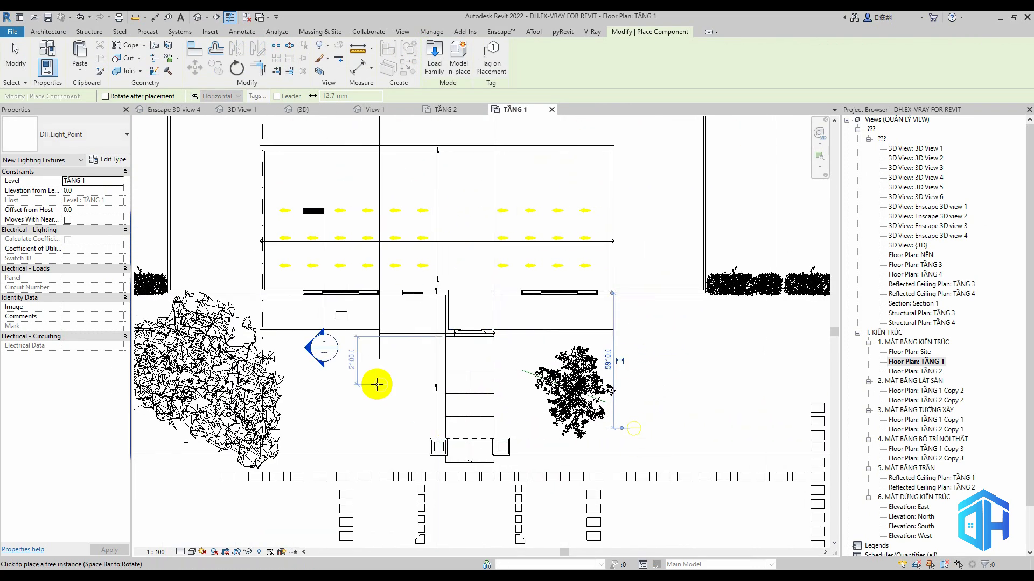
middle_drag(519, 477, 523, 456)
click(547, 410)
click(734, 408)
click(806, 410)
middle_drag(700, 380, 613, 410)
Place rows of DH.Light_Point fixtures just behind the hedges on both sides of the house
click(668, 282)
click(739, 282)
middle_drag(800, 282, 692, 295)
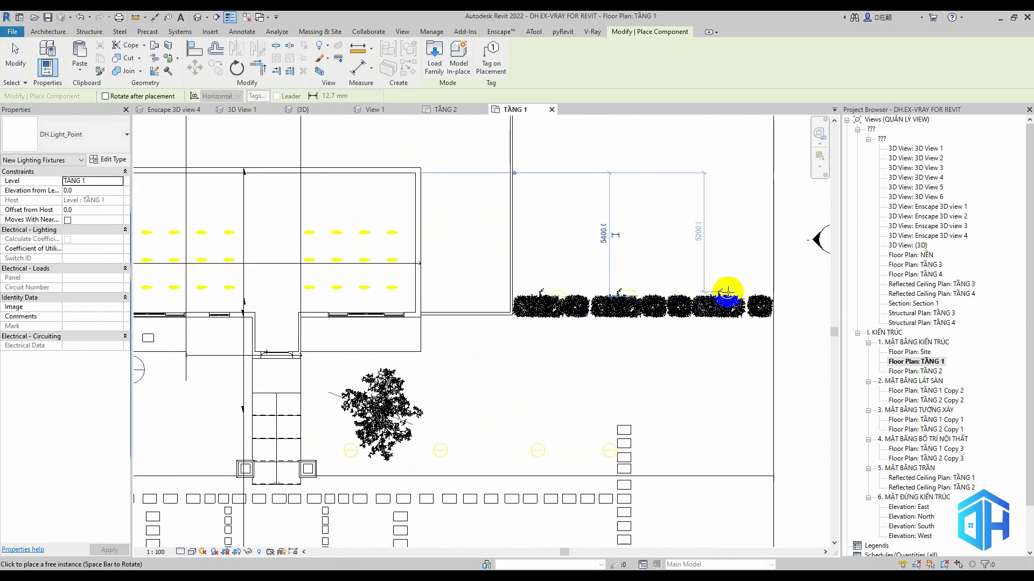
click(727, 294)
scroll(730, 294, down, 2)
middle_drag(388, 301, 537, 303)
click(352, 291)
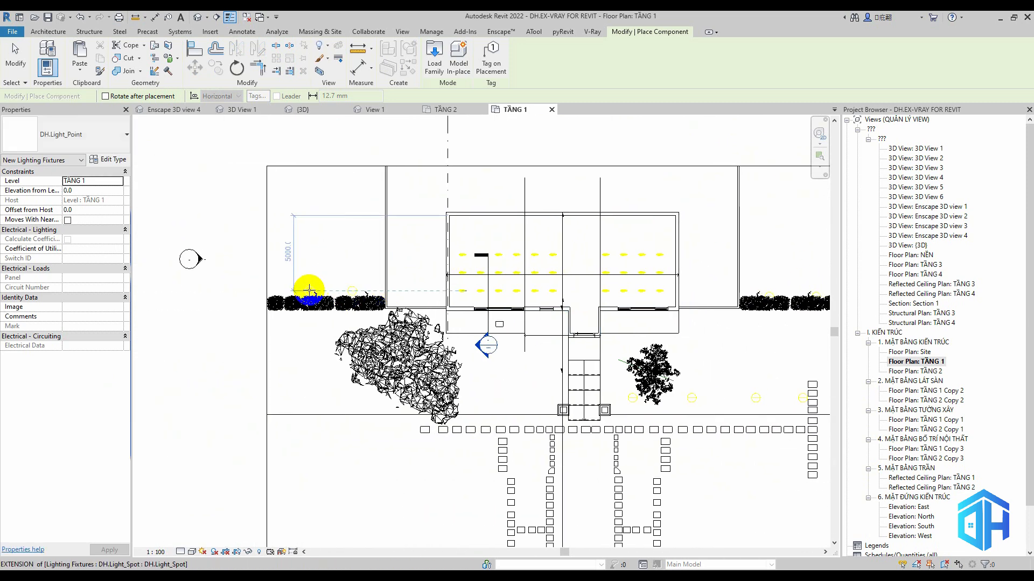
click(278, 291)
Place DH.Light_Point fixtures around the large tree and across the adjoining lawn, and update Enscape 3D view 4 with them
click(344, 381)
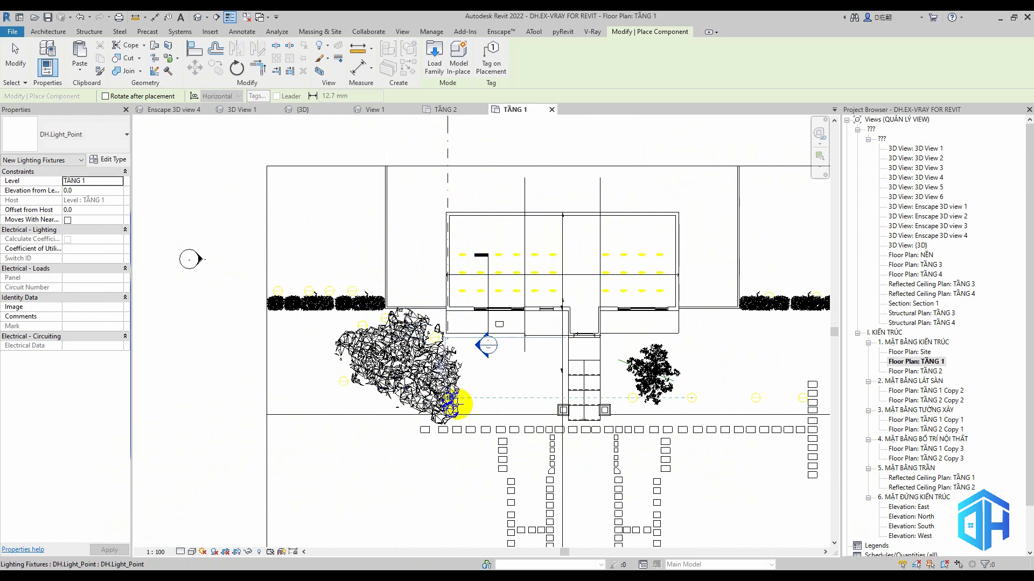
click(386, 403)
click(326, 394)
click(294, 397)
click(480, 400)
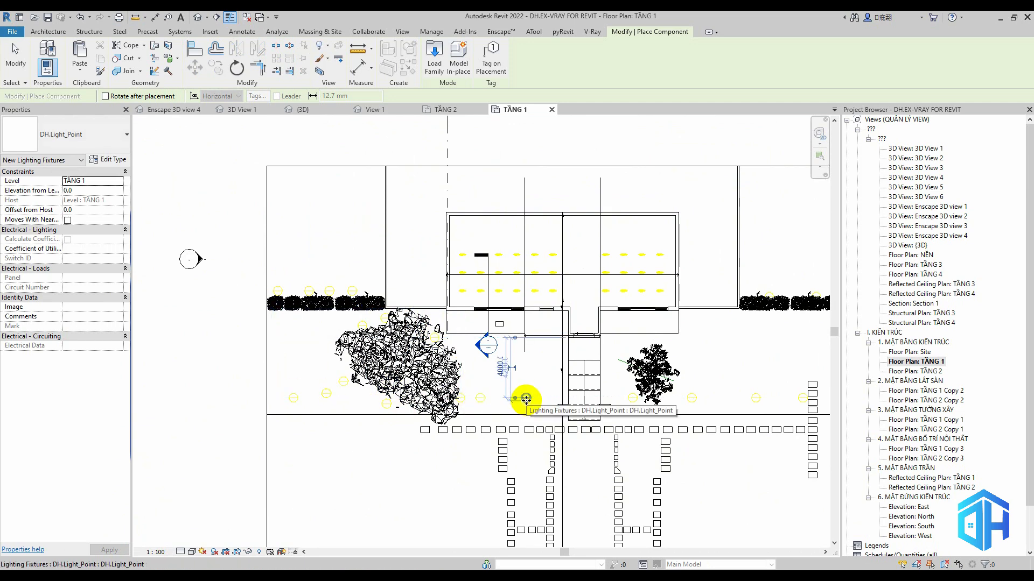
key(Escape)
click(167, 110)
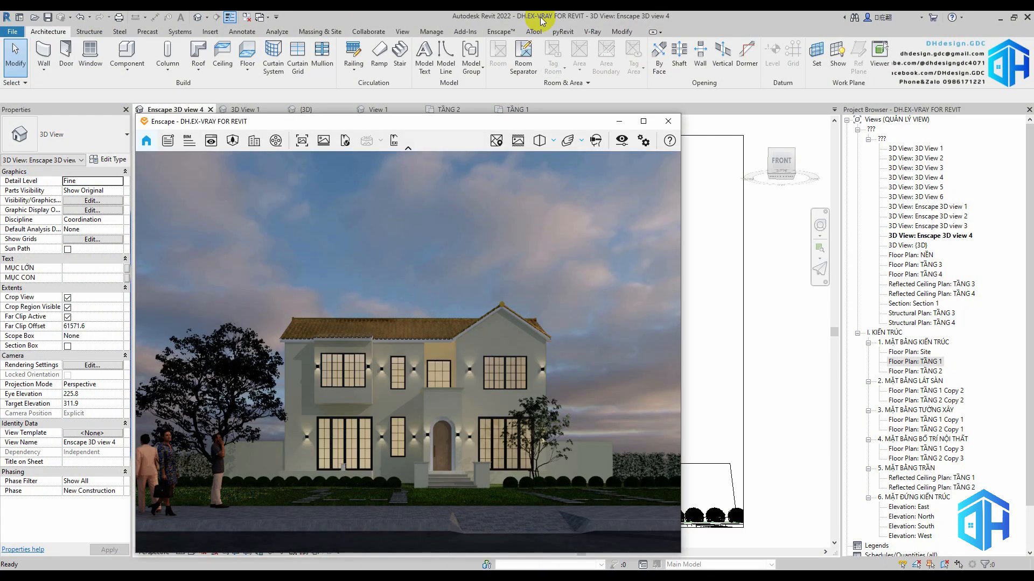
click(500, 31)
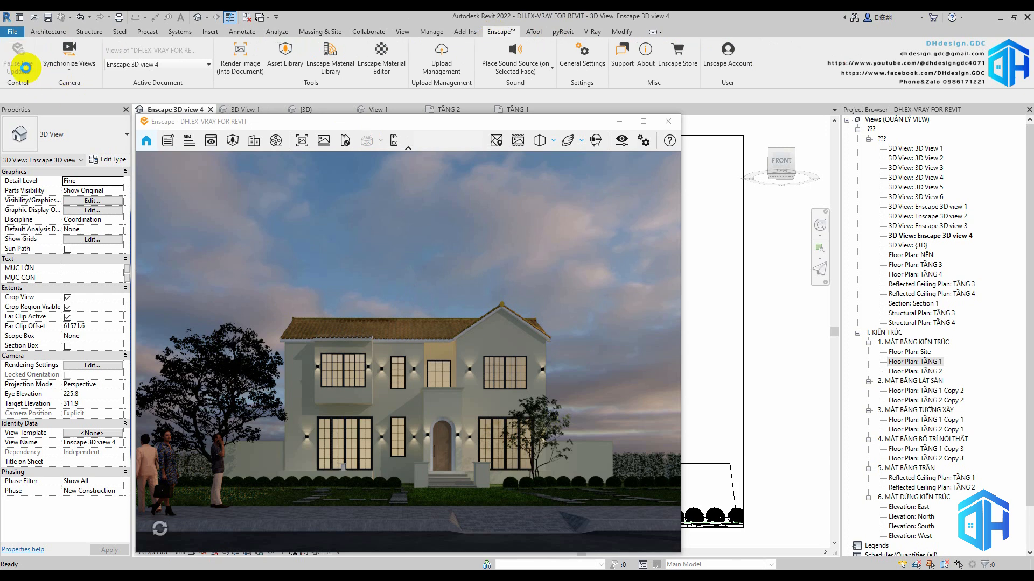
Edit the initial intensity of the DH.Light_Point type, using luminous intensity as the defining quantity
click(513, 110)
click(753, 409)
click(110, 160)
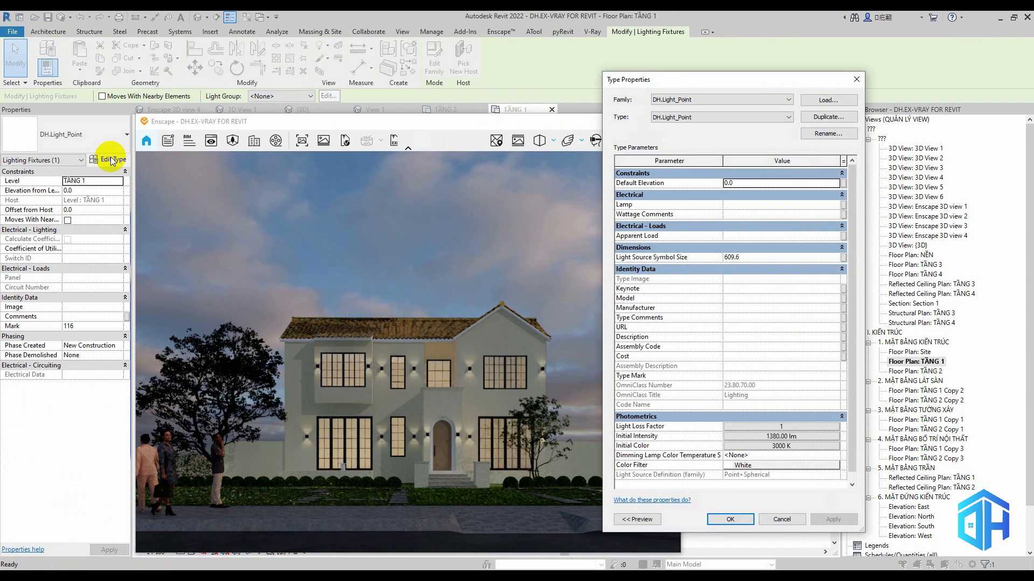
click(776, 438)
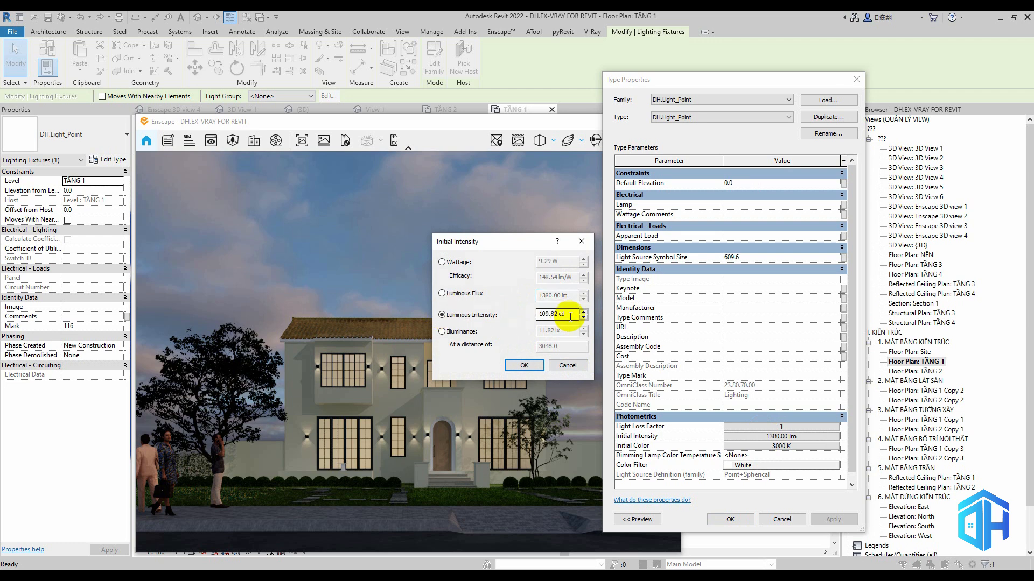
click(533, 367)
click(730, 522)
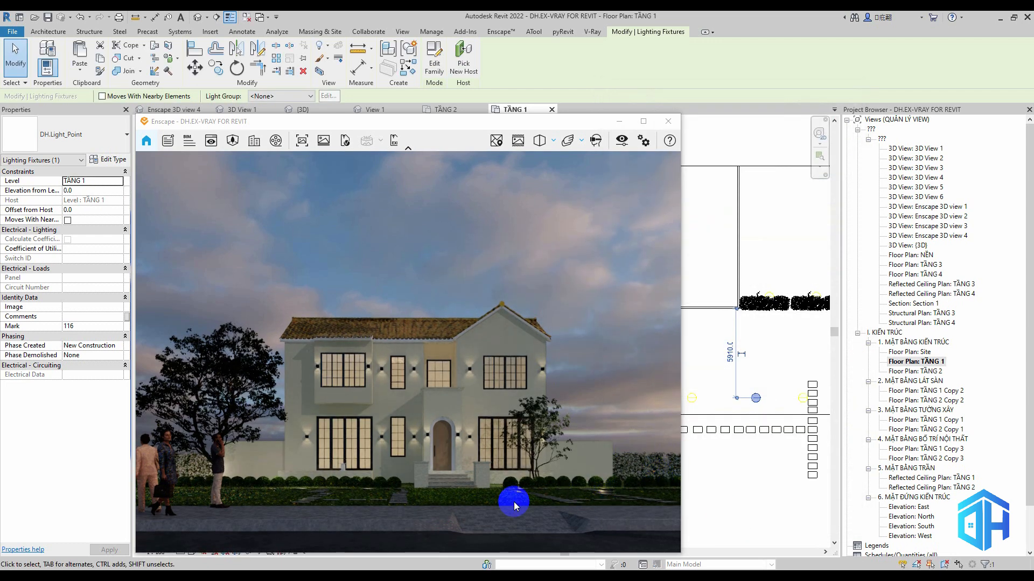
Set the offset from host of all DH.Light_Point instances to 200 and pause Enscape live updates
key(s)
key(a)
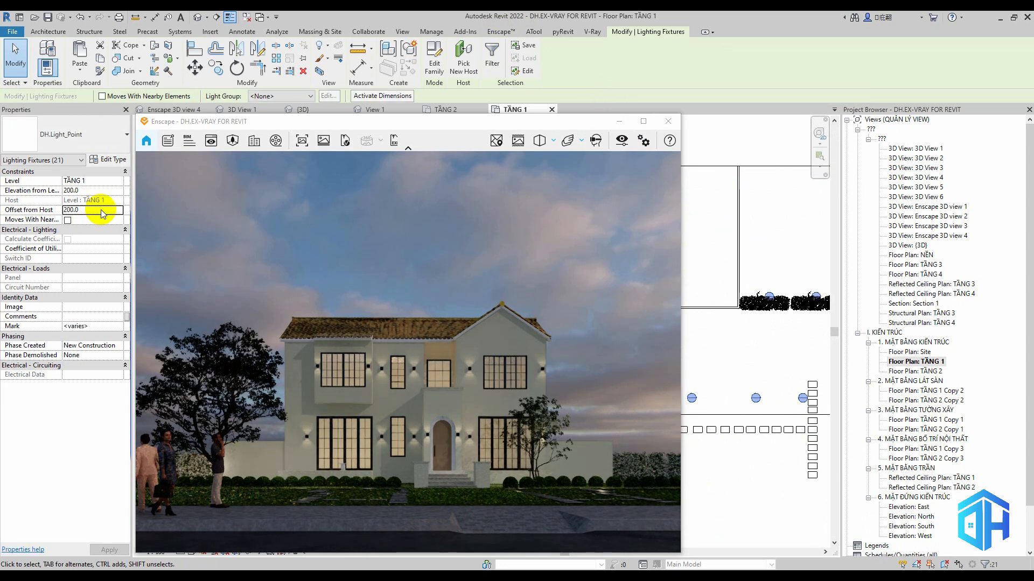
click(715, 330)
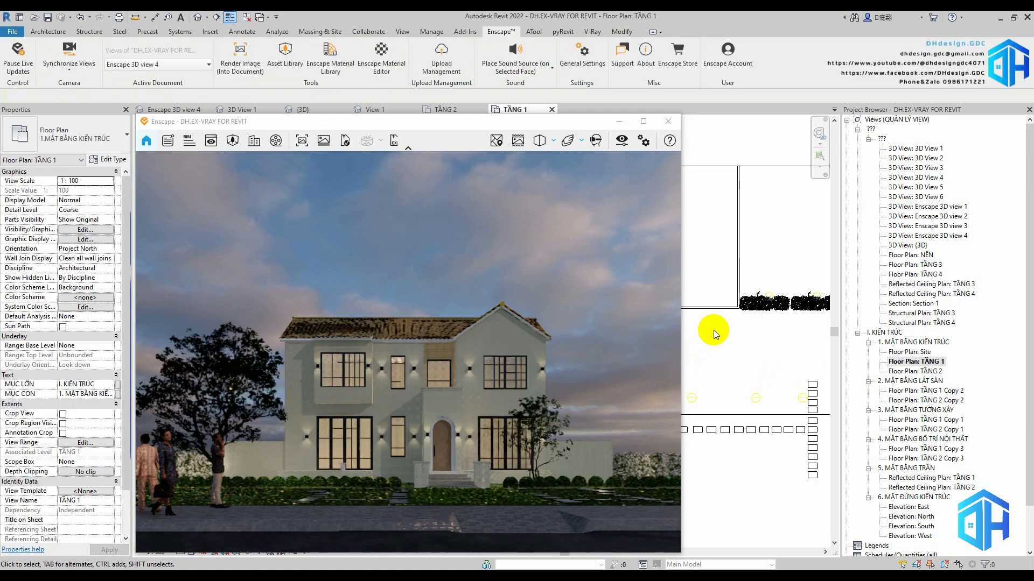
click(19, 59)
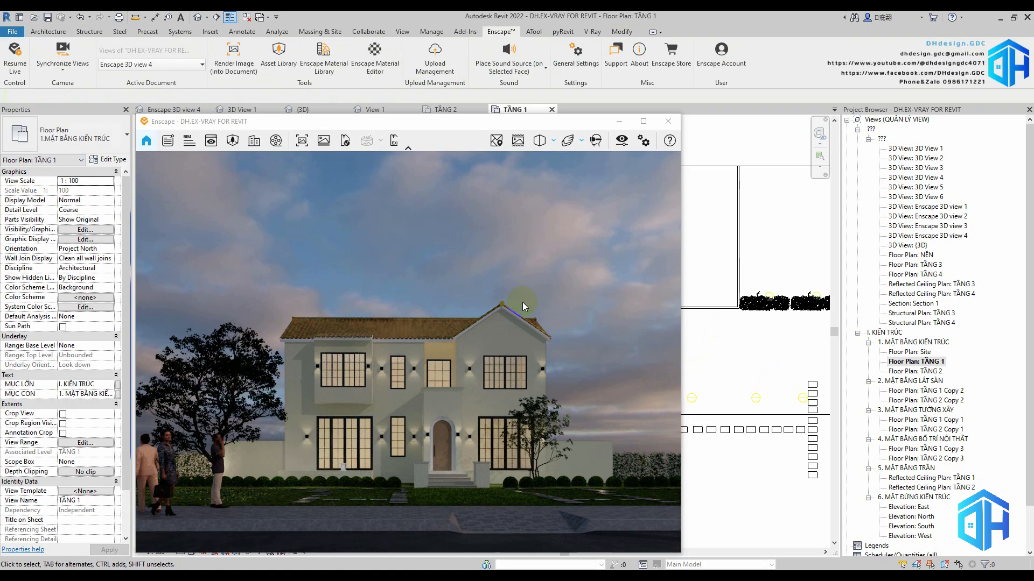
Lower the Enscape skybox's normalized average brightness to 650 Lux
click(622, 141)
drag(399, 131, 835, 118)
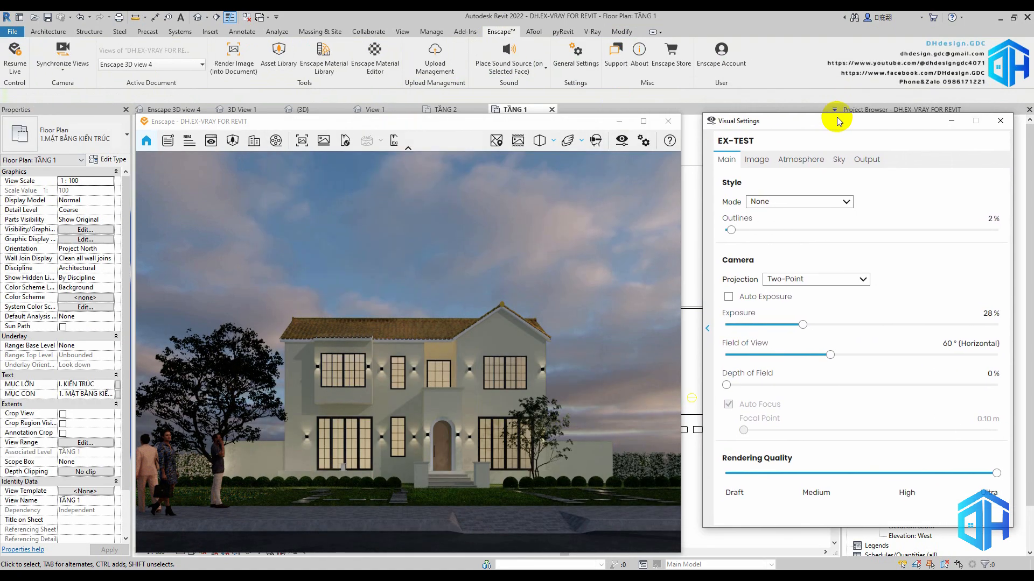
click(799, 160)
click(838, 159)
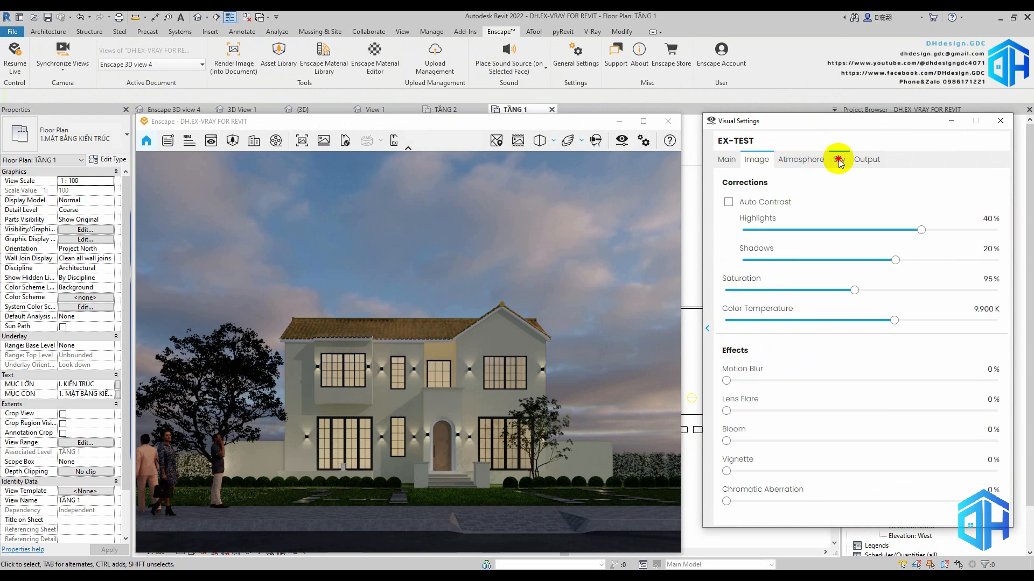
drag(908, 337, 895, 337)
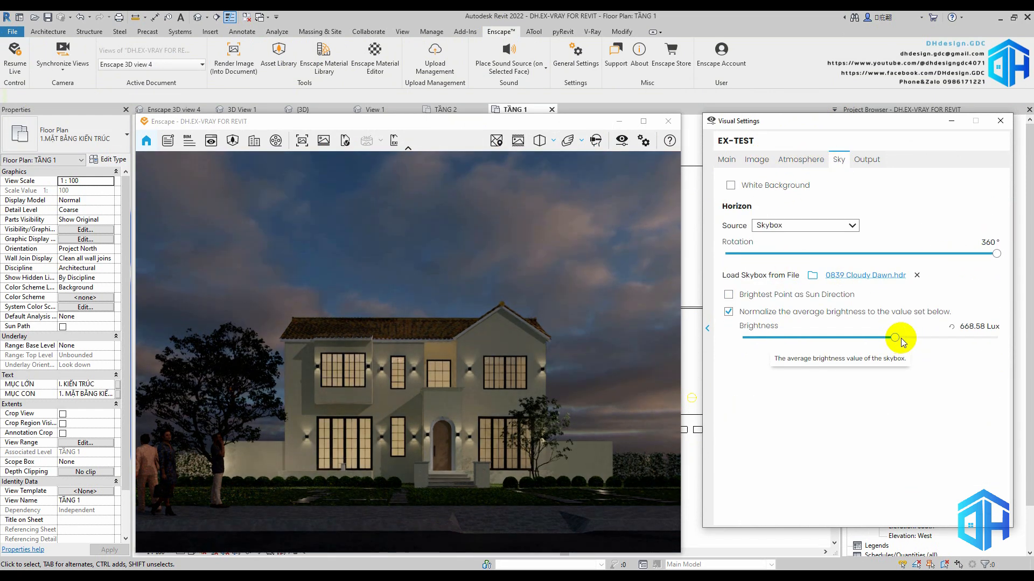
double_click(967, 327)
text(650)
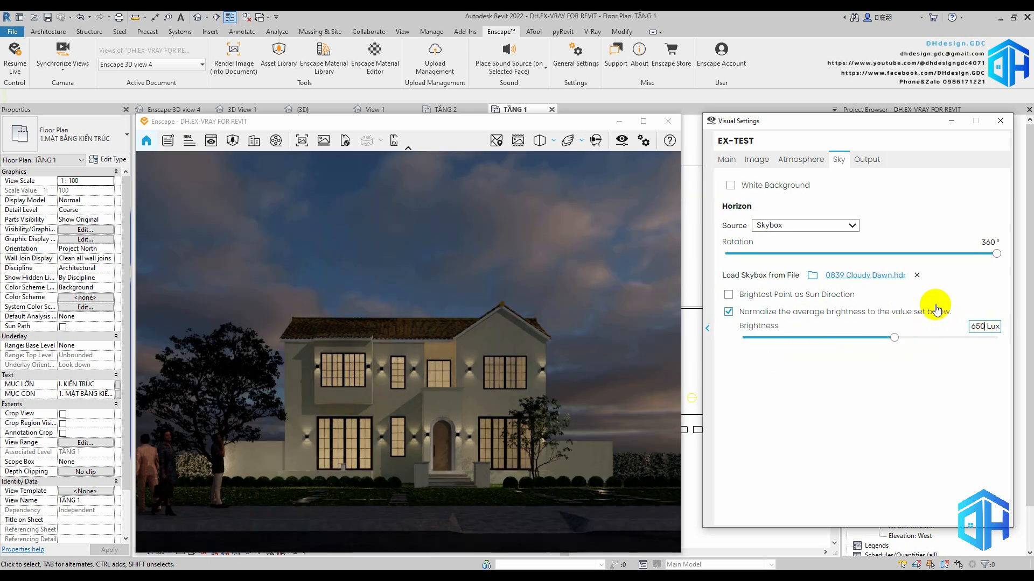
Set the Enscape shadows correction to -3% and the camera exposure to 33%
click(752, 160)
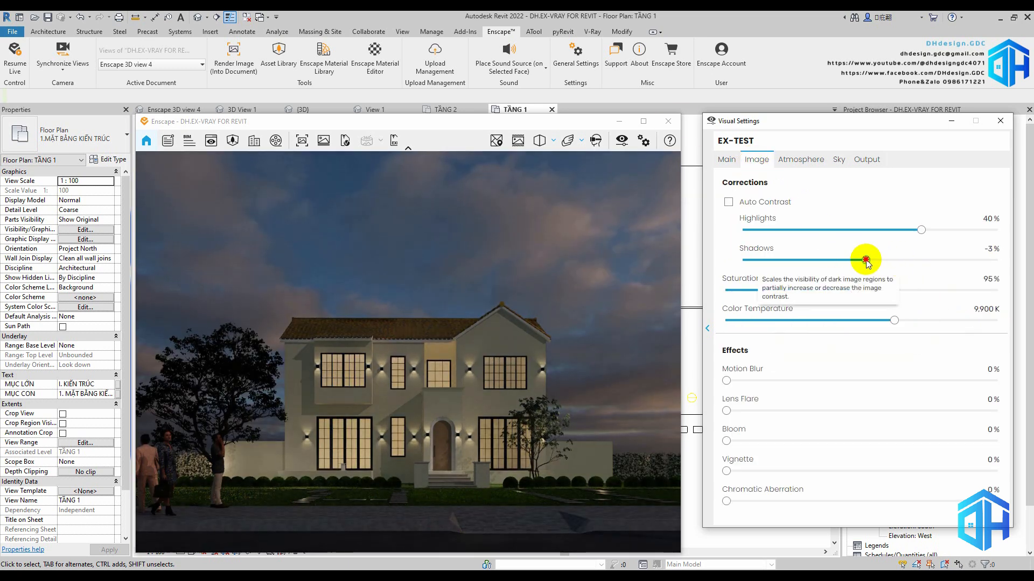
click(1000, 122)
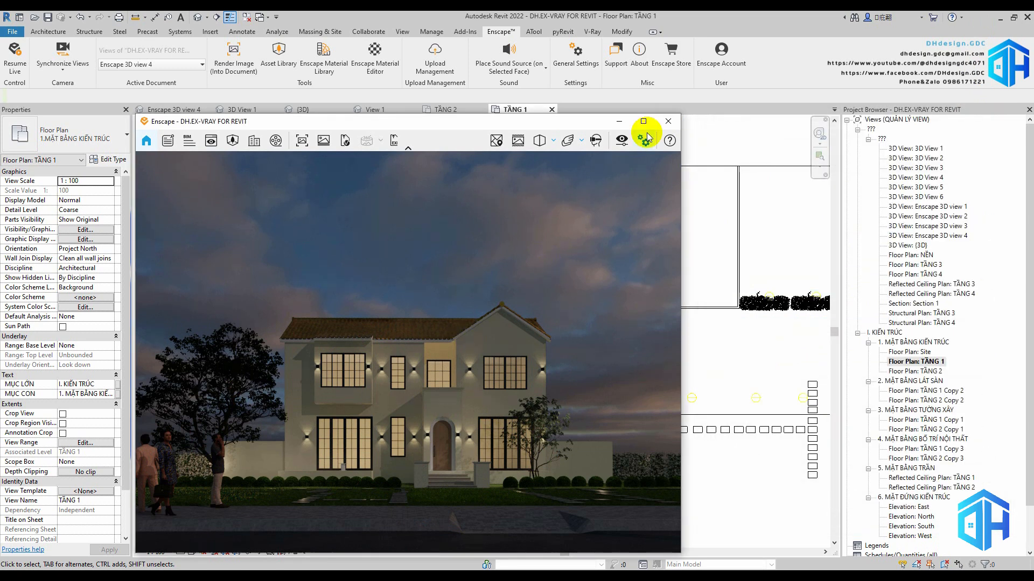
click(622, 141)
drag(392, 131, 755, 125)
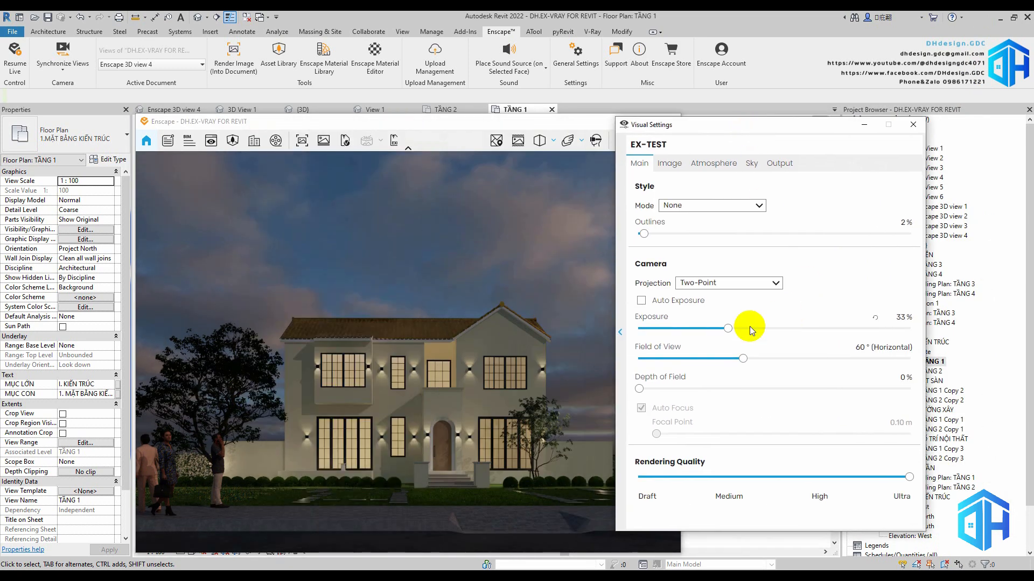
drag(715, 328, 732, 329)
Lower the Enscape image's color temperature for a warmer evening tone
click(668, 163)
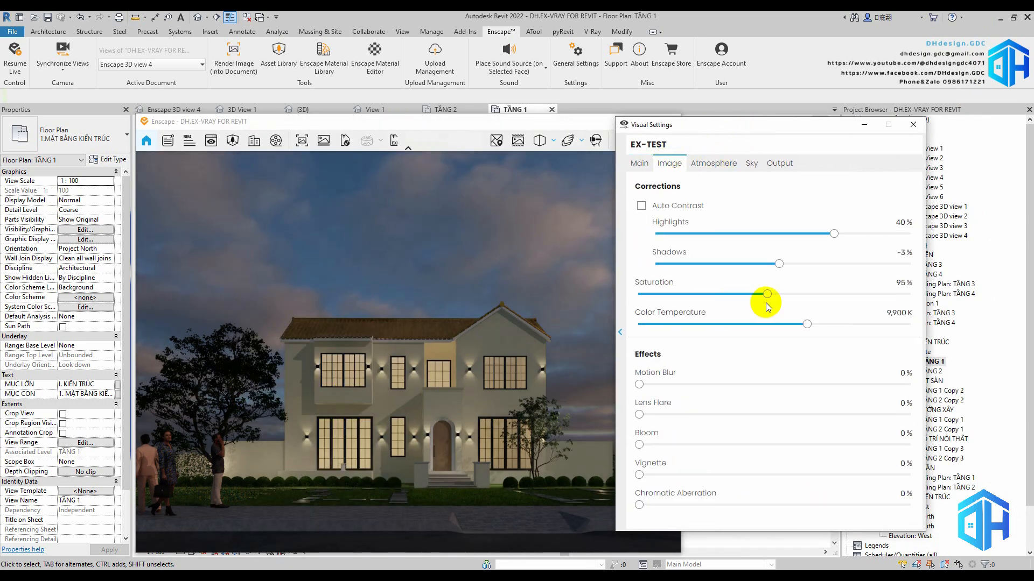
mouse_move(688, 327)
mouse_down()
mouse_move(647, 329)
mouse_move(669, 326)
mouse_up()
click(912, 124)
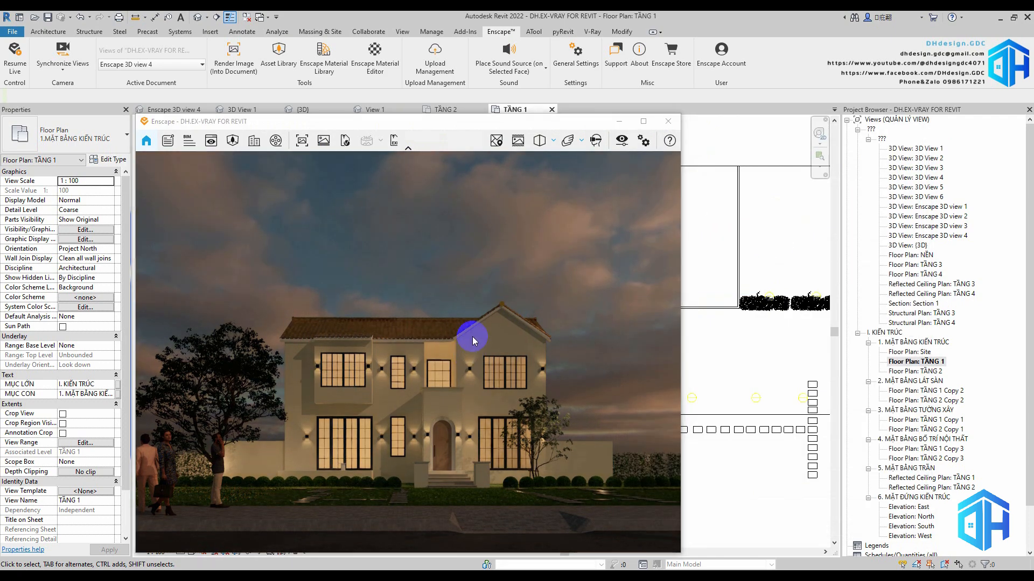
Export the Enscape view as an image and open the new render from the TEST folder
key(shift+F11)
click(560, 403)
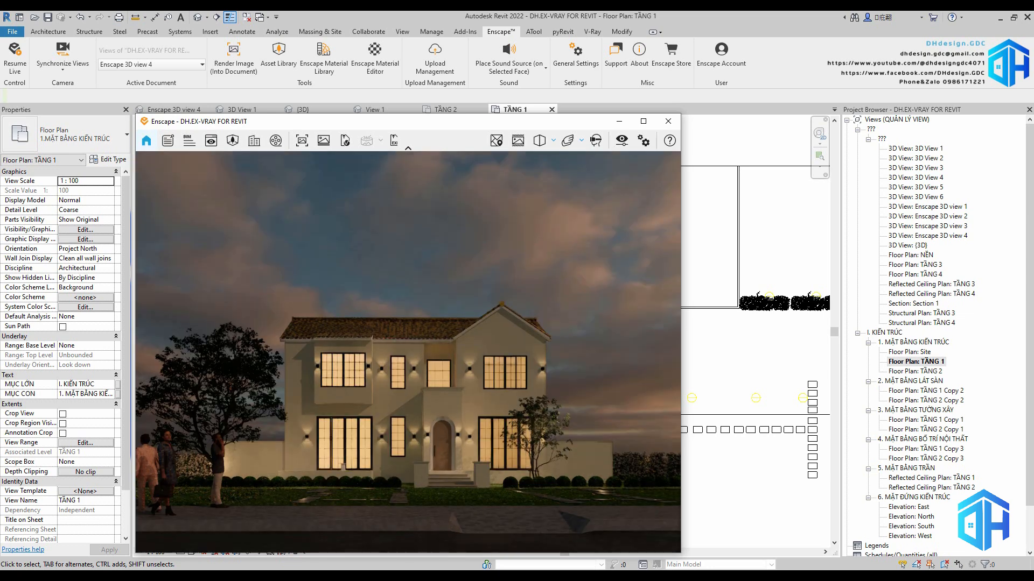
click(355, 575)
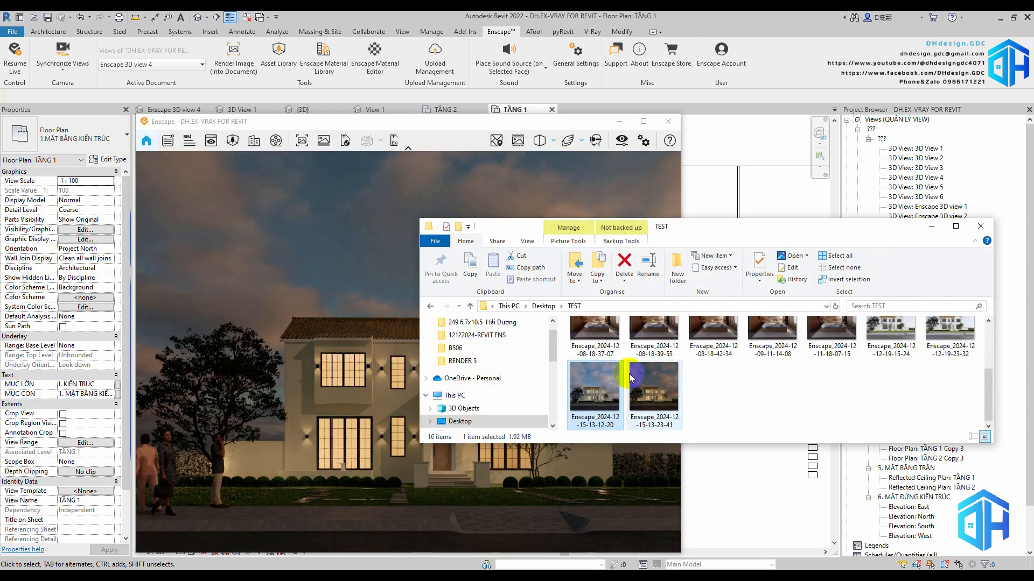
double_click(663, 396)
Examine the new render's facade, garden and tree lighting up close and compare it with the previous render
scroll(584, 423, up, 5)
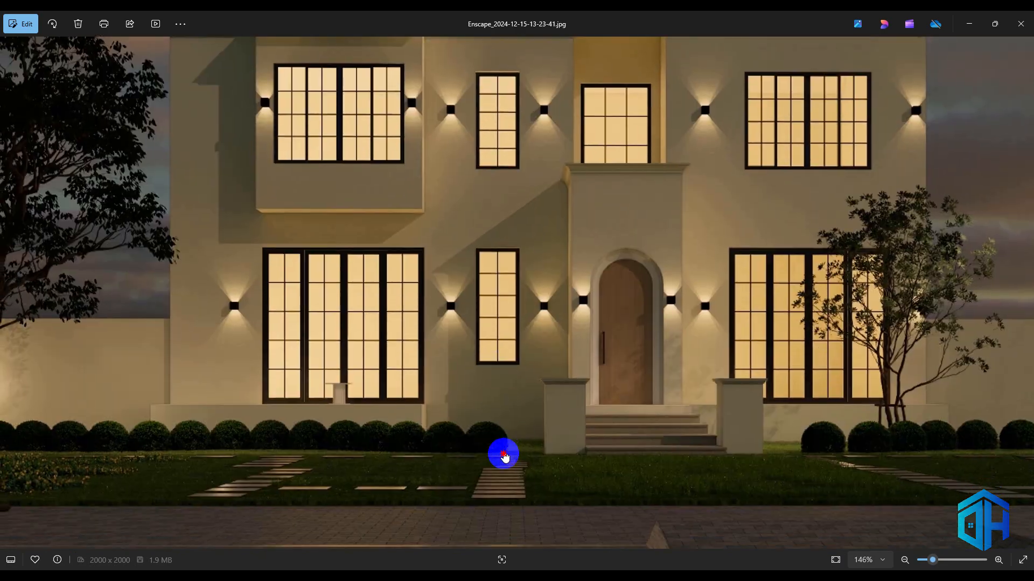
scroll(591, 422, down, 4)
scroll(796, 281, up, 5)
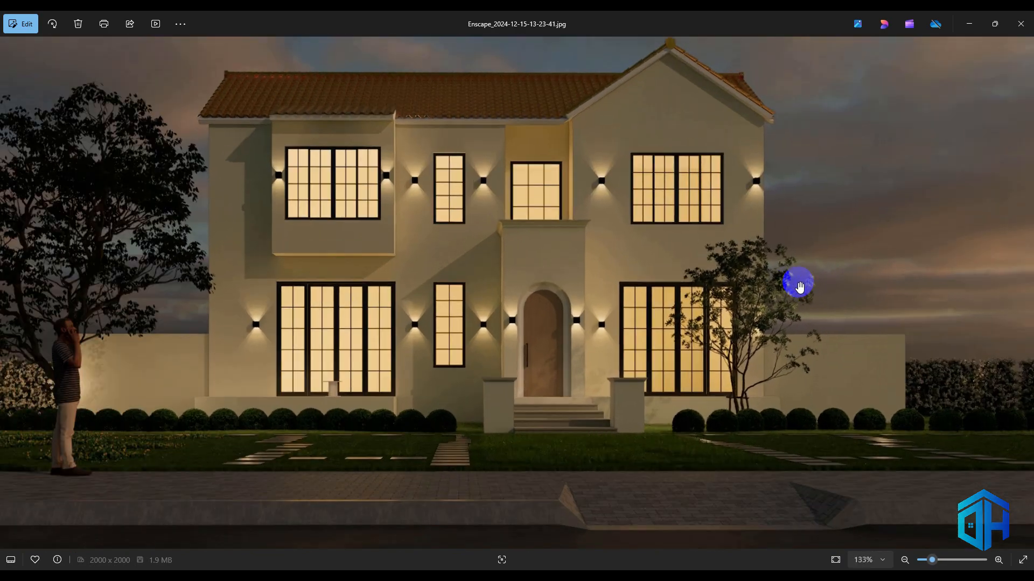
scroll(845, 285, down, 4)
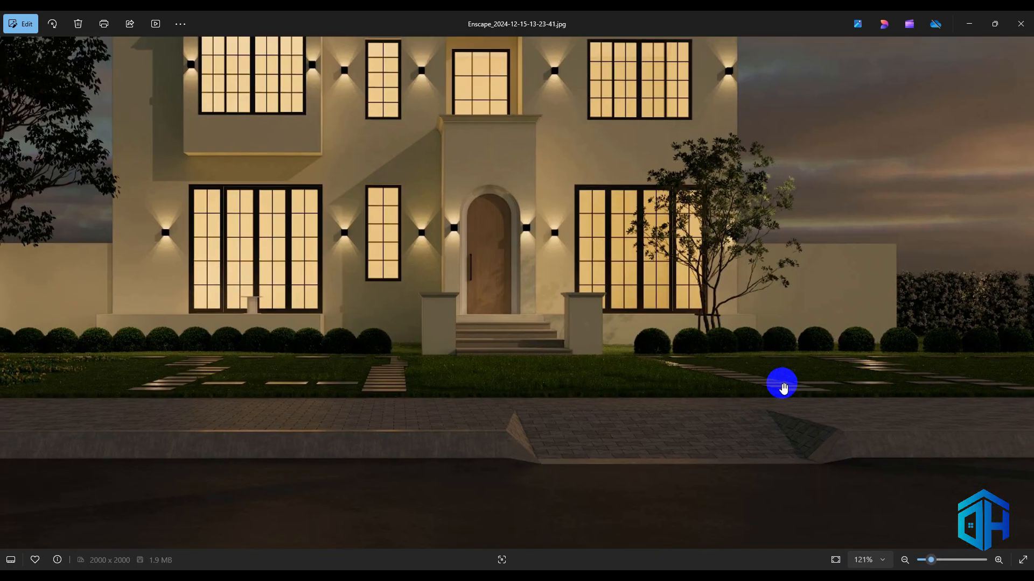
scroll(784, 389, down, 1)
drag(240, 394, 434, 348)
scroll(457, 384, down, 8)
key(Left)
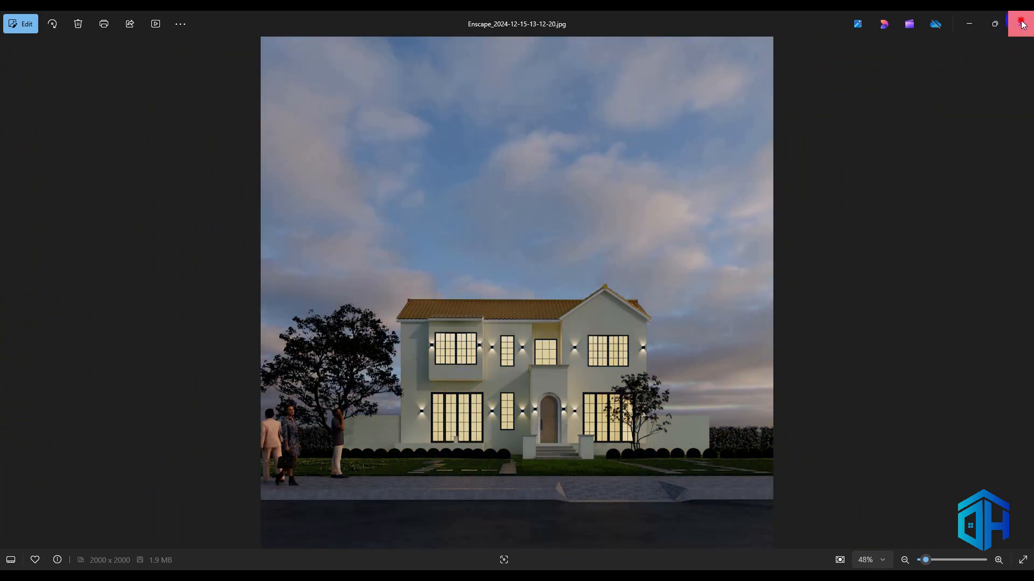
click(1021, 24)
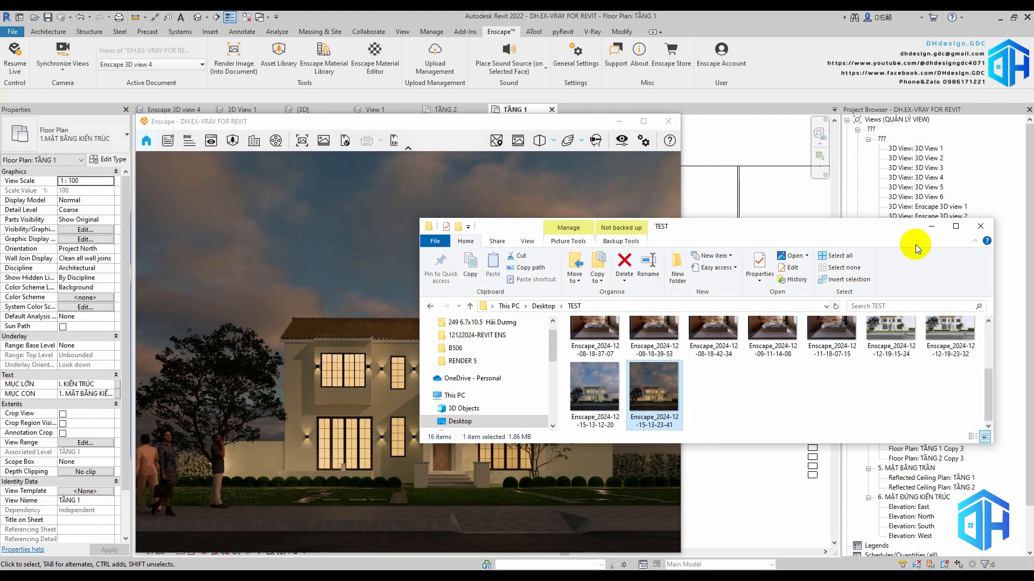
Get the TEST folder window out of the way and bring up the sky options in the Enscape visual settings
click(913, 233)
click(595, 140)
drag(503, 135, 856, 120)
click(814, 159)
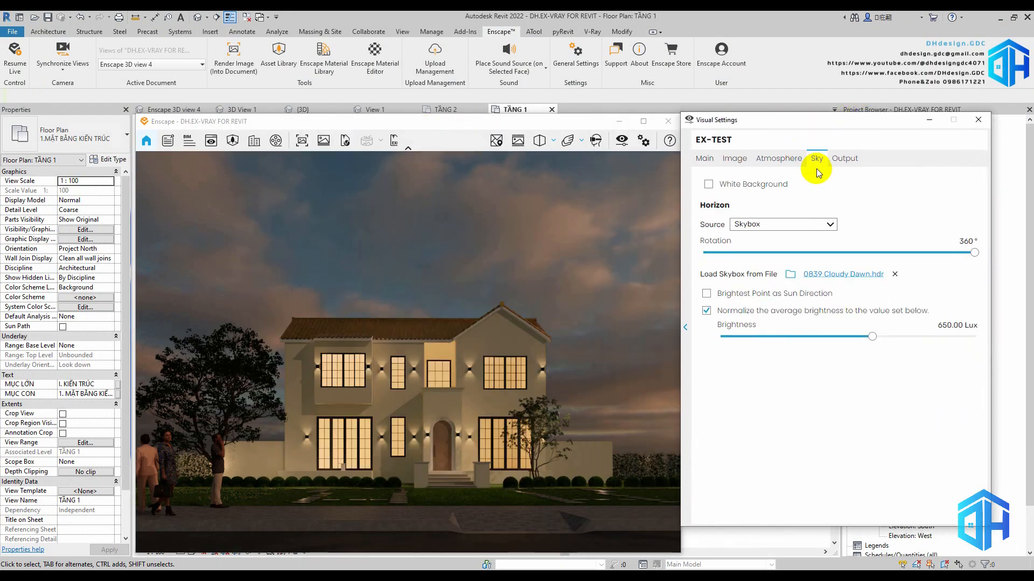
Browse for a skybox file in the inner Peter Guthrie SKY HDRi Collection folder under 1.DH.LIBRARIES, 9.HDRI on drive W
click(722, 273)
scroll(567, 279, down, 3)
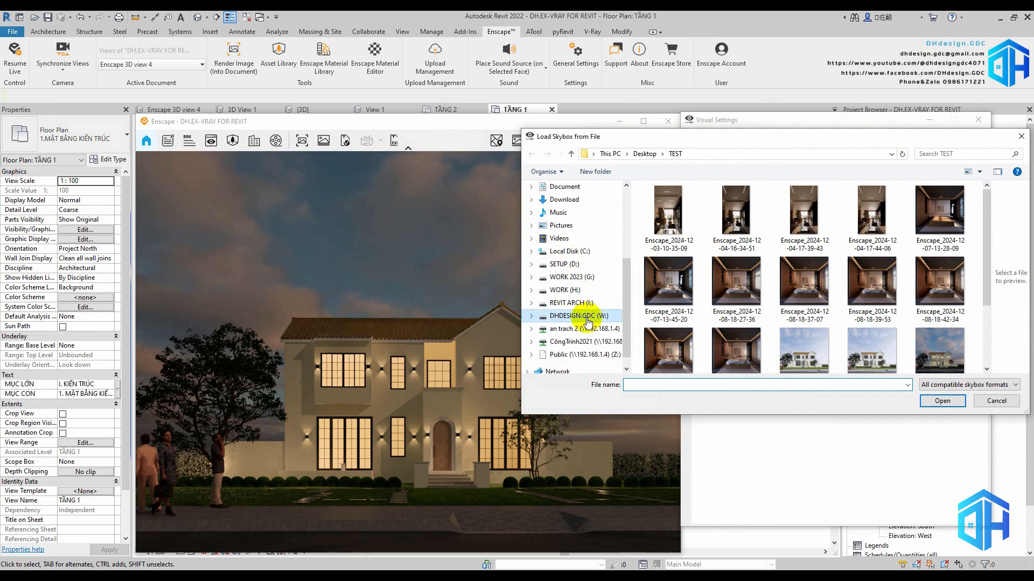
click(587, 317)
double_click(685, 204)
double_click(676, 293)
double_click(694, 236)
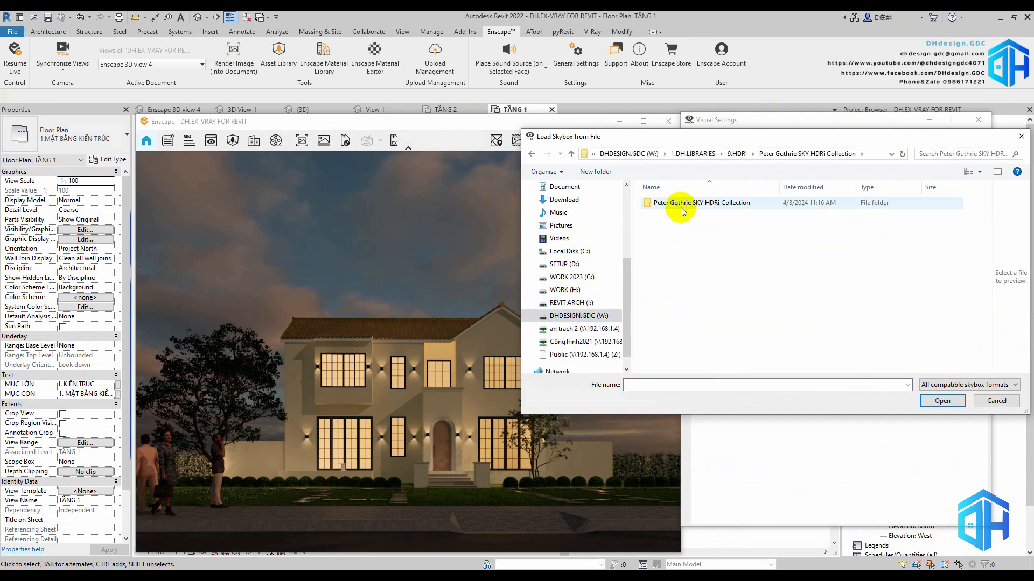
double_click(671, 204)
Try to load hdrsky0005_Sunset_1710_15k from the 1710 Sunset folder as the skybox
scroll(904, 269, down, 2)
drag(884, 143, 864, 114)
scroll(770, 270, down, 6)
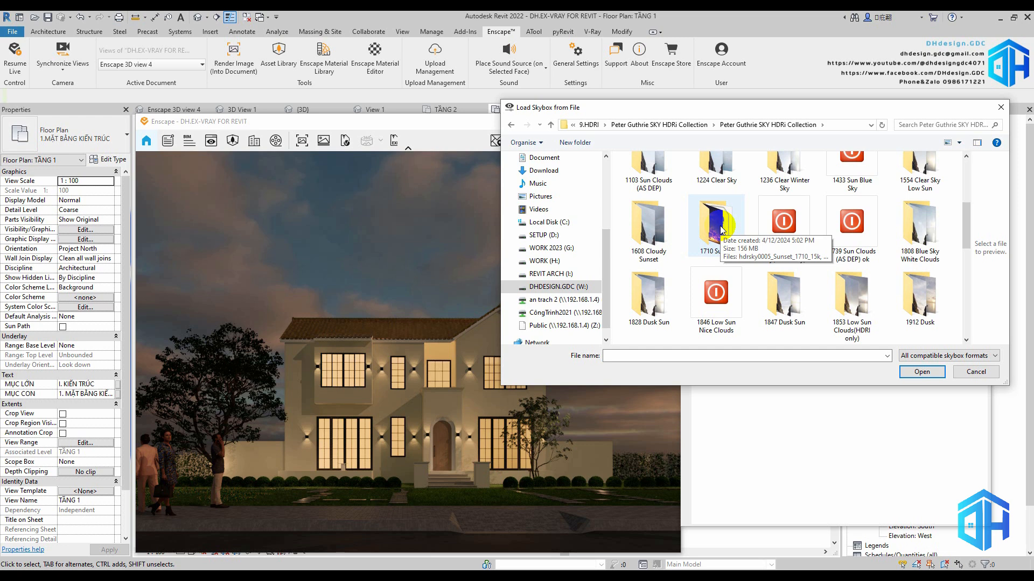
click(721, 230)
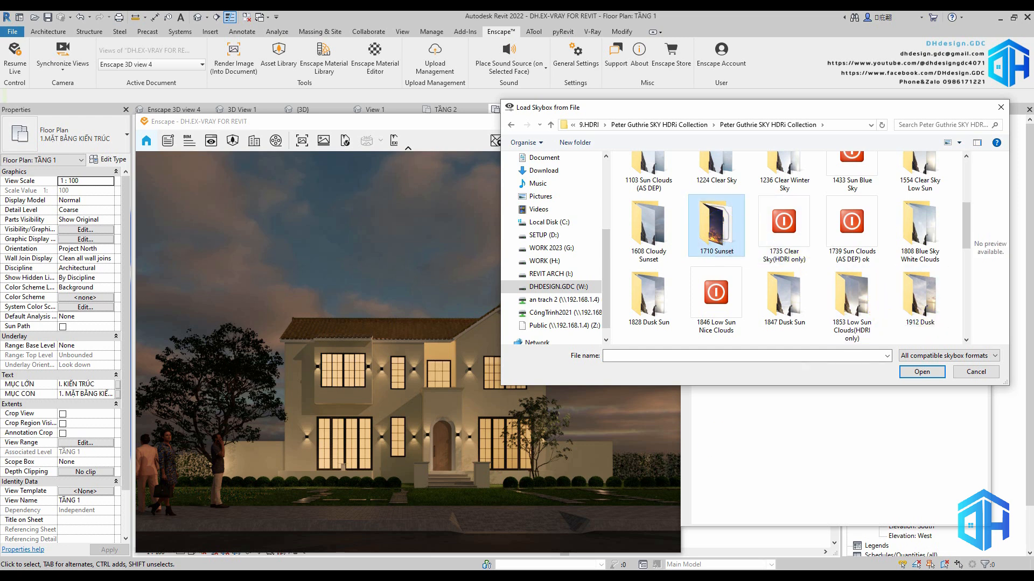
double_click(716, 229)
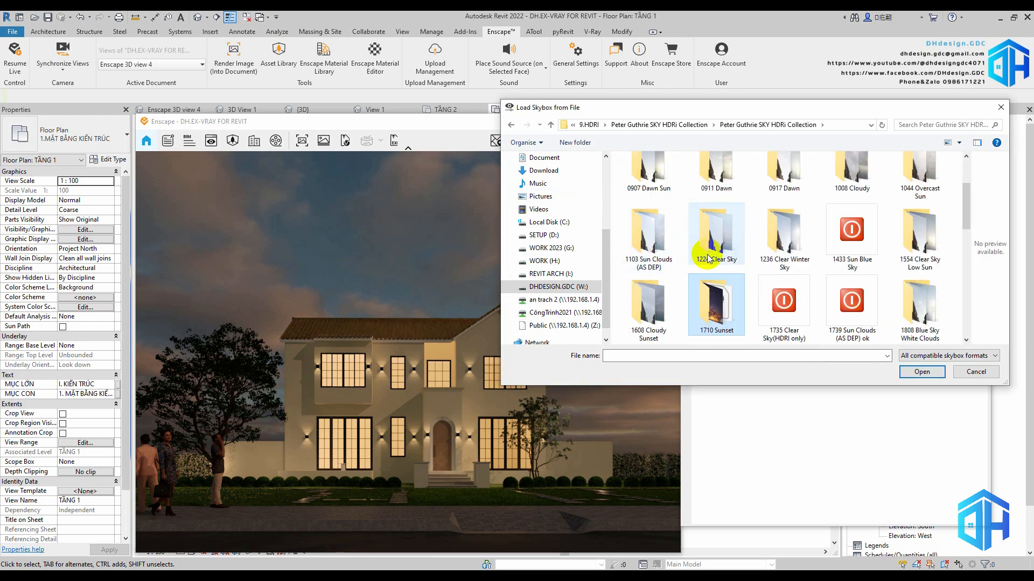
double_click(705, 234)
click(652, 210)
click(922, 371)
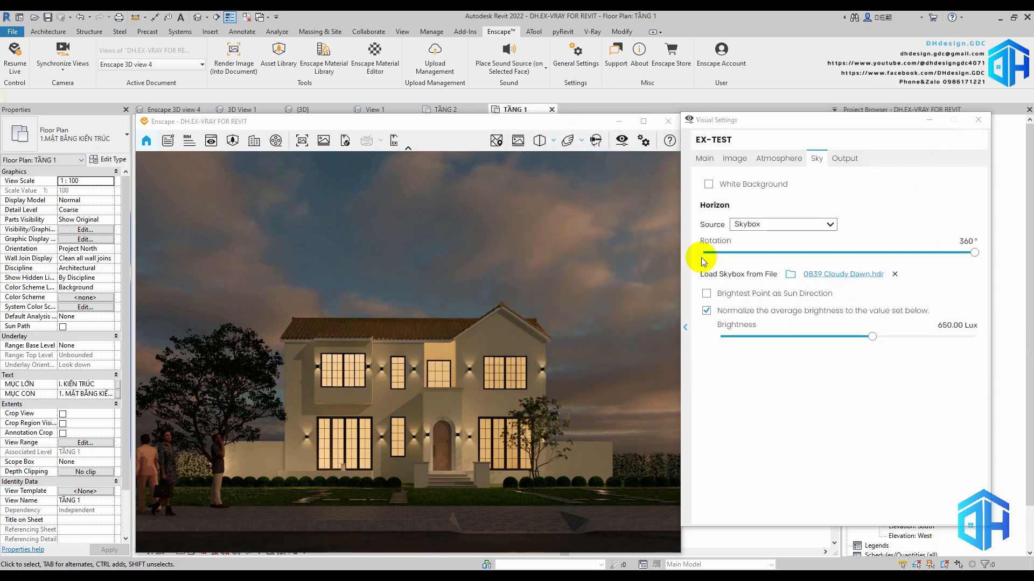
click(940, 280)
Load 2009 Dusk Pink Sky.hdr from the Peter Guthrie SKY HDRi Collection as the Enscape skybox
click(789, 274)
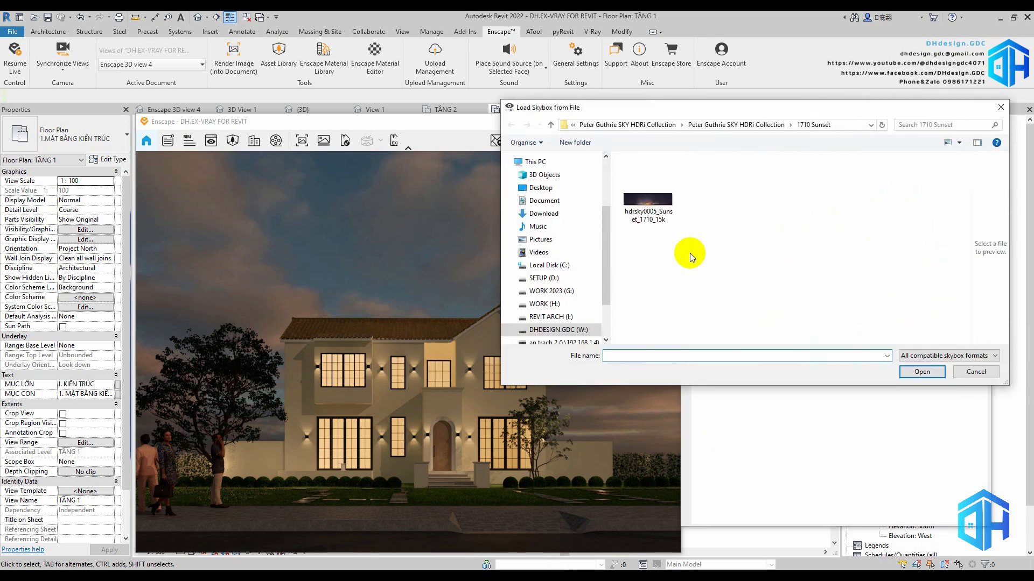
key(BackSpace)
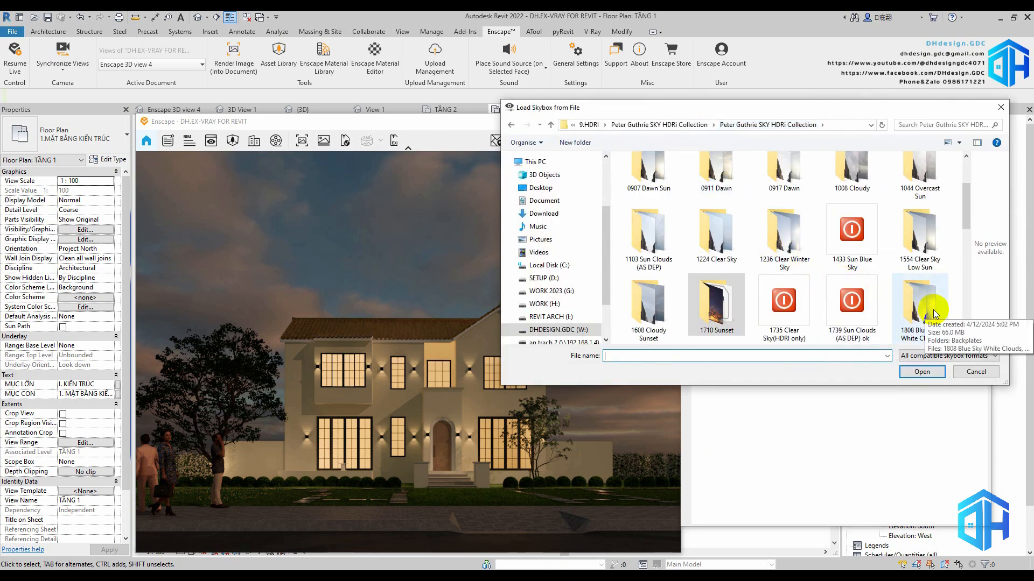
scroll(923, 309, down, 3)
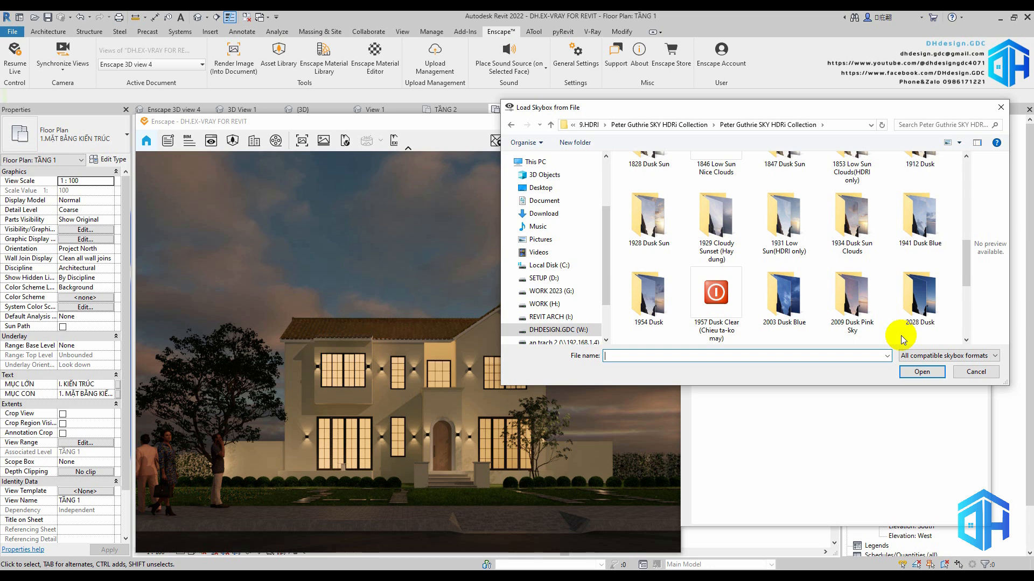
scroll(902, 336, down, 5)
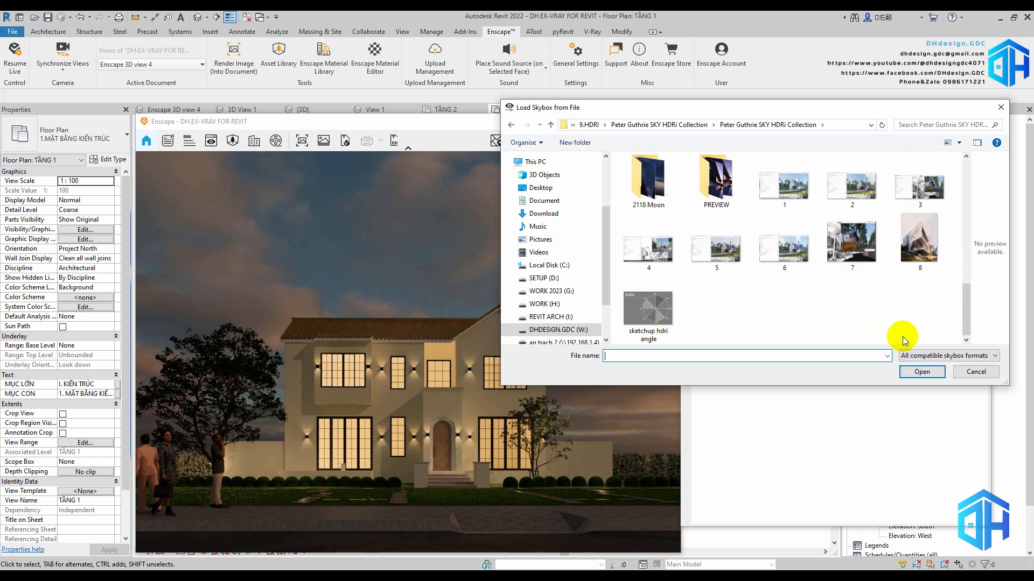
scroll(902, 336, up, 5)
double_click(648, 183)
click(706, 188)
click(922, 372)
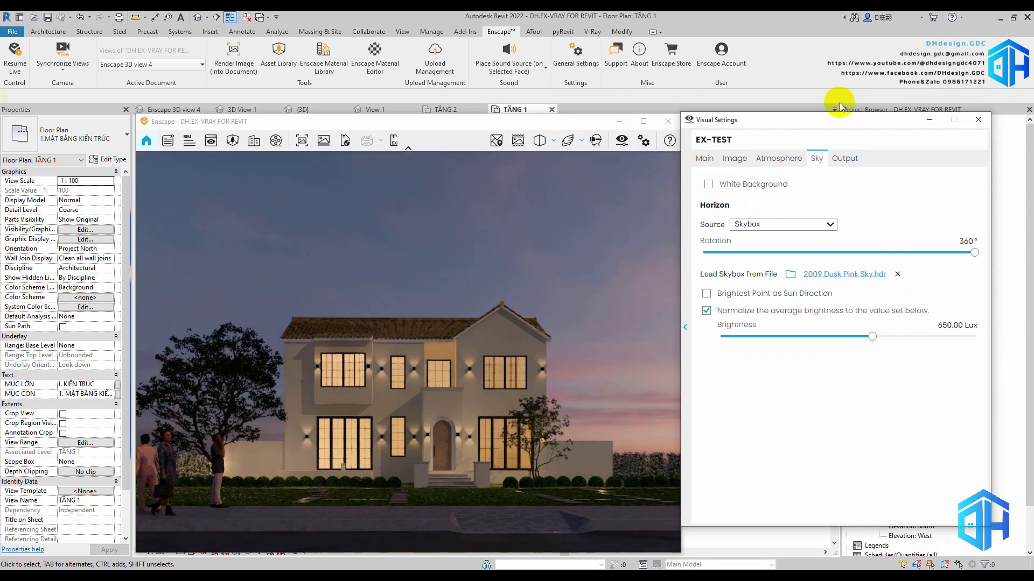
Set the skybox rotation to 323° and its brightness to 168.34 Lux, and adjust the camera exposure to about 46%
drag(974, 253, 947, 254)
drag(872, 336, 817, 323)
click(704, 159)
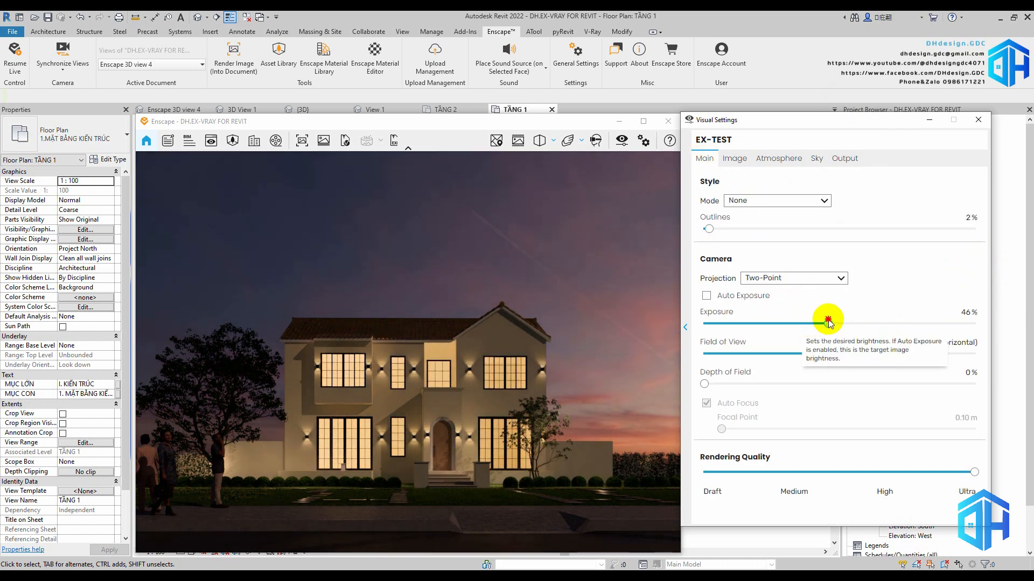
Set the Enscape highlights correction to 58% and the color temperature to 2,500 K
click(735, 159)
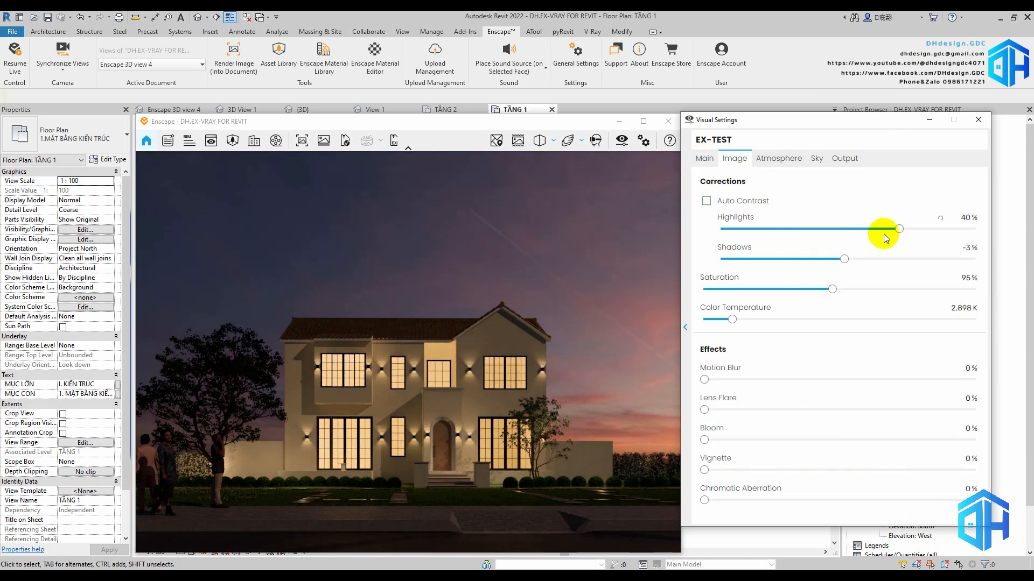
drag(899, 228, 921, 229)
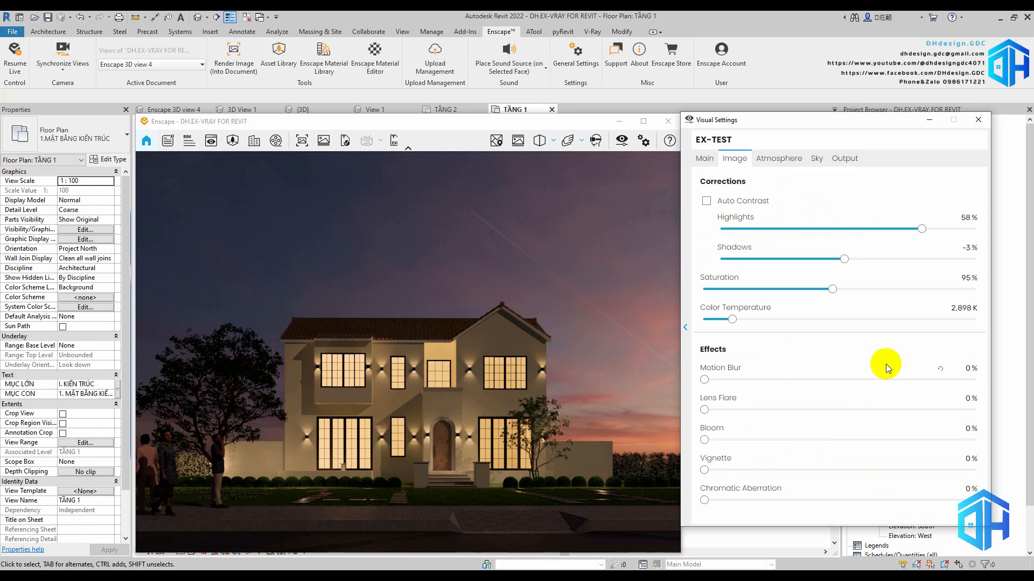
click(978, 308)
text(2500)
key(Return)
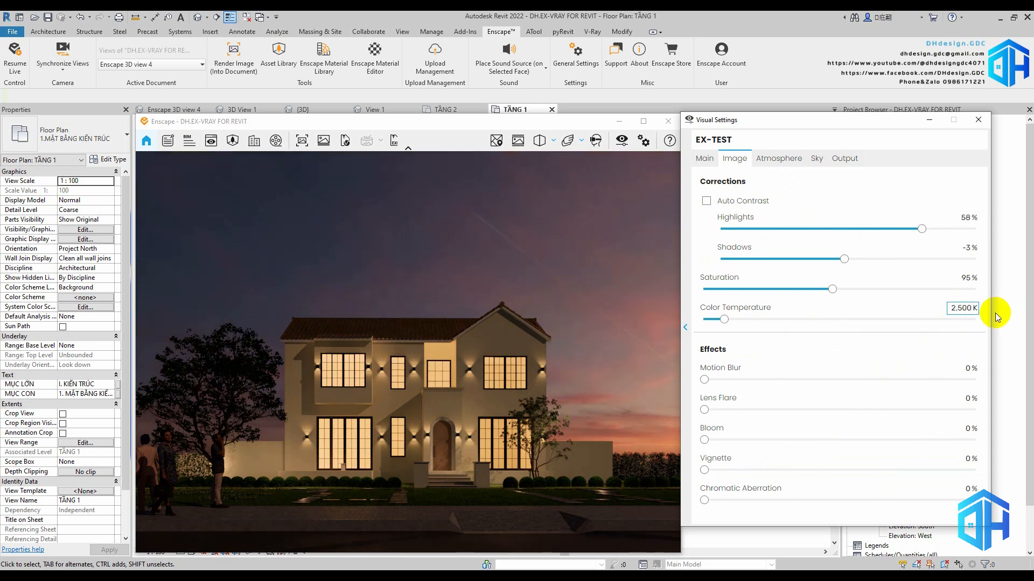
Set the camera exposure to 47%, close the visual settings and export the Enscape view as an image
click(705, 158)
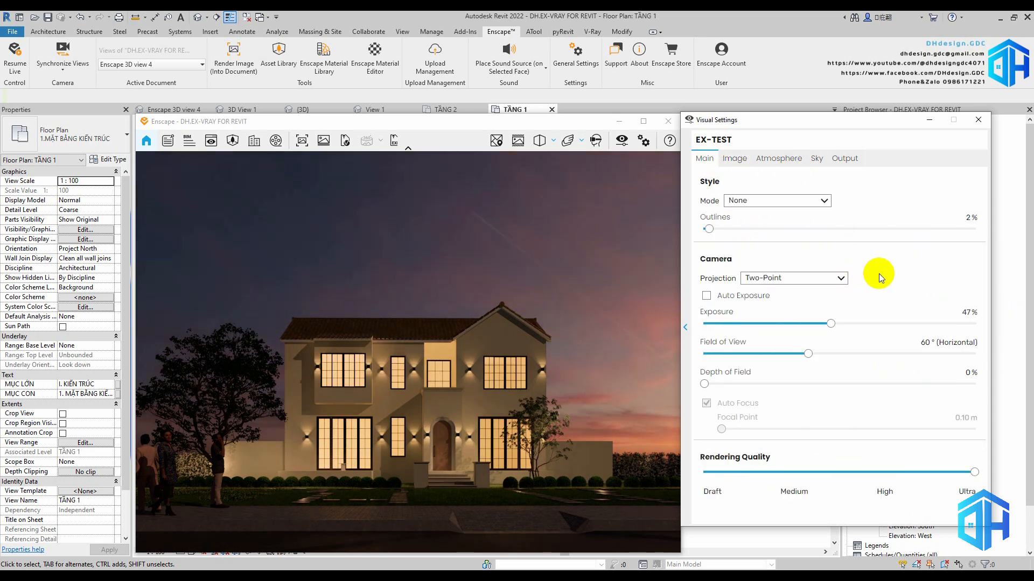
click(978, 120)
click(458, 364)
key(shift+F11)
key(Return)
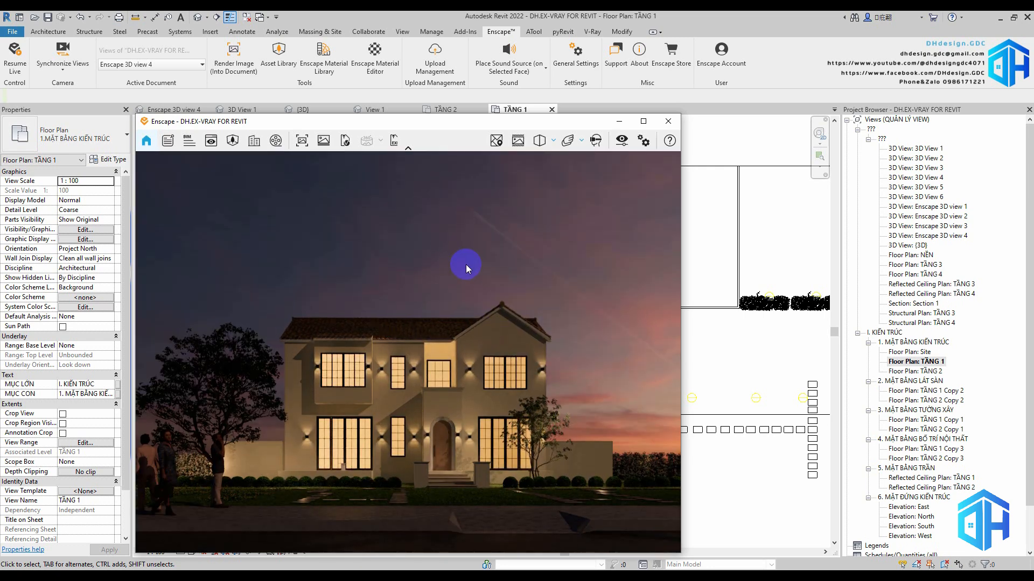
click(622, 140)
drag(386, 133, 813, 121)
click(214, 574)
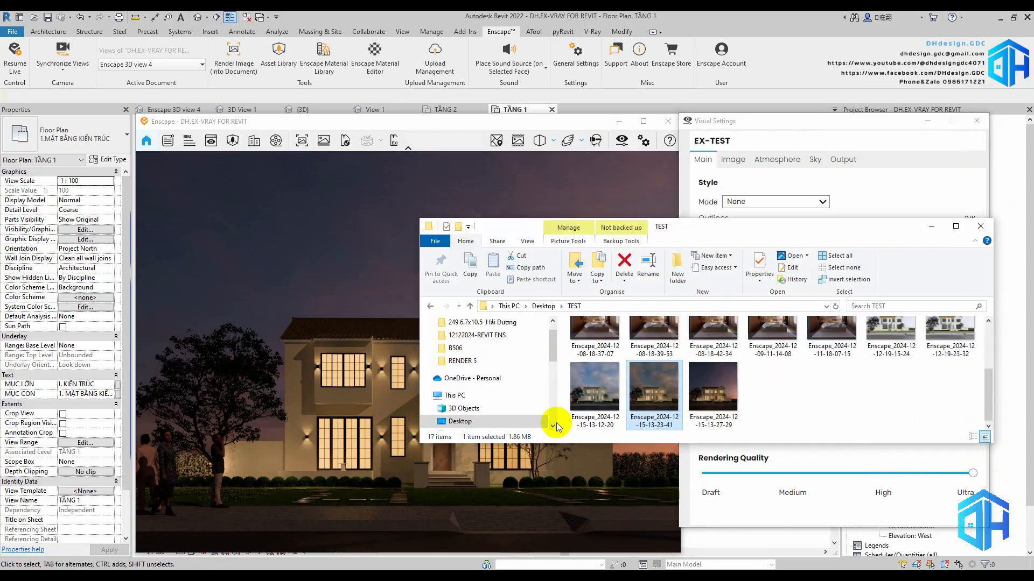
double_click(712, 387)
Examine the dusk render's facade lights, entrance steps, garden and upper windows against the sky up close
scroll(570, 427, up, 4)
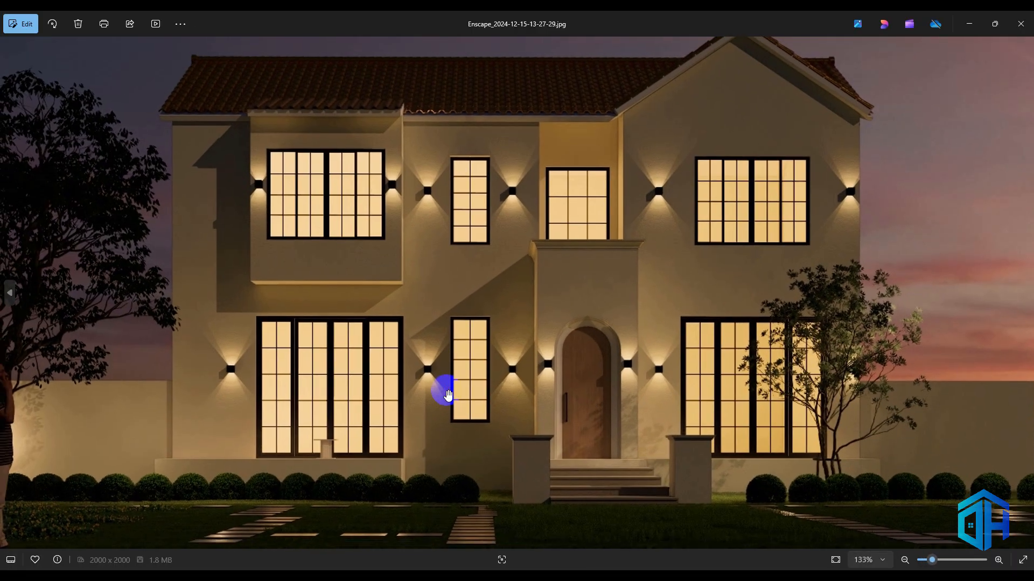
scroll(380, 392, up, 3)
drag(461, 396, 537, 419)
scroll(534, 438, up, 4)
drag(482, 474, 556, 416)
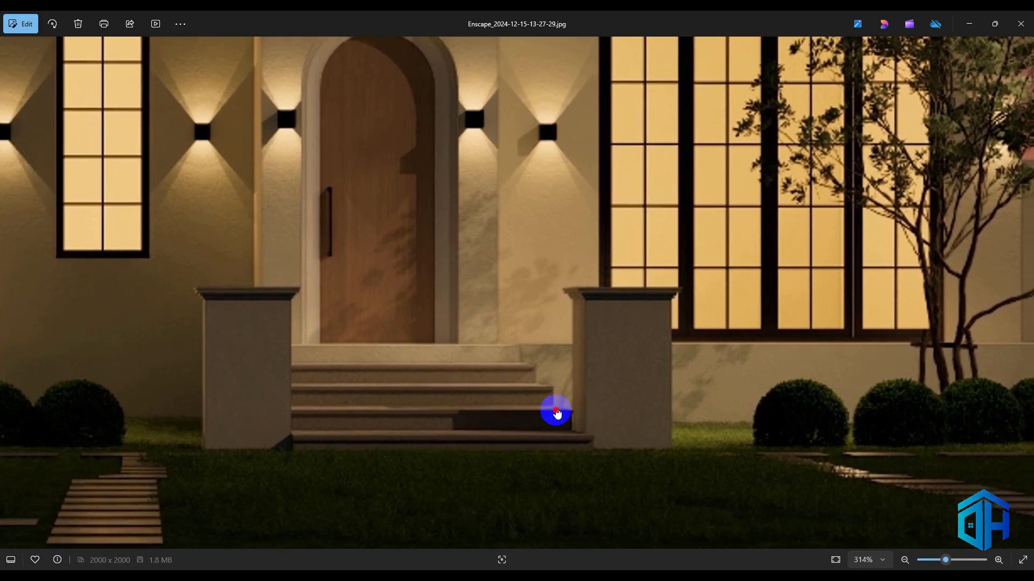
drag(964, 258, 677, 430)
scroll(592, 368, down, 5)
scroll(672, 85, up, 4)
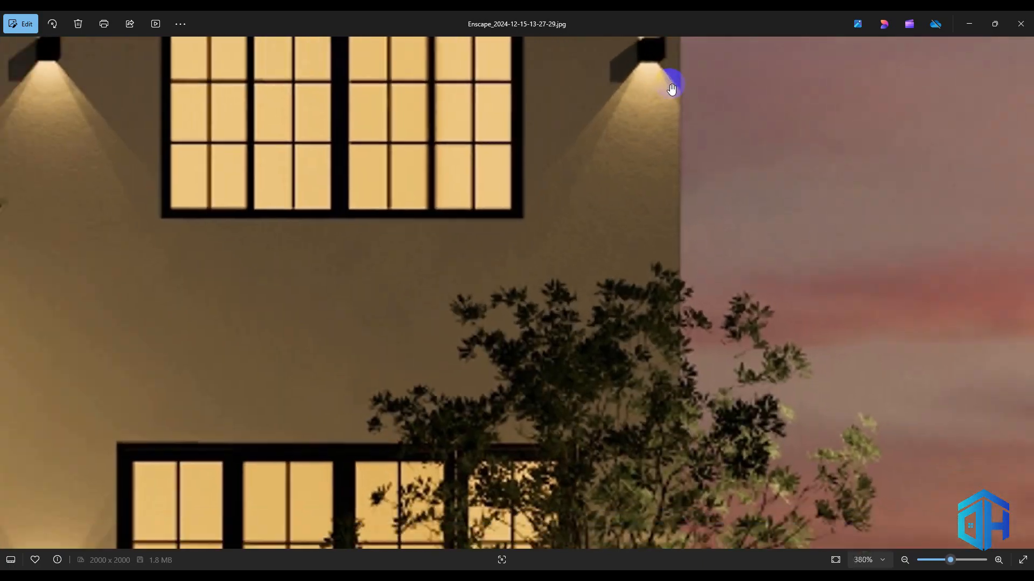
scroll(671, 86, down, 3)
drag(782, 443, 640, 315)
scroll(640, 315, down, 2)
scroll(639, 314, down, 5)
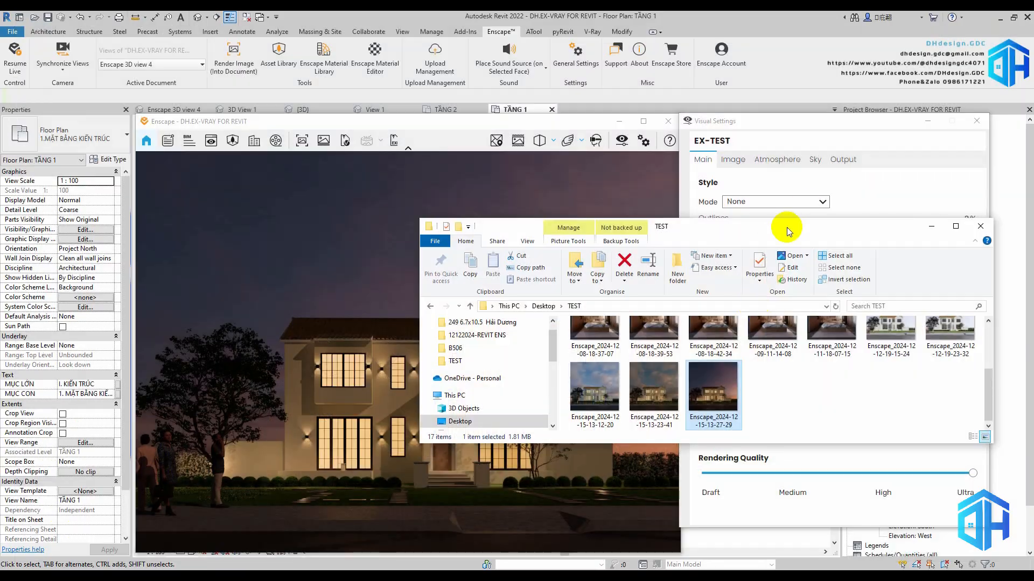
Load 1808 Blue Sky White Clouds.hdr from the Peter Guthrie SKY HDRi Collection as the Enscape skybox
click(815, 160)
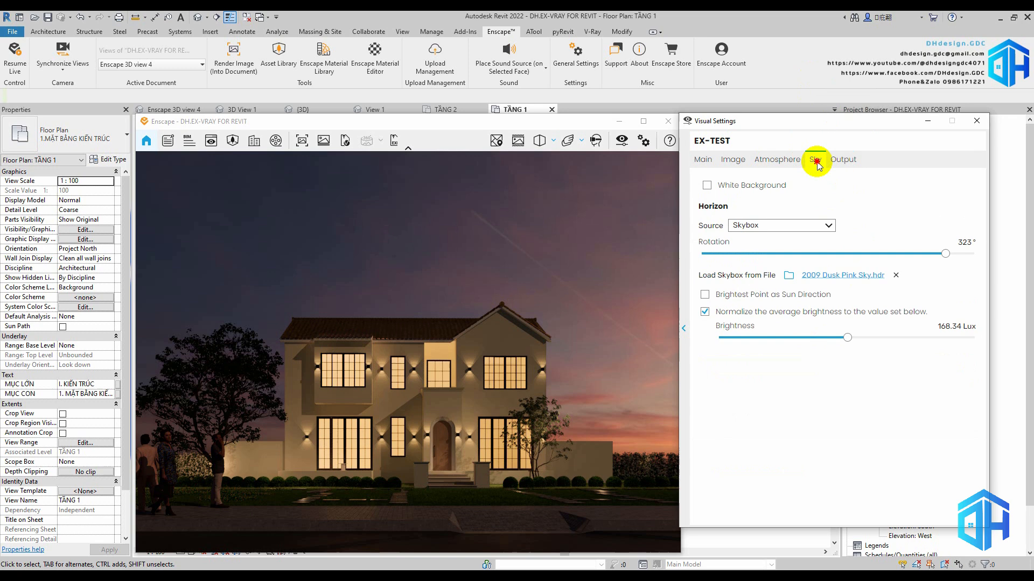
click(790, 274)
scroll(557, 307, down, 3)
click(583, 317)
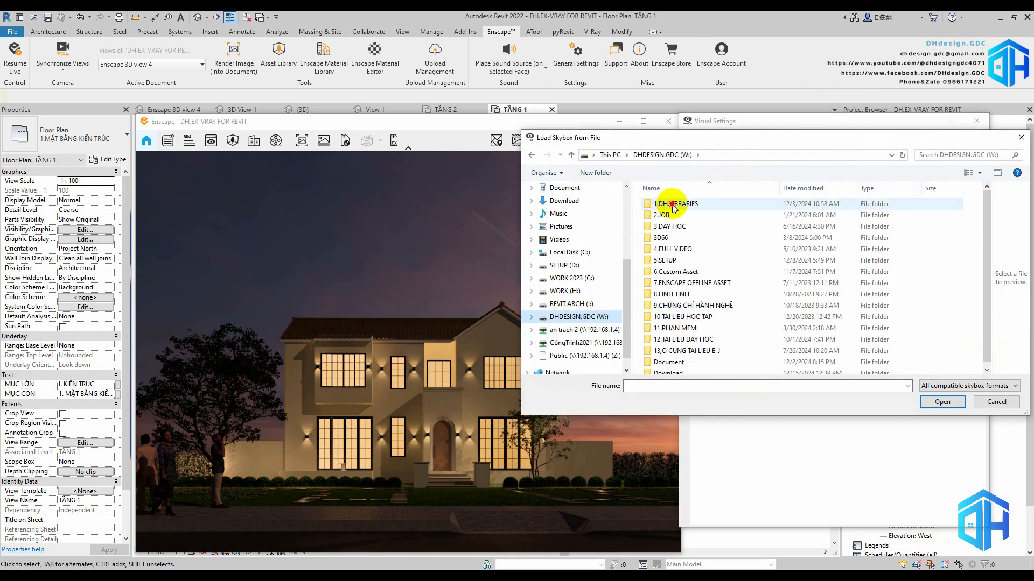
double_click(674, 204)
double_click(667, 295)
double_click(691, 238)
double_click(694, 204)
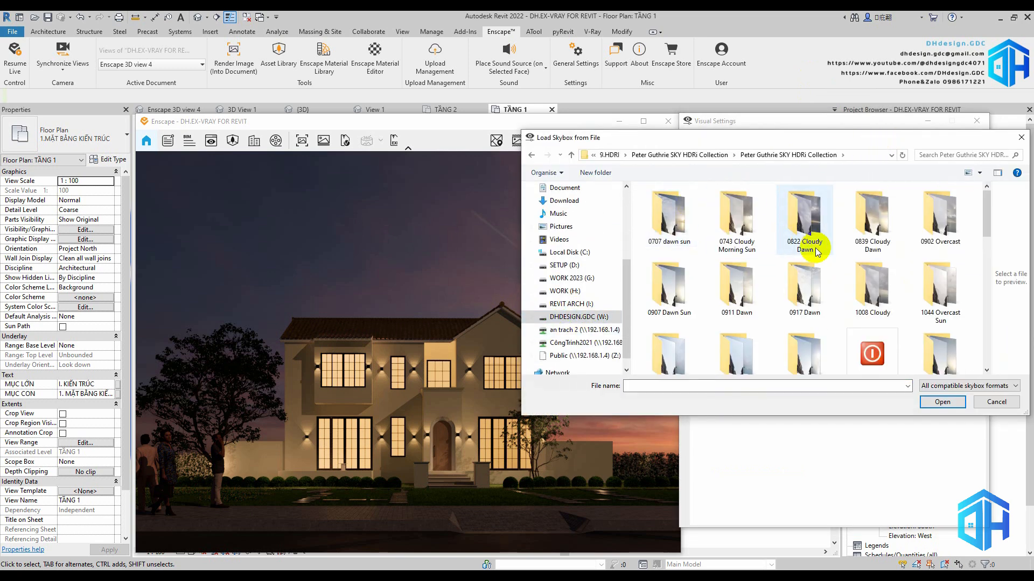
scroll(826, 274, down, 1)
double_click(939, 345)
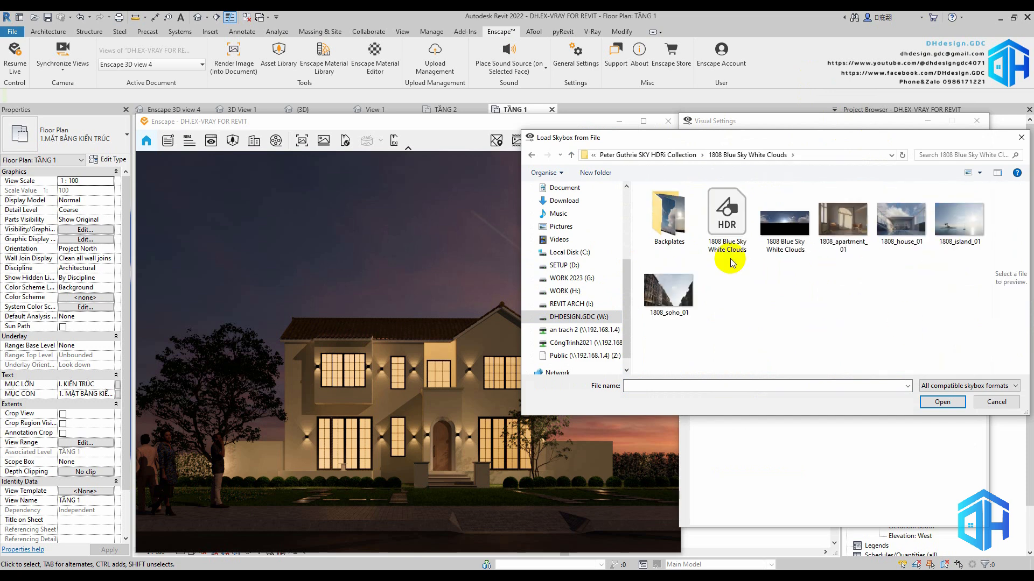
click(726, 237)
click(941, 402)
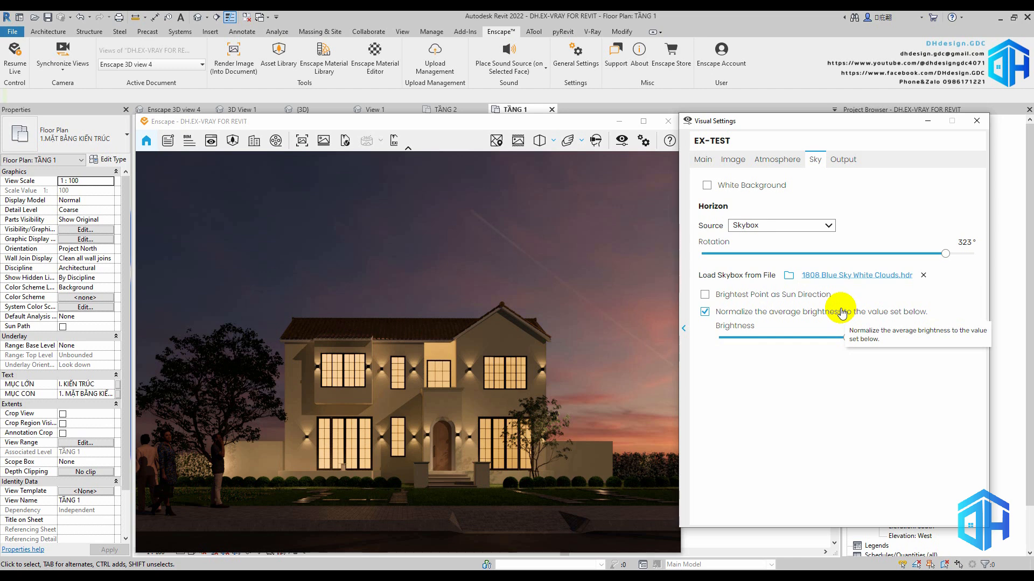
Turn the artificial light brightness down to its minimum and set the skybox brightness to 2500 Lux
click(777, 160)
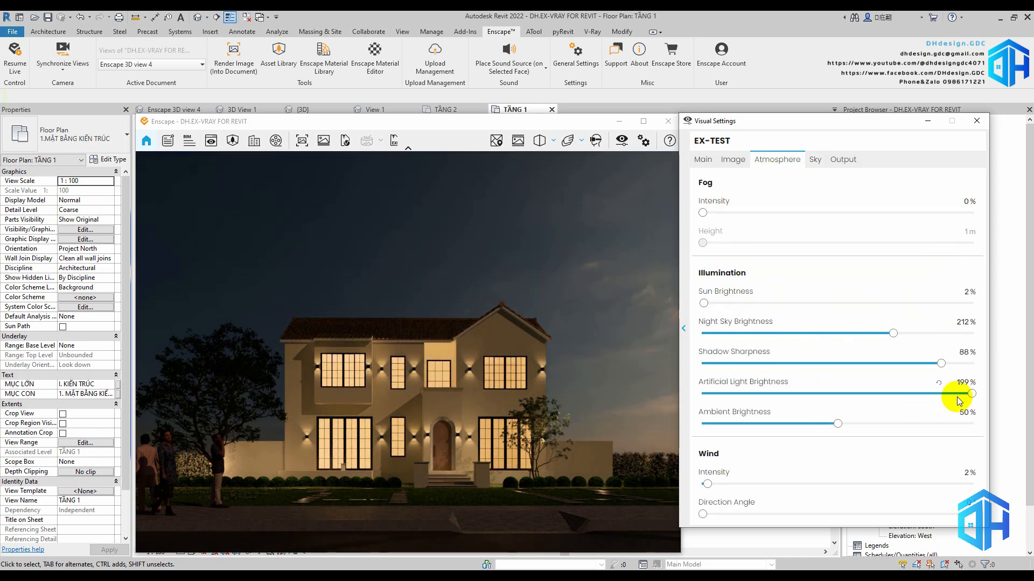
drag(971, 393, 616, 394)
click(815, 159)
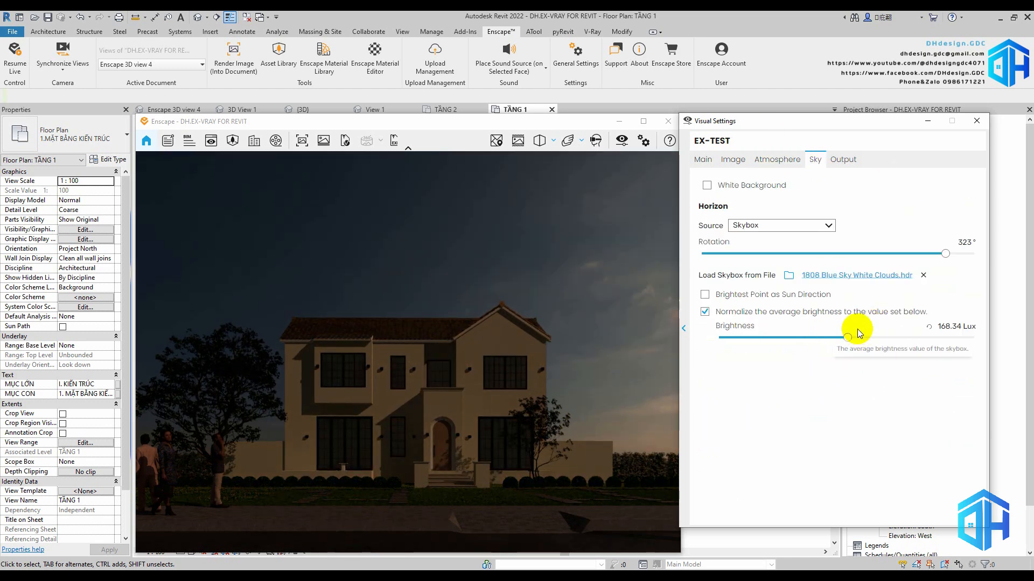
click(955, 326)
text(3500)
key(Return)
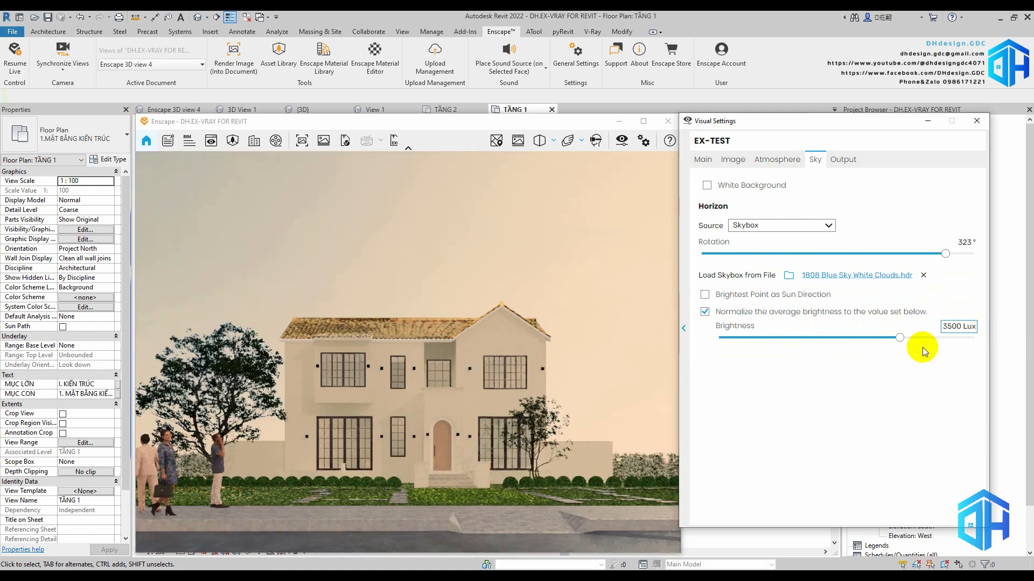
click(955, 326)
text(2500)
key(Return)
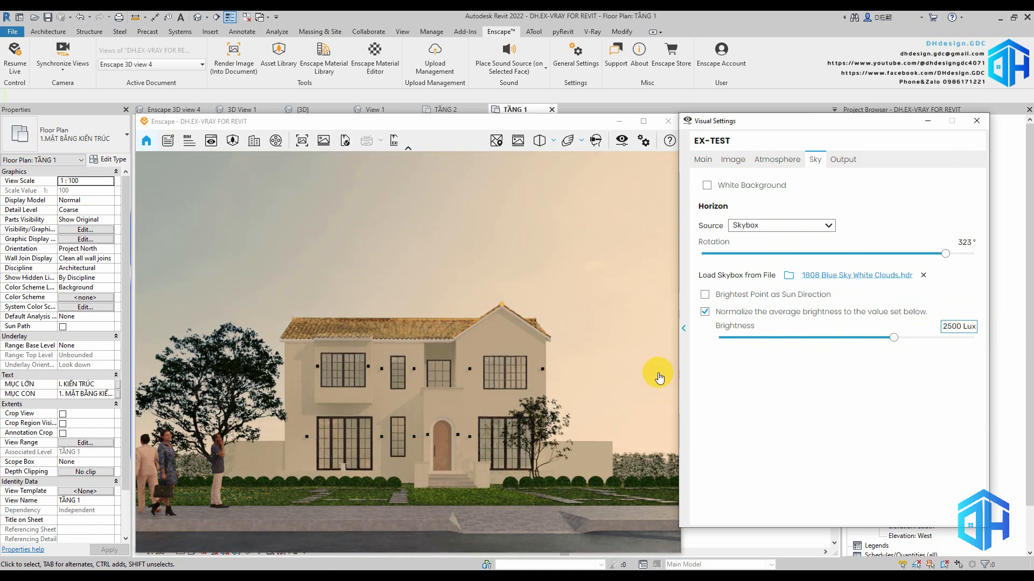
Rotate the skybox to about 199° and readjust the camera exposure for the daylight sky
drag(943, 253, 852, 260)
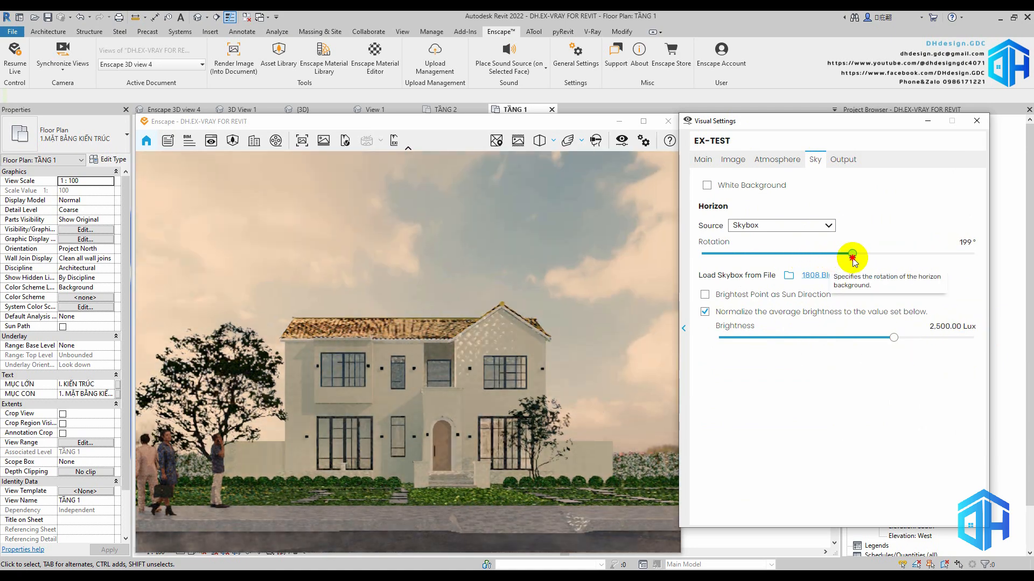
click(702, 159)
mouse_move(818, 325)
mouse_down()
mouse_move(733, 320)
mouse_move(821, 317)
mouse_up()
Set the Enscape color temperature to 7,300 K and the shadows correction to 5%
click(733, 162)
drag(955, 309, 1001, 316)
text(300 K)
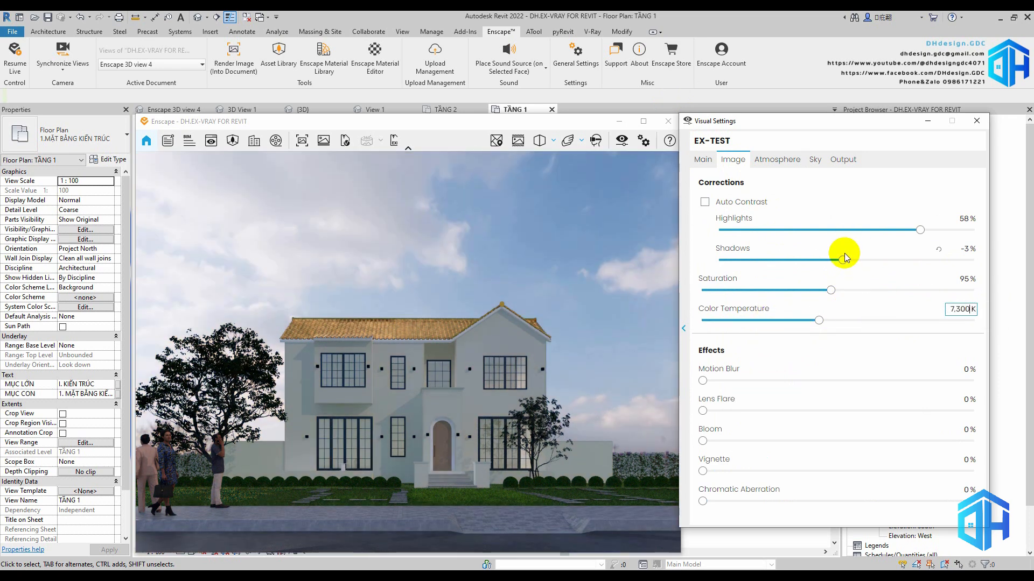
drag(844, 260, 852, 260)
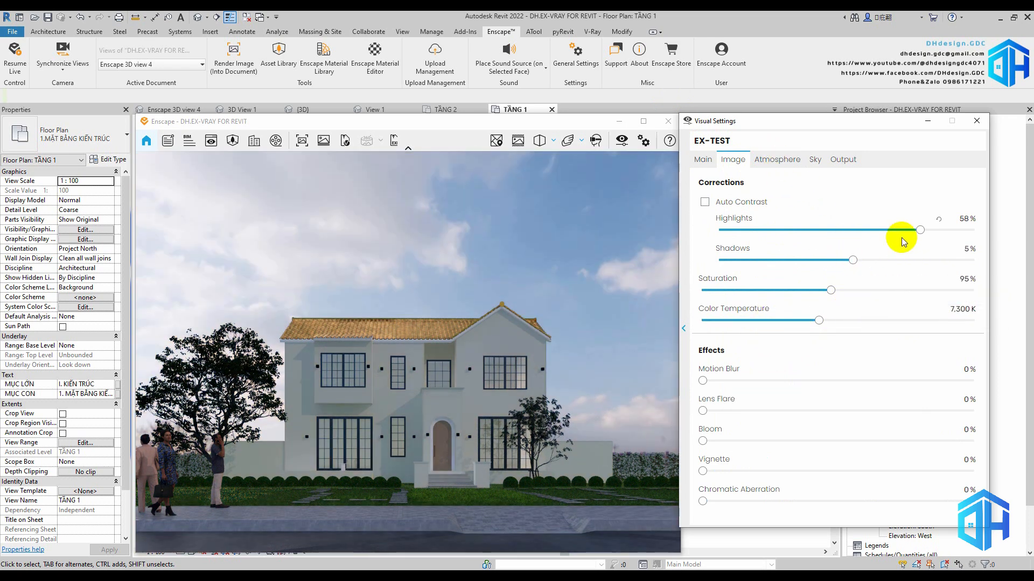
Set the atmosphere's sun brightness to 39% and the shadow sharpness to 42%
click(777, 160)
drag(706, 302, 722, 302)
drag(941, 364, 822, 364)
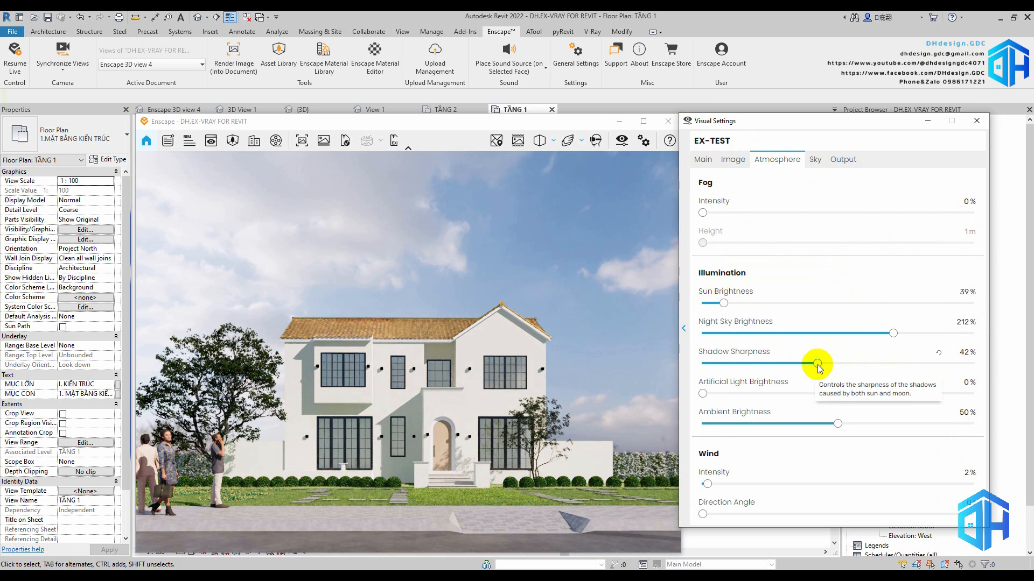
Set the highlights correction to 40% and the camera exposure to 25%, and close the visual settings
click(732, 160)
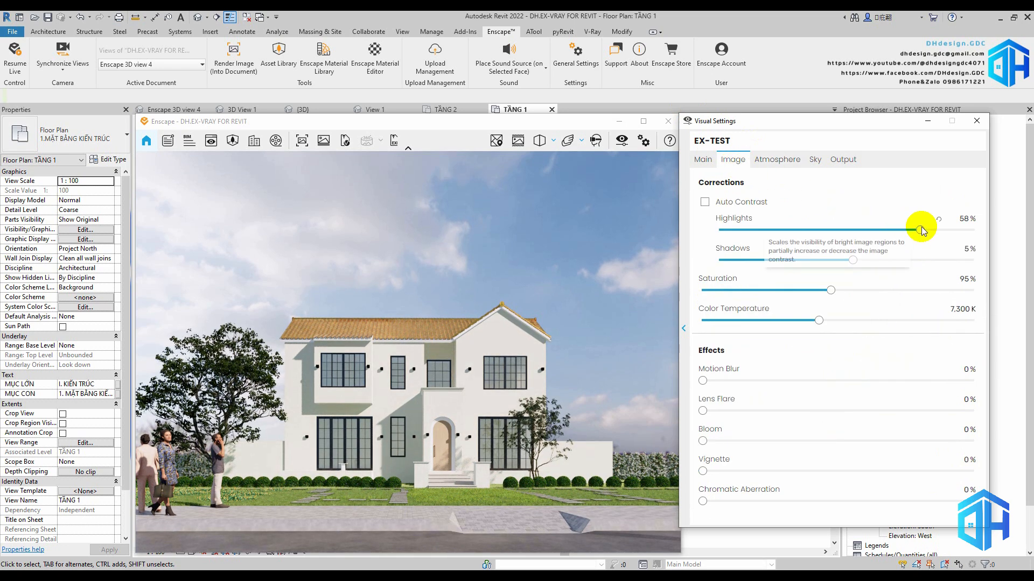
drag(922, 231, 911, 232)
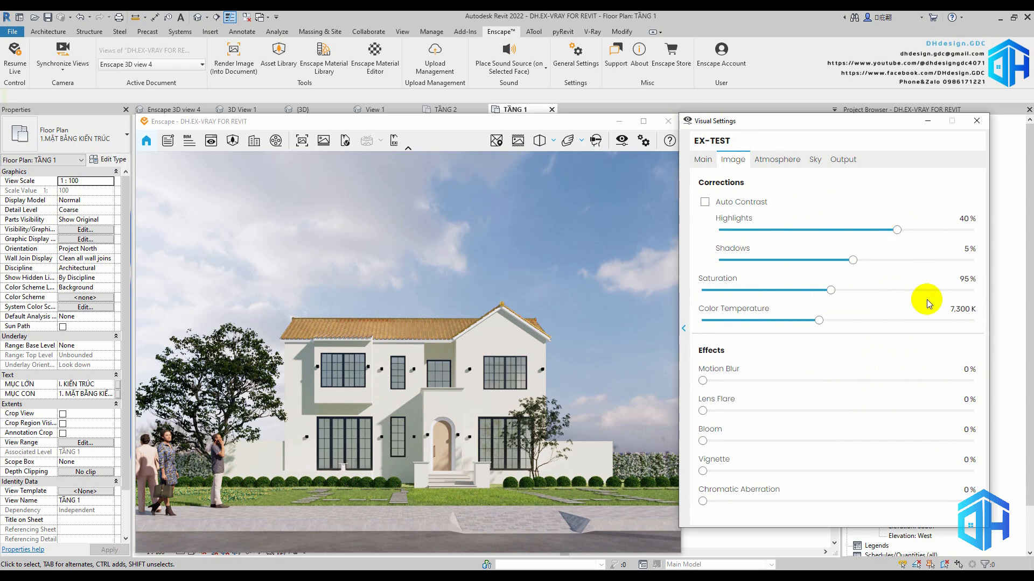
click(703, 160)
drag(780, 326, 771, 328)
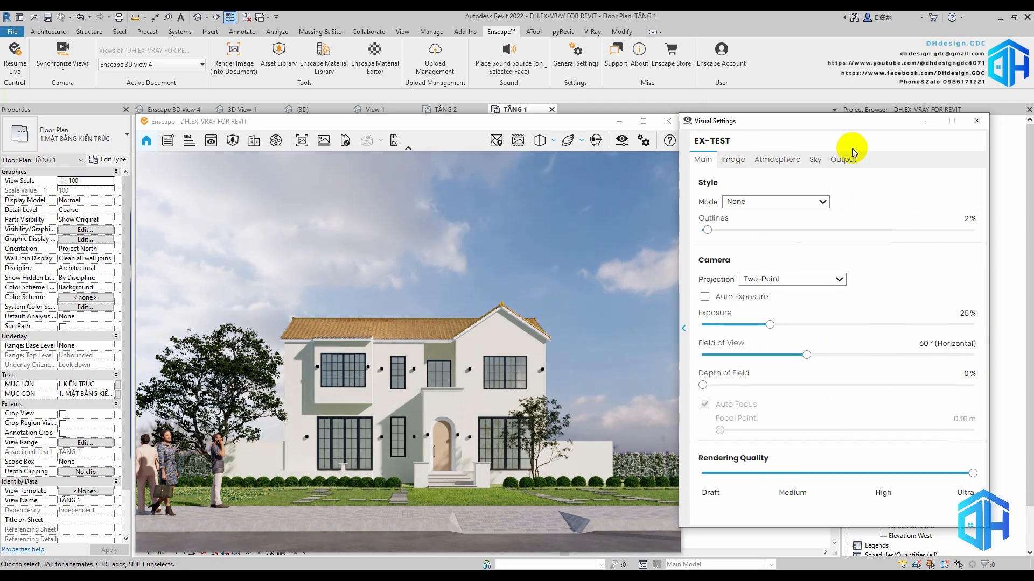
click(977, 121)
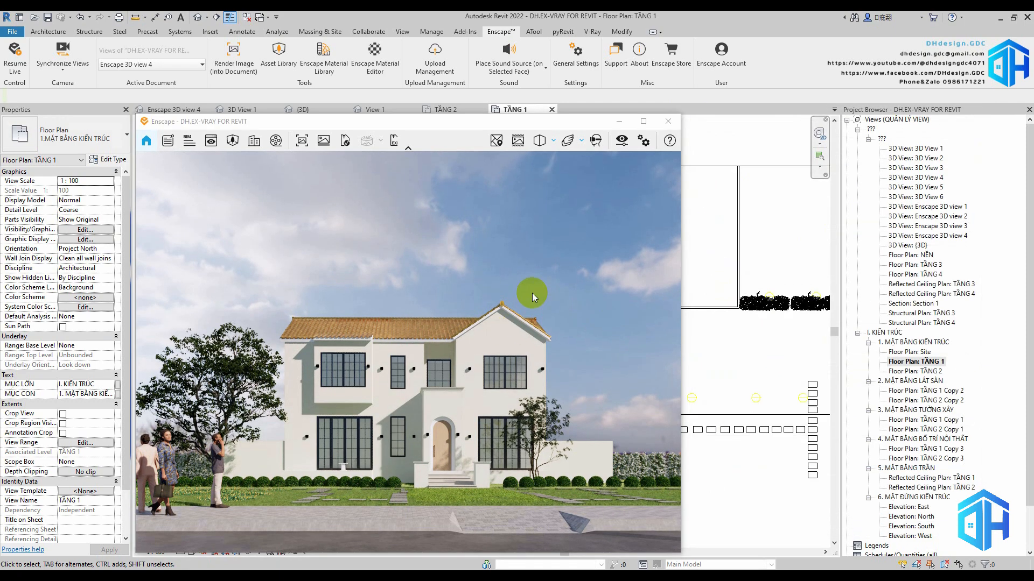
key(Return)
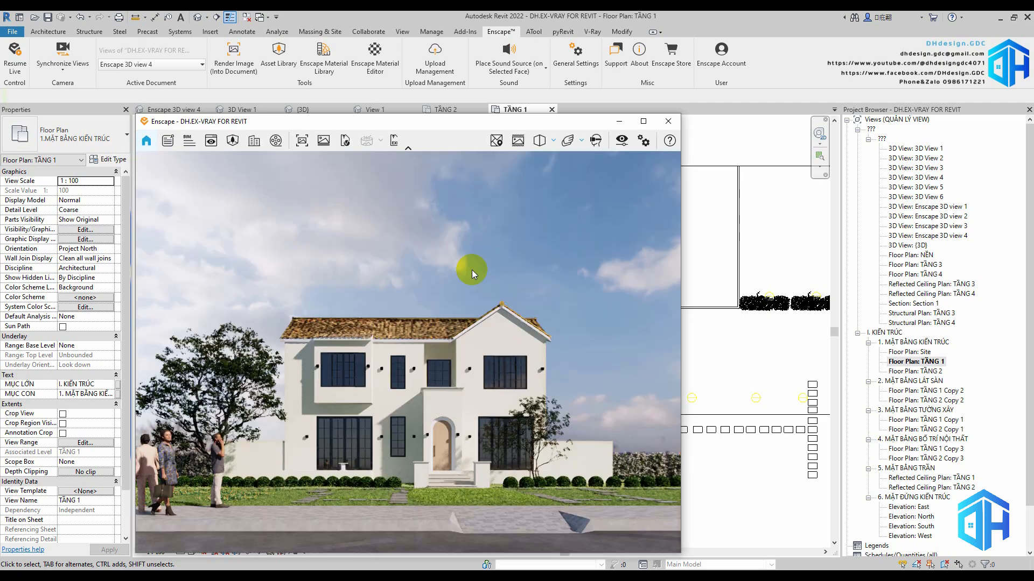
click(648, 408)
double_click(772, 386)
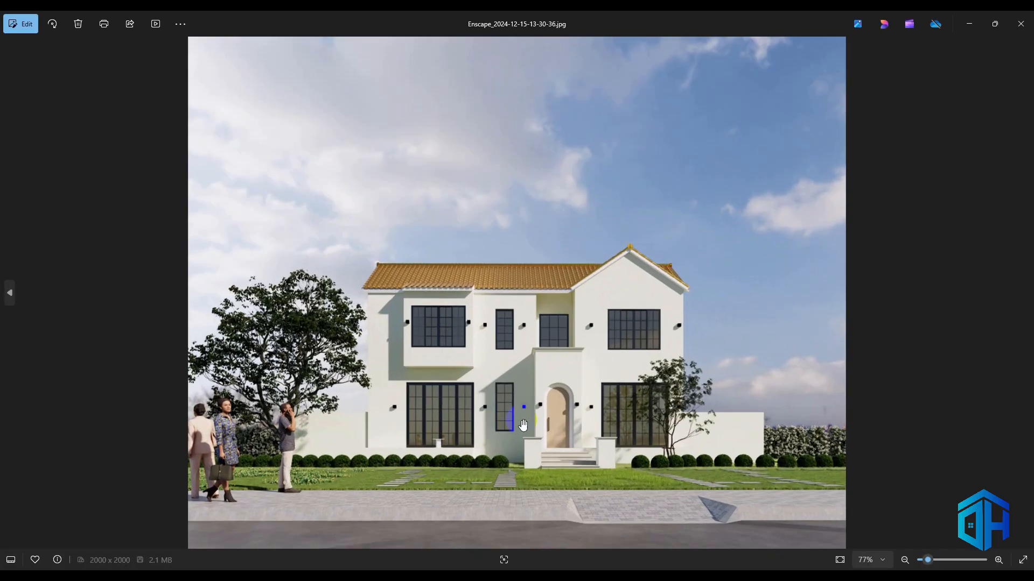
Examine the facade, entrance and garden in the daylight render up close and compare it with the earlier evening renders
scroll(487, 365, up, 5)
drag(487, 365, 563, 331)
drag(861, 395, 280, 369)
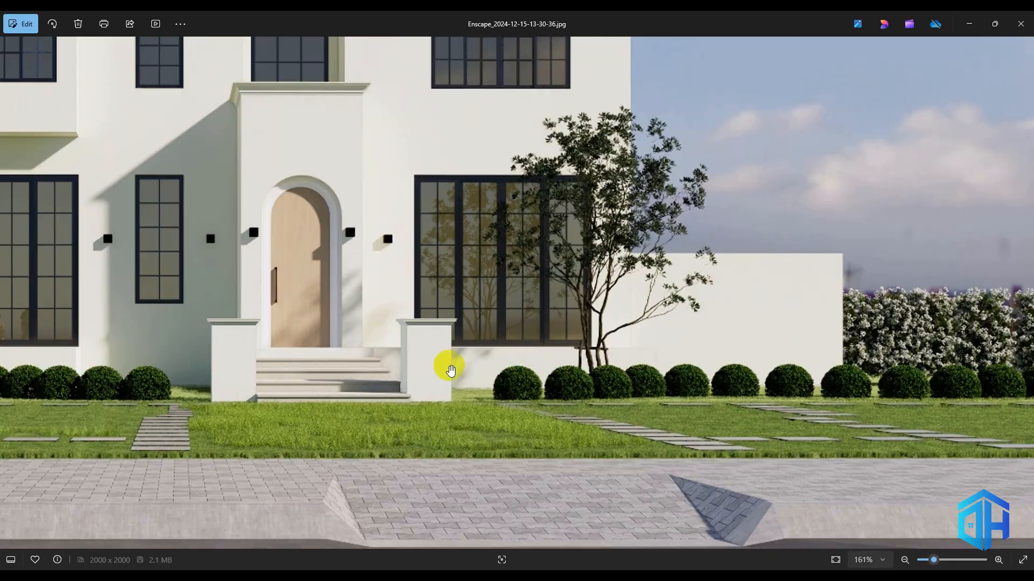
drag(302, 126, 520, 306)
scroll(519, 306, down, 4)
scroll(518, 301, down, 3)
key(Left)
key(Left)
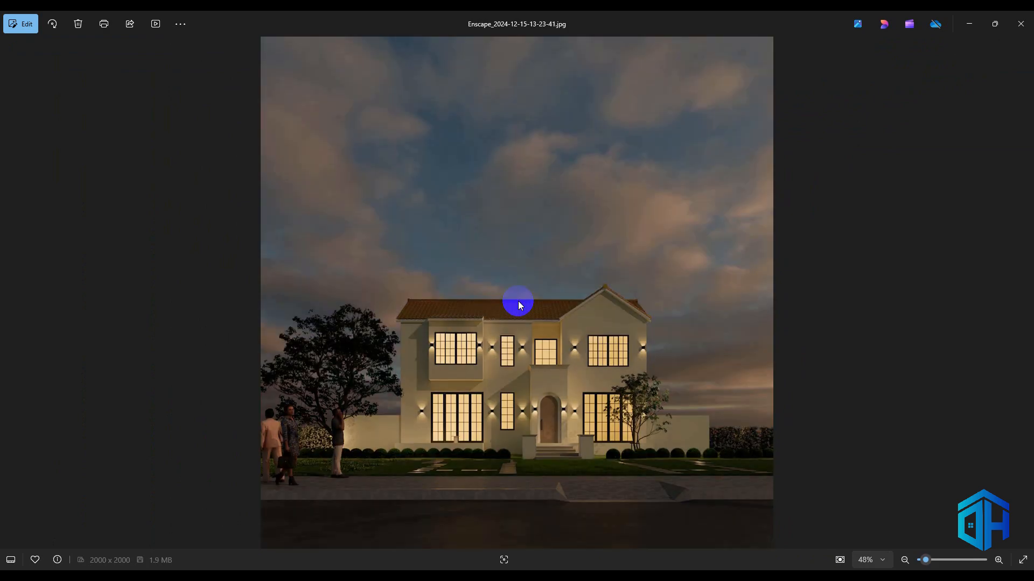
key(Right)
key(Right)
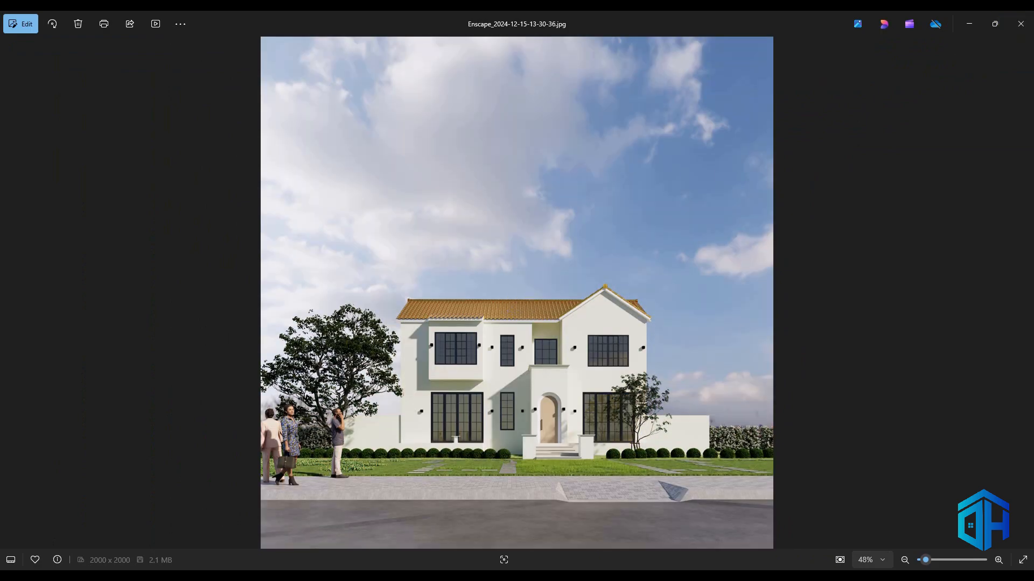
Switch to Google Chrome and open the KREA enhancer at krea.ai/apps/image/enhancer
key(super)
text(g)
click(103, 291)
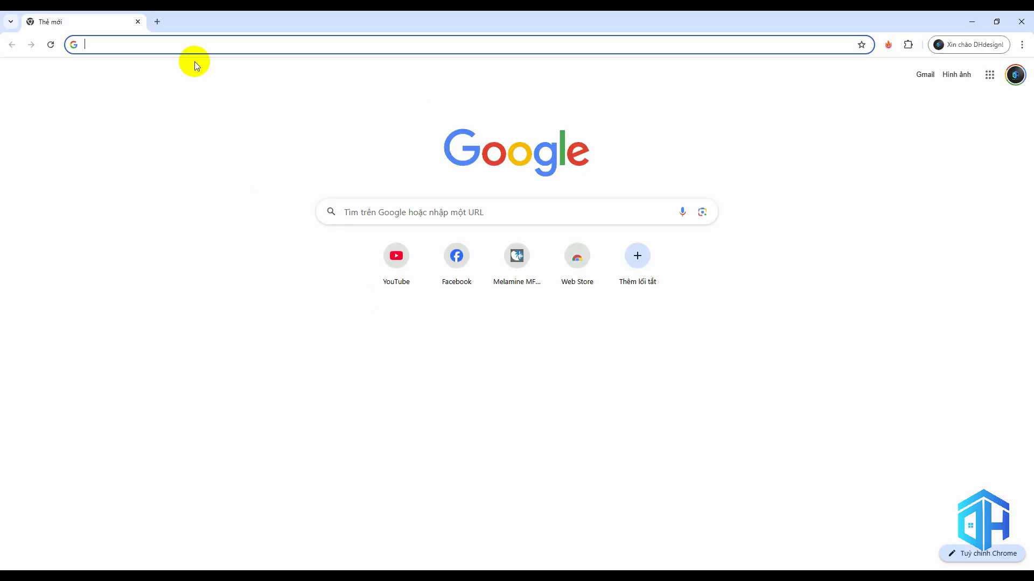
text(j)
key(BackSpace)
text(kr)
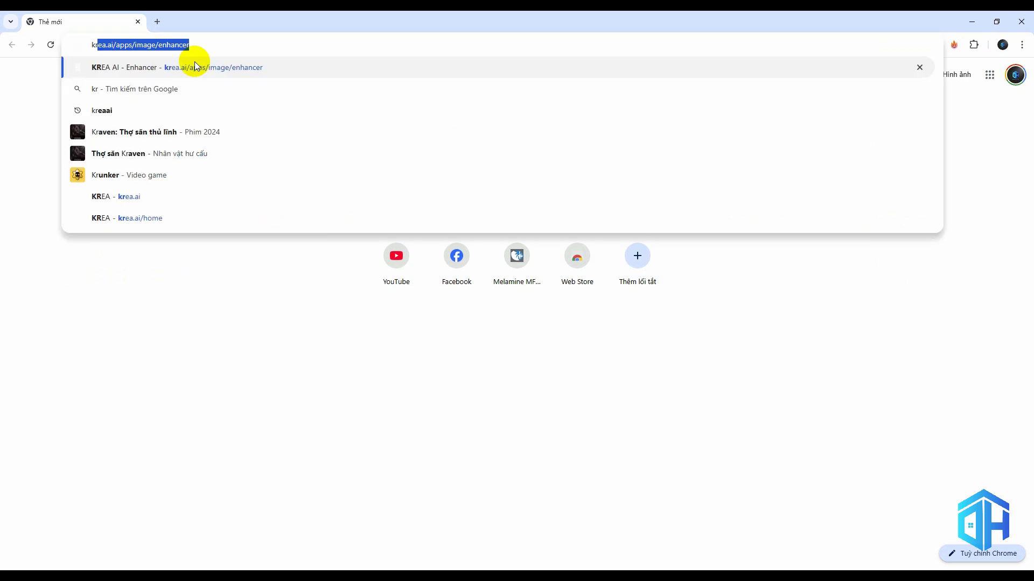
key(Return)
drag(387, 27, 308, 86)
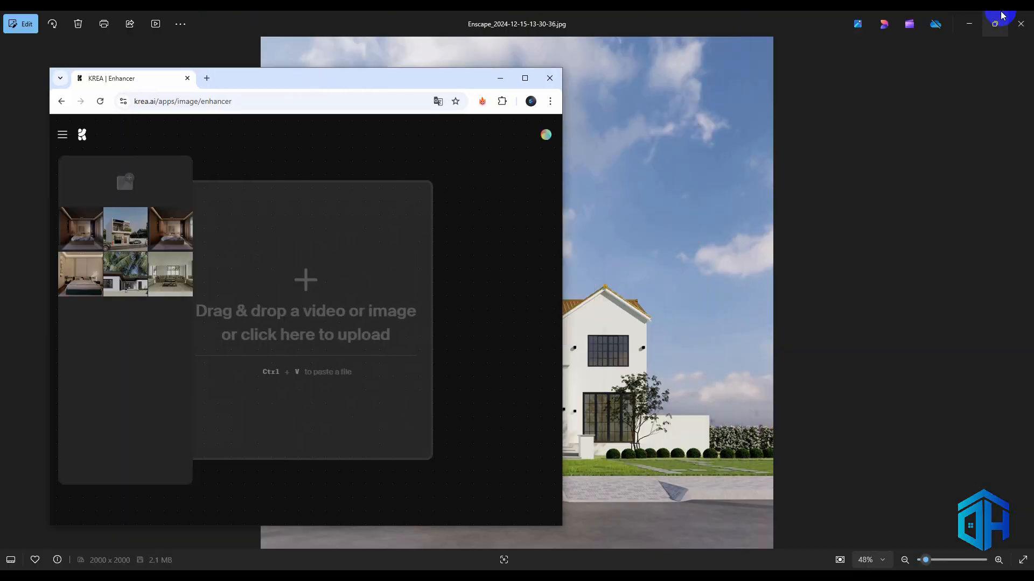
click(1002, 16)
drag(772, 390, 365, 300)
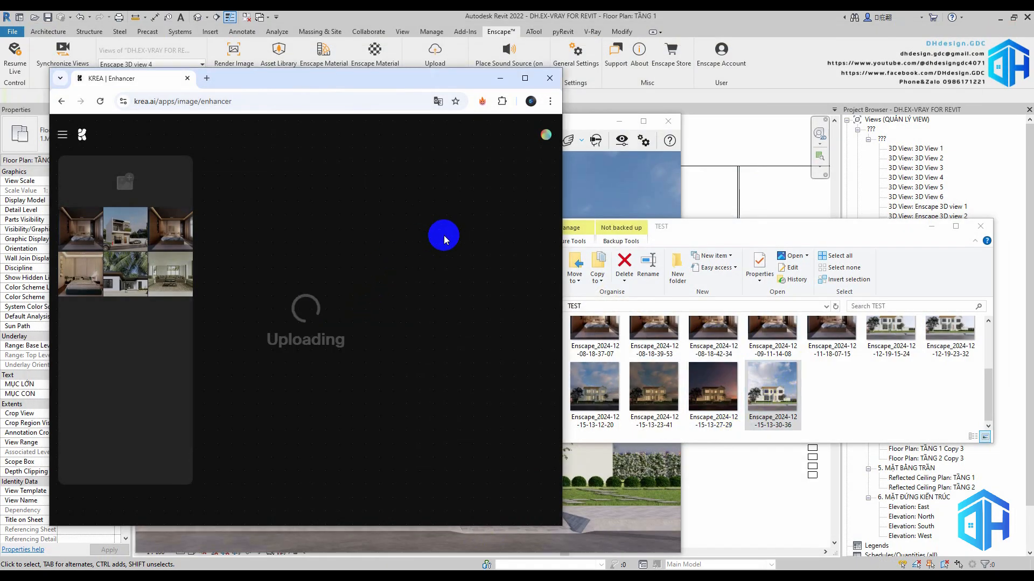
click(525, 78)
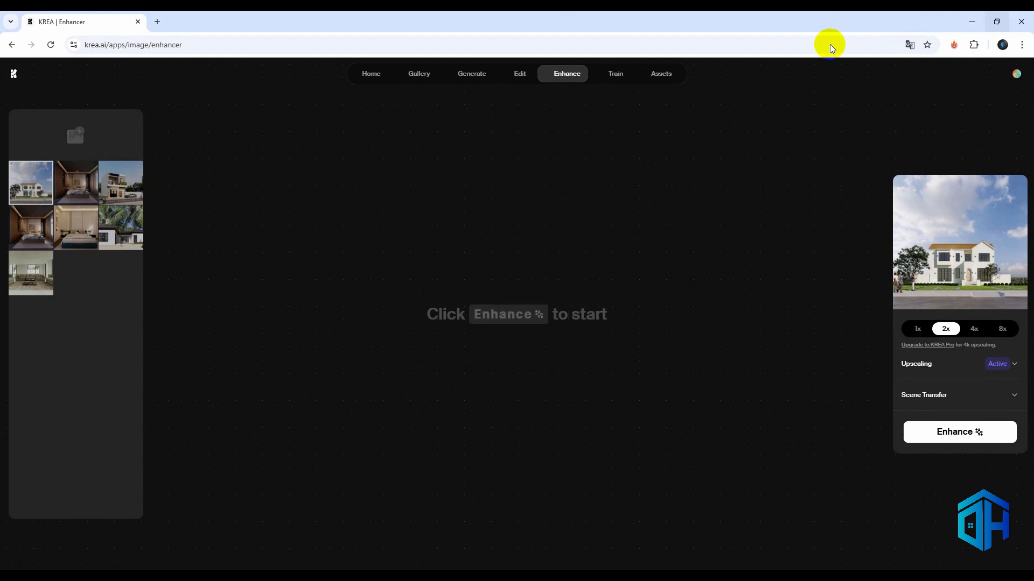
Try out Scene Transfer for the uploaded render with a strength of 0.53 and the Switch Background option
click(1012, 395)
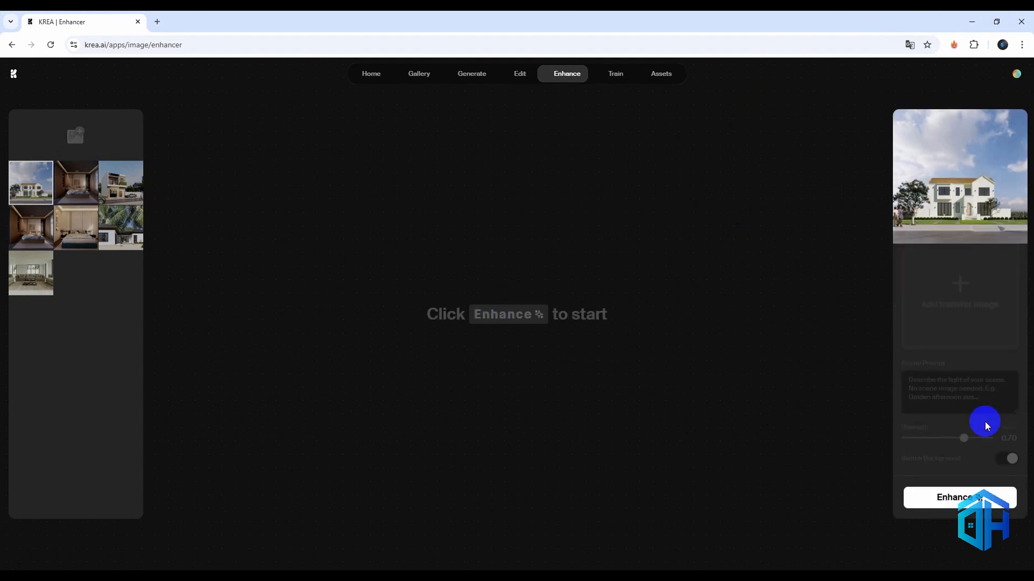
scroll(986, 425, up, 3)
click(1011, 351)
scroll(961, 384, down, 2)
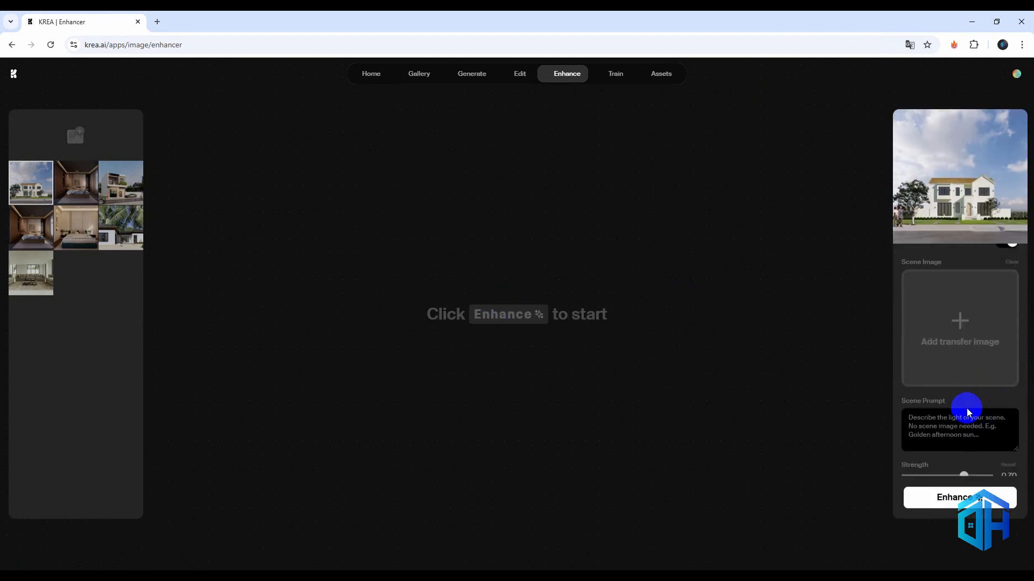
scroll(946, 430, down, 1)
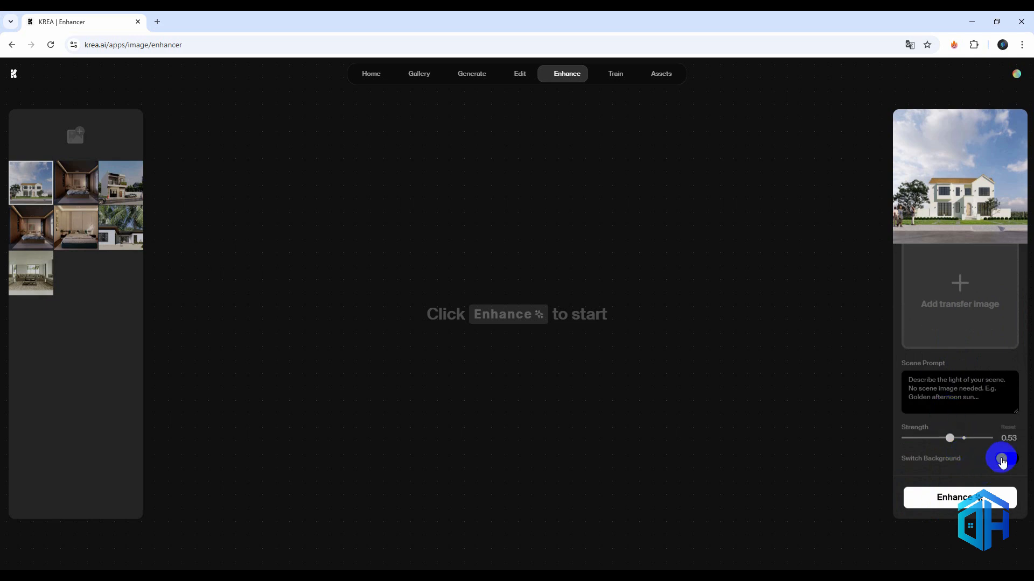
click(1001, 459)
Enhance the uploaded render at 2x and move the before/after divider to reveal the whole enhanced image
click(923, 496)
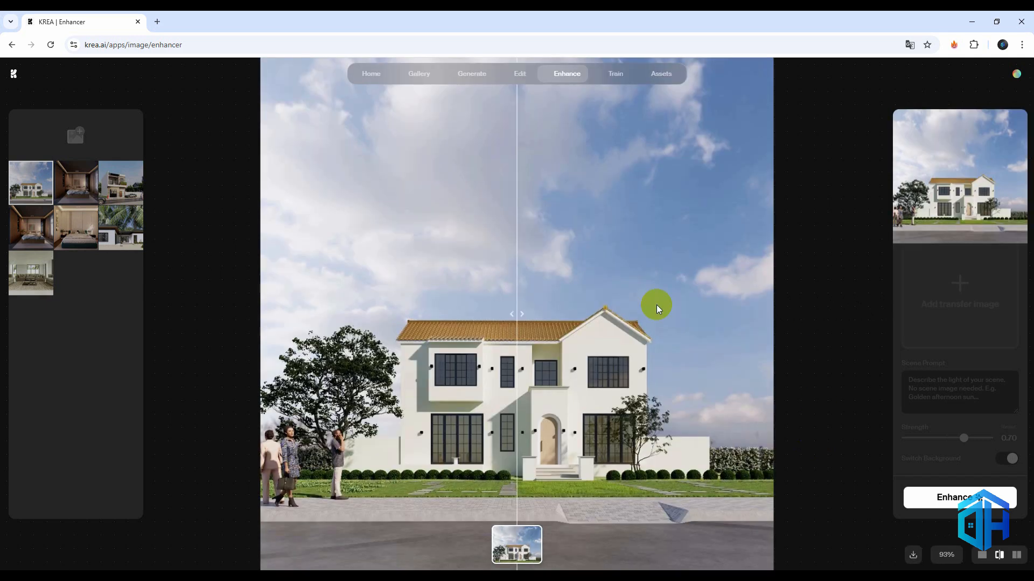
drag(517, 318, 251, 395)
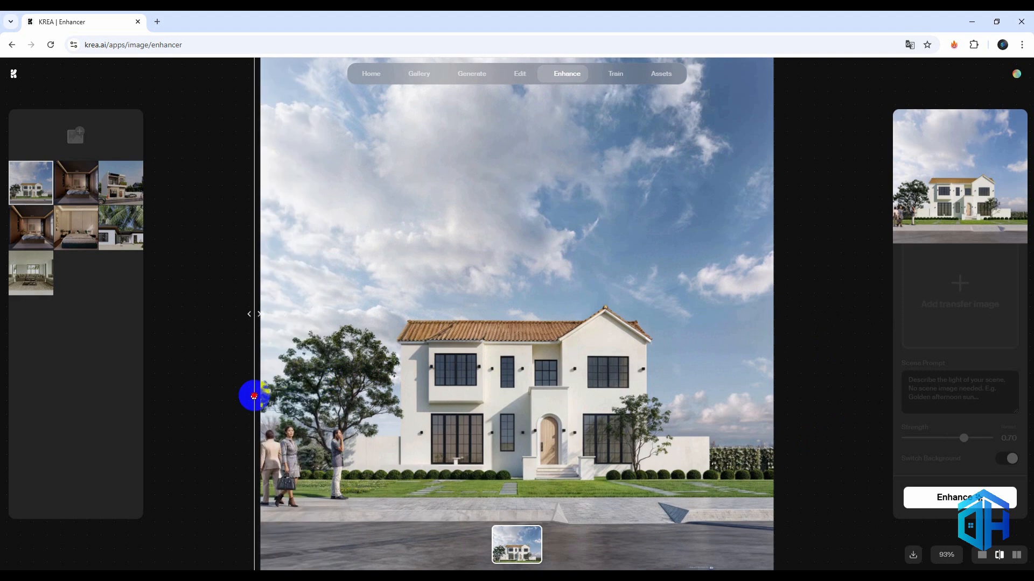
Examine the enhanced image's roof, facade, planting and paving, both up close and as a whole
scroll(318, 457, up, 5)
scroll(420, 453, down, 3)
drag(770, 360, 558, 362)
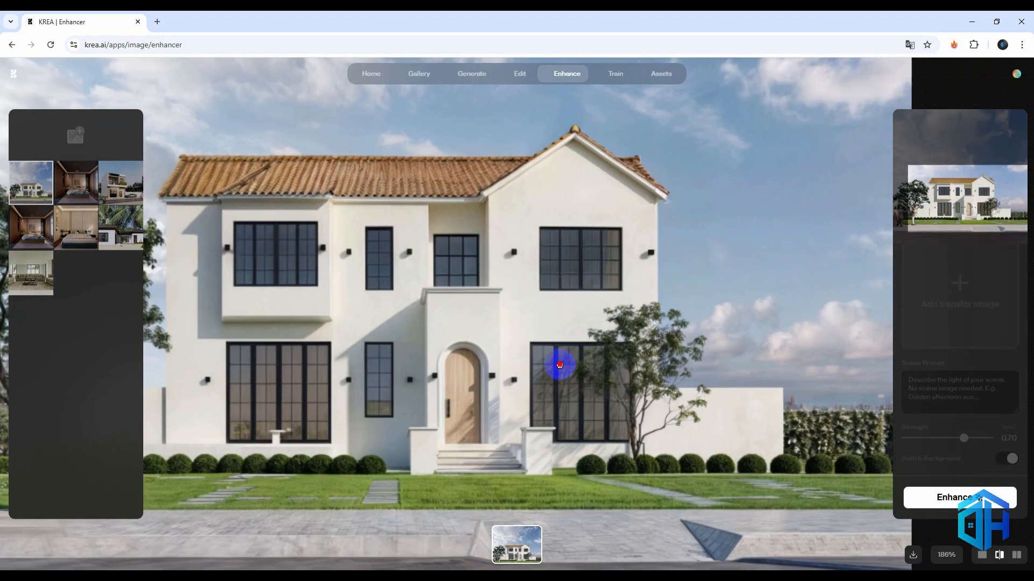
scroll(554, 376, down, 1)
scroll(548, 522, up, 3)
scroll(548, 514, down, 5)
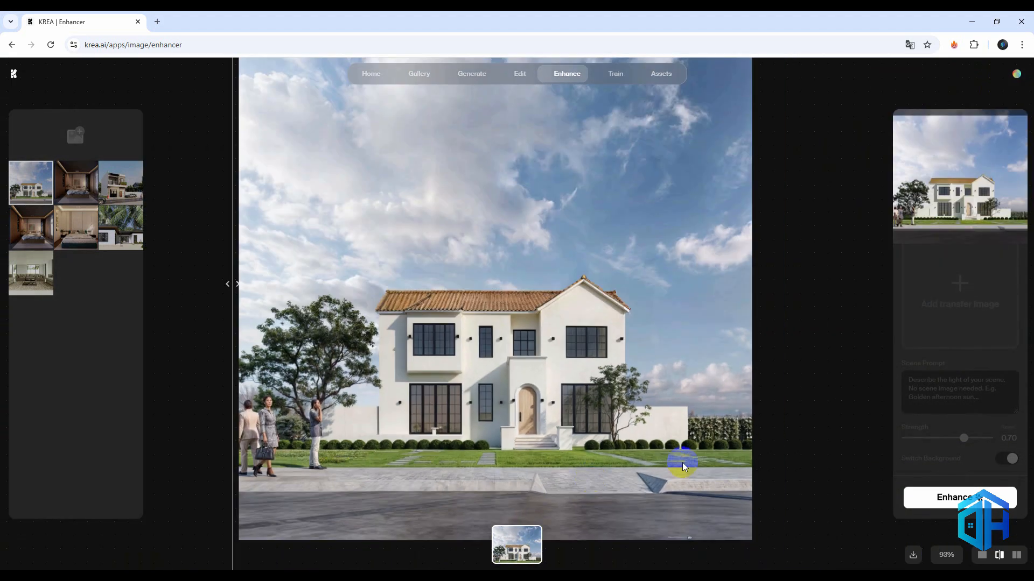
scroll(944, 415, up, 3)
scroll(946, 417, down, 1)
scroll(947, 417, up, 1)
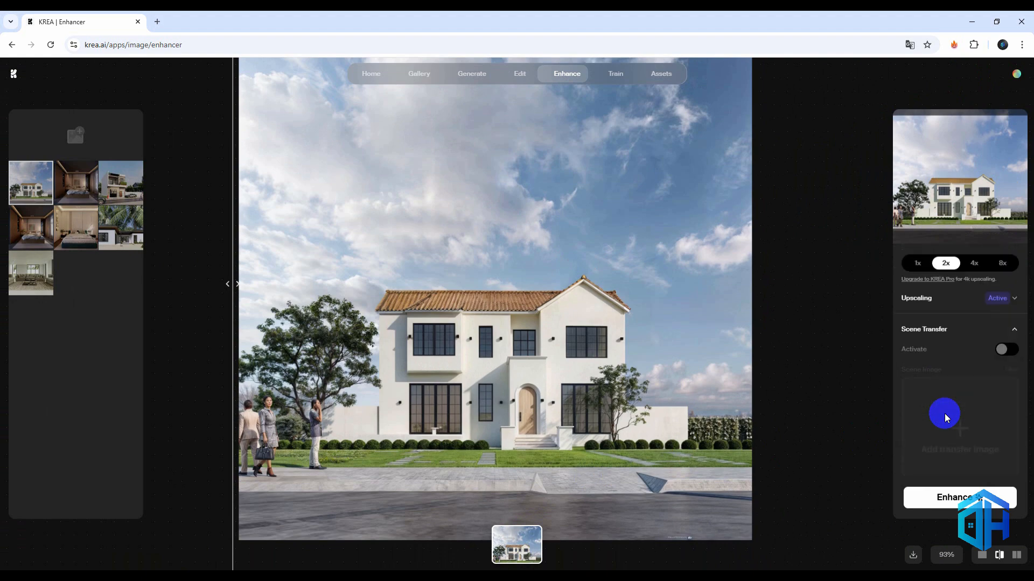
click(1006, 349)
click(960, 430)
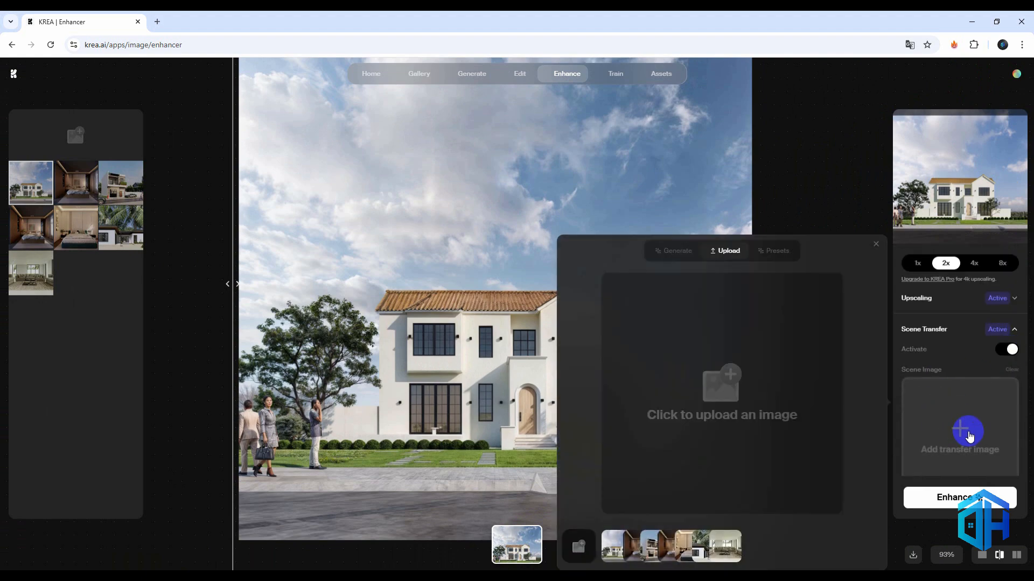
click(734, 381)
double_click(149, 93)
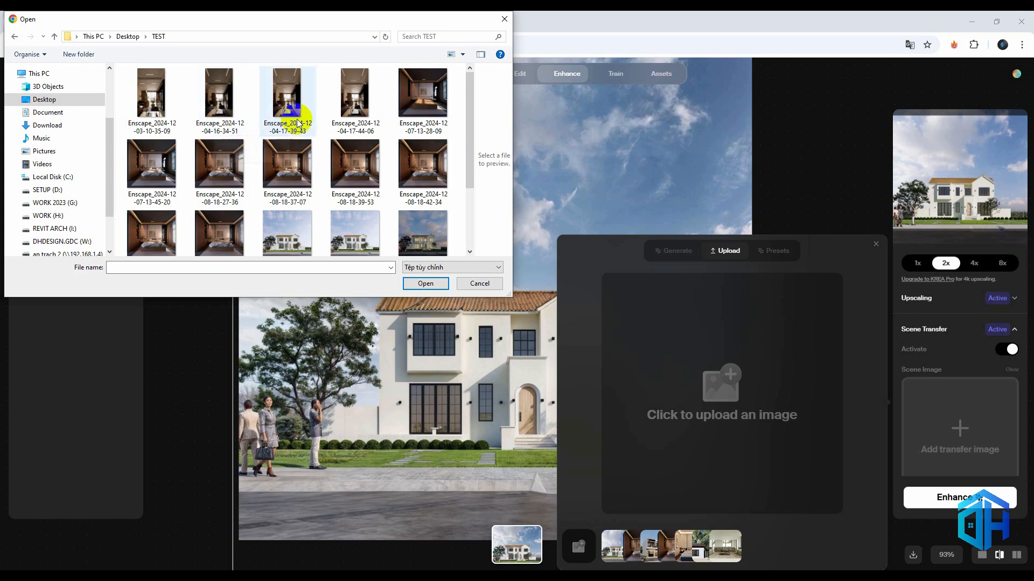
click(346, 123)
click(425, 283)
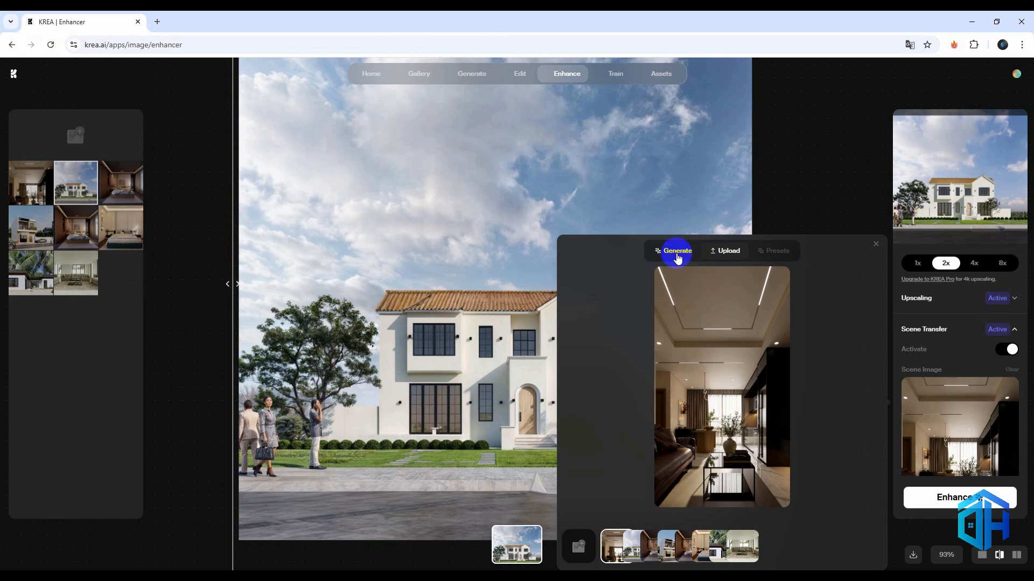
Try generating scene images from the flower field prompt and several random prompts
click(676, 252)
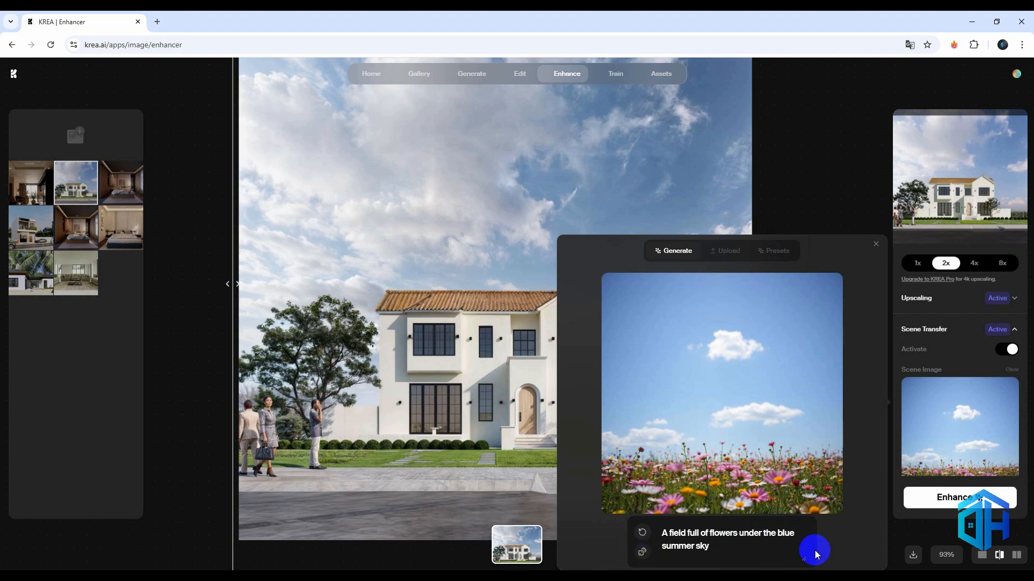
click(643, 552)
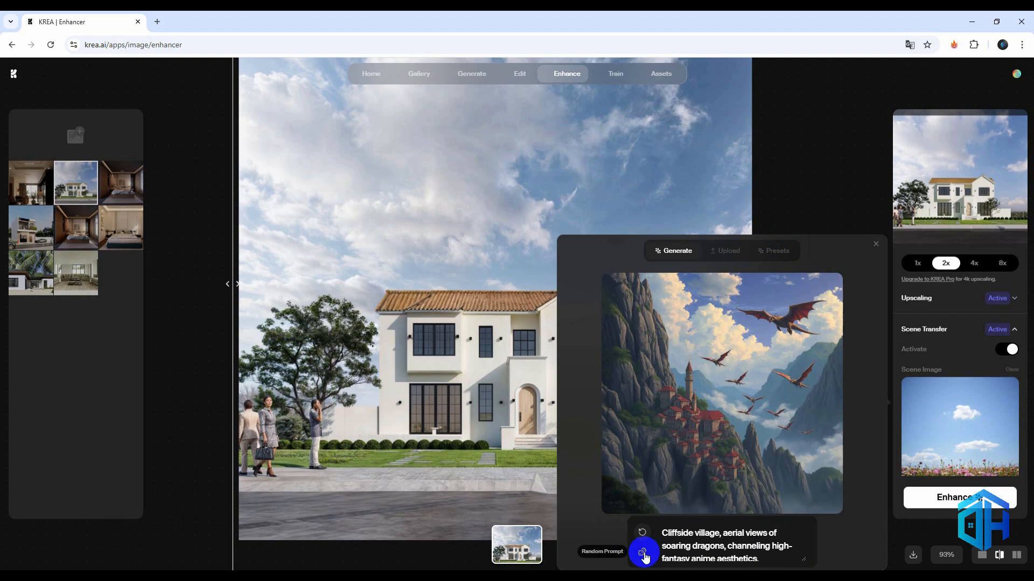
click(641, 551)
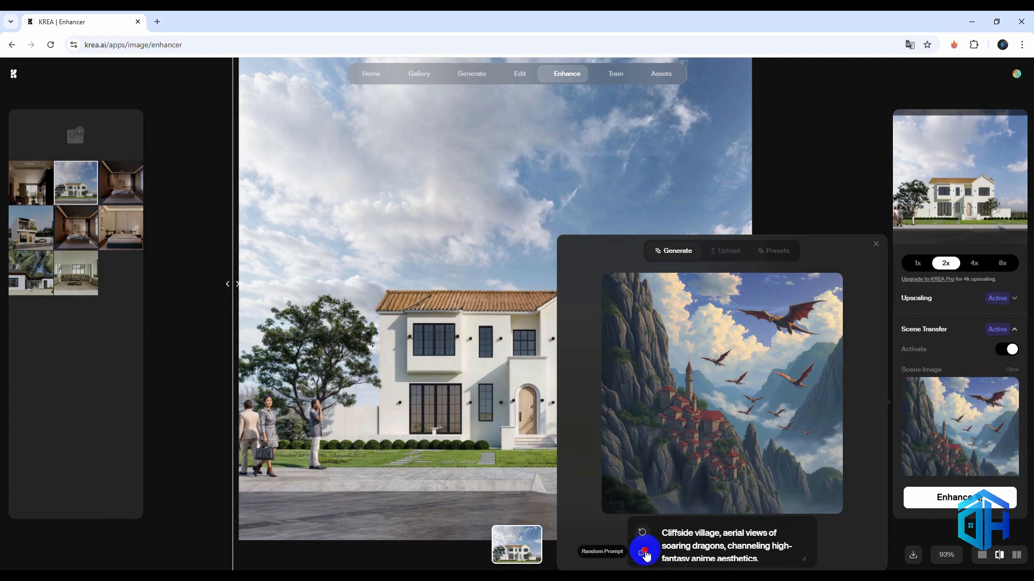
click(642, 550)
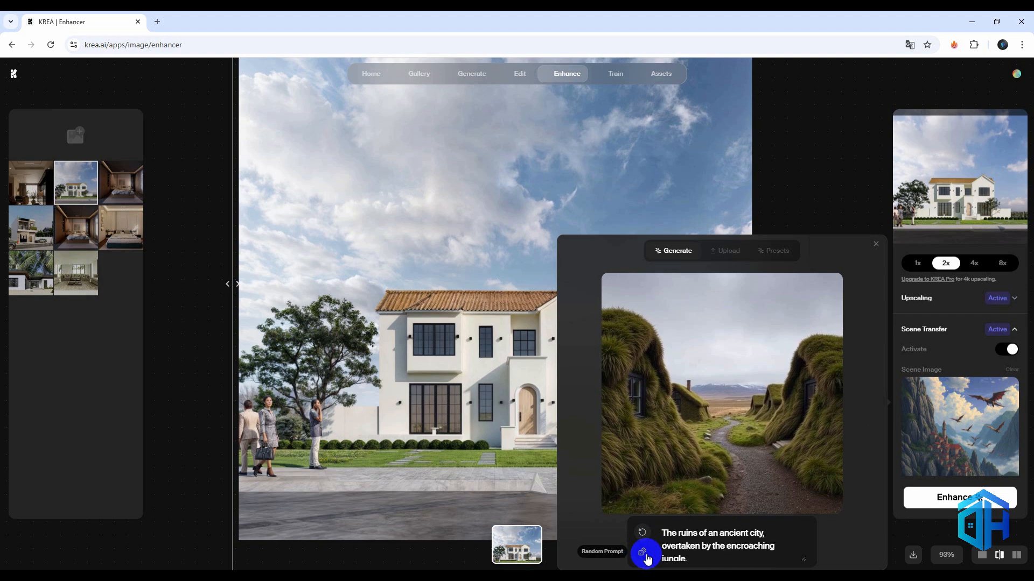
Browse the scene presets and choose the tropical beach with palm leaves as the scene image
click(774, 253)
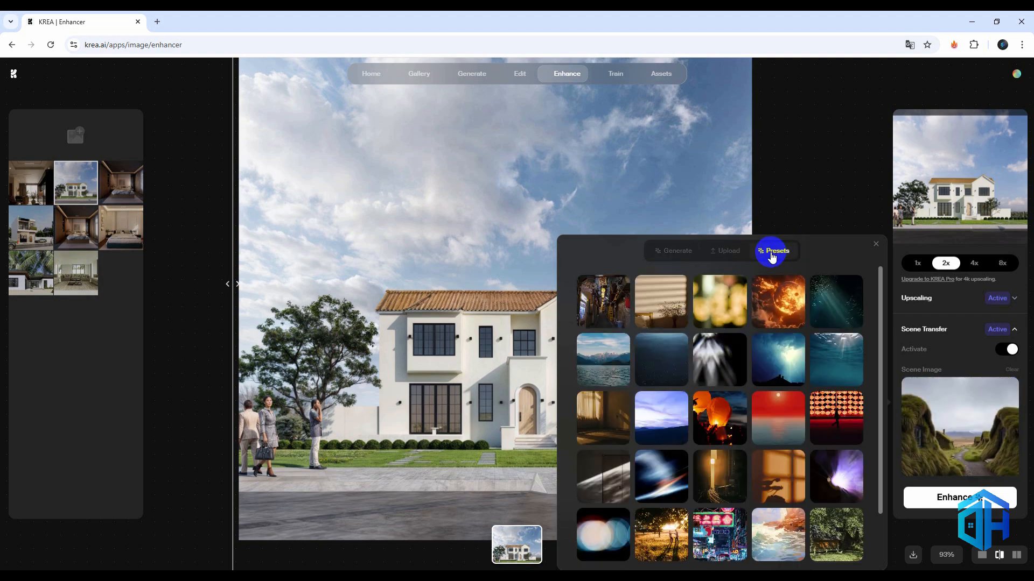
scroll(688, 454, down, 1)
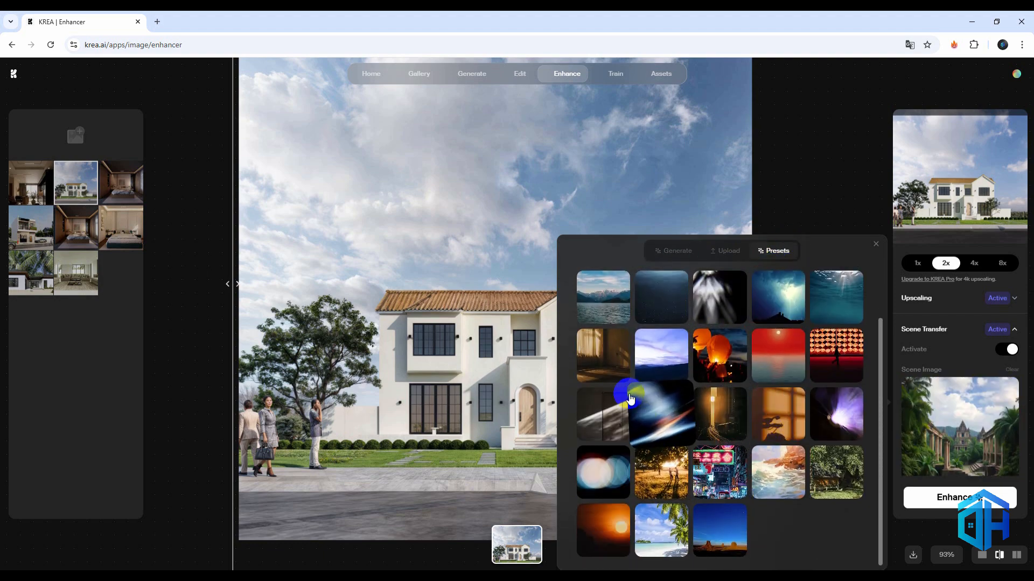
scroll(624, 385, up, 1)
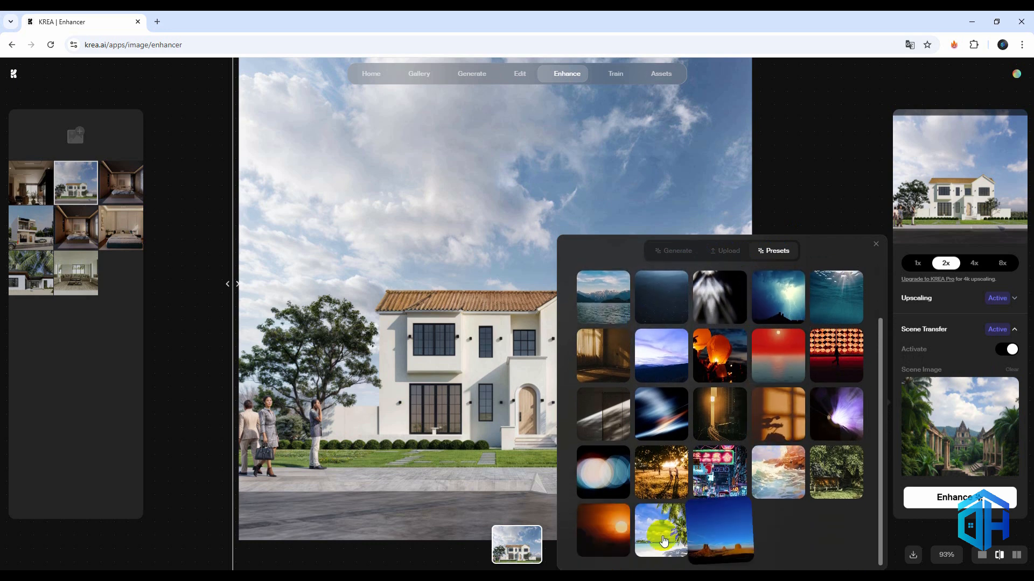
click(661, 533)
Generate a scene image from random prompts, settling on the seaside town at dusk with lantern boats in a serene anime style
click(717, 257)
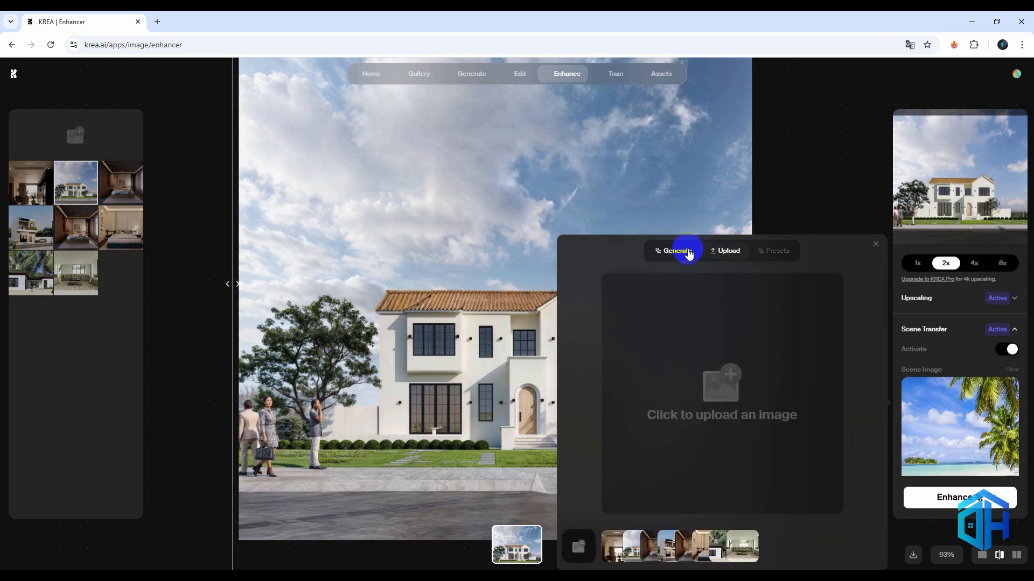
click(686, 253)
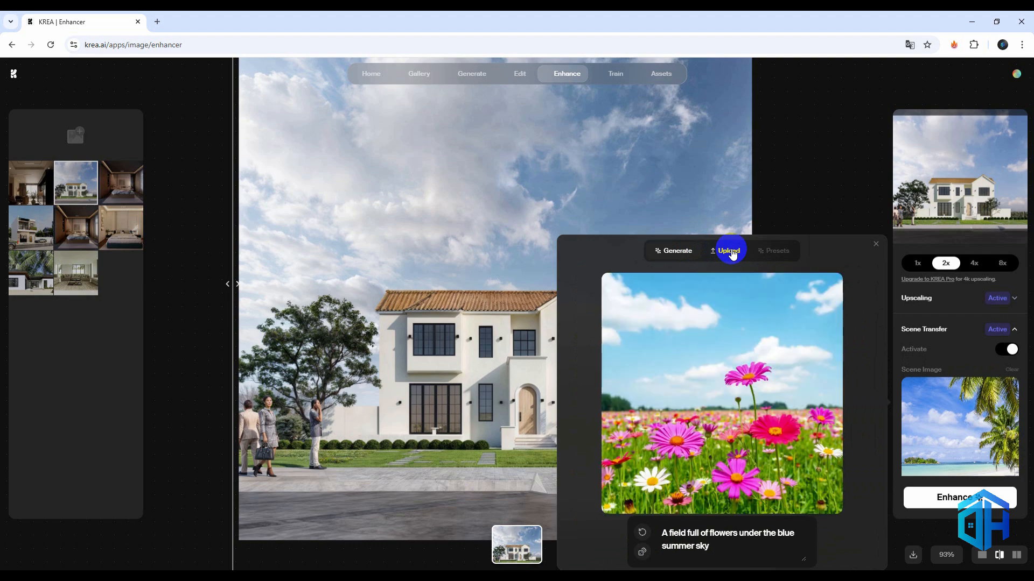
click(643, 552)
click(644, 552)
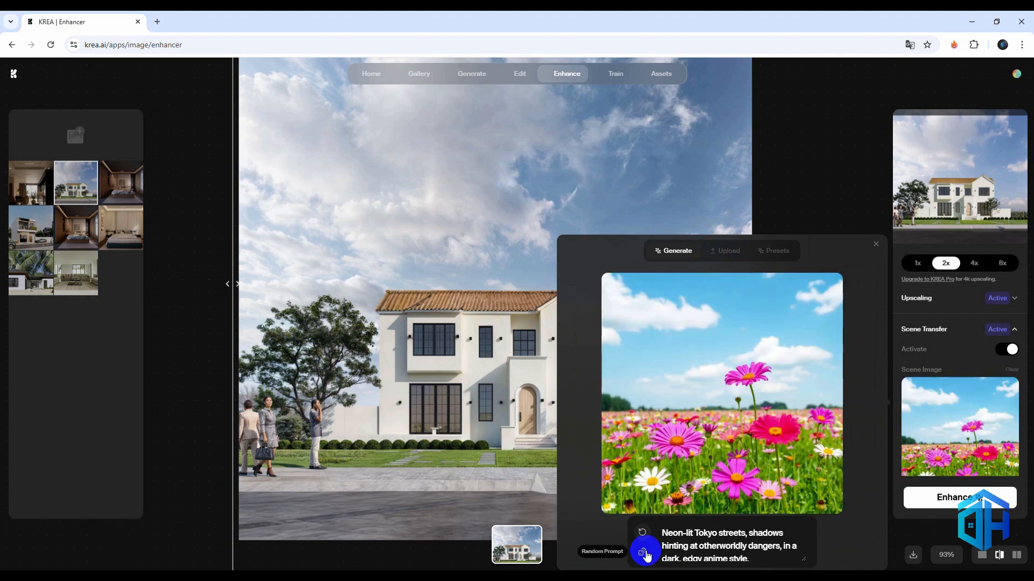
click(644, 551)
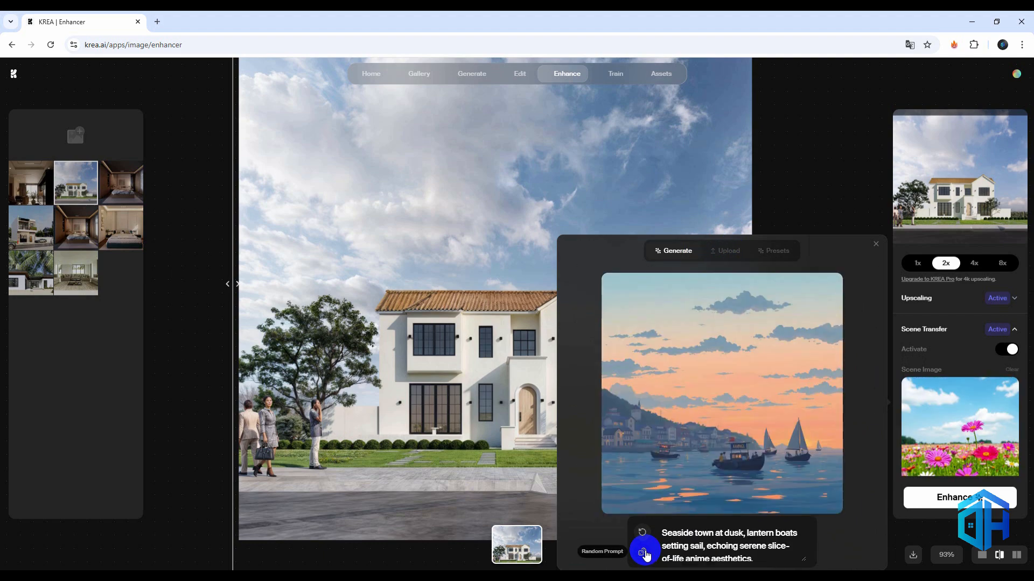
drag(764, 561, 656, 527)
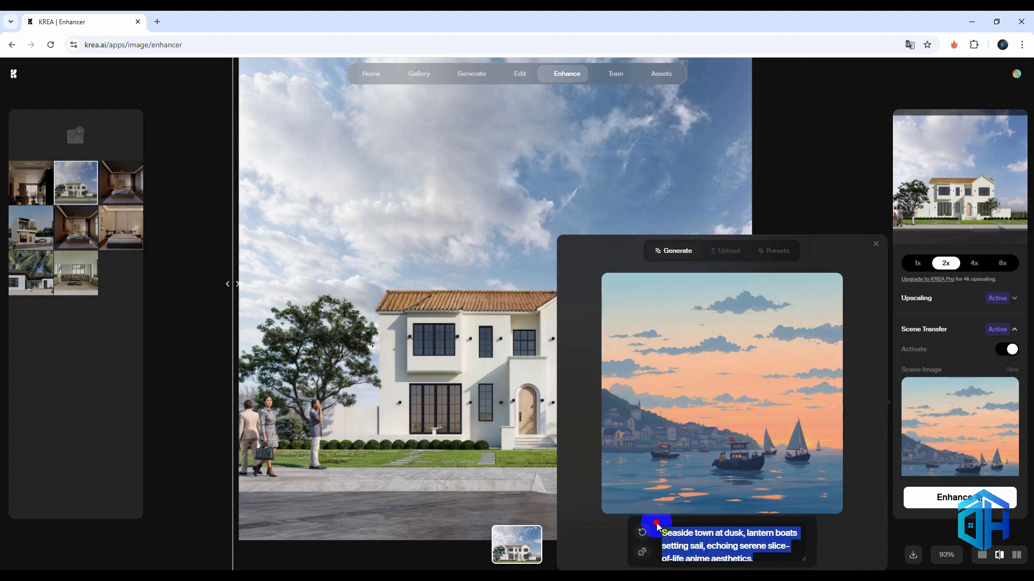
click(877, 247)
Enhance the house render using the seaside dusk scene image and reveal the full enhanced result in the before/after comparison
scroll(969, 441, down, 1)
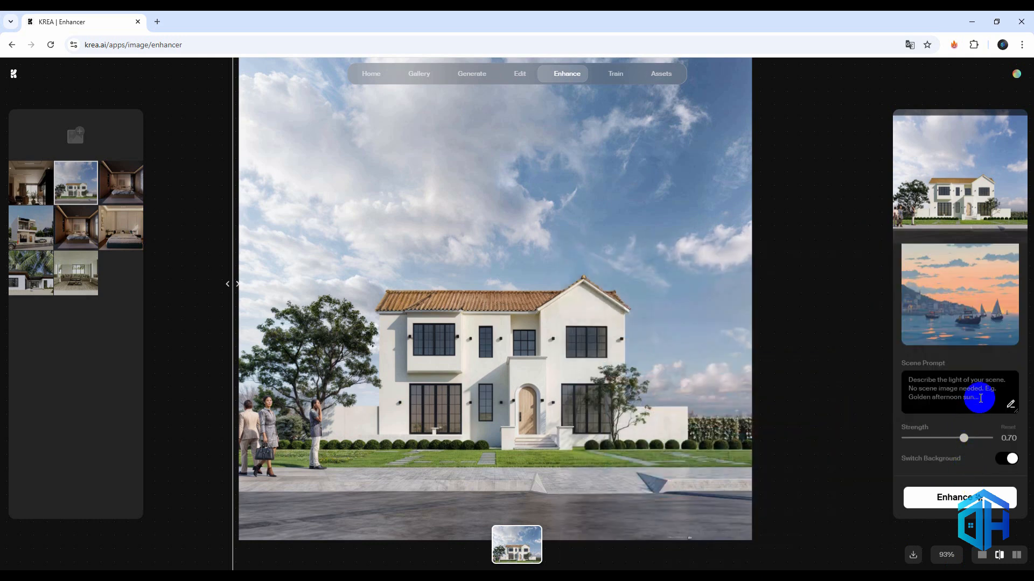
click(952, 497)
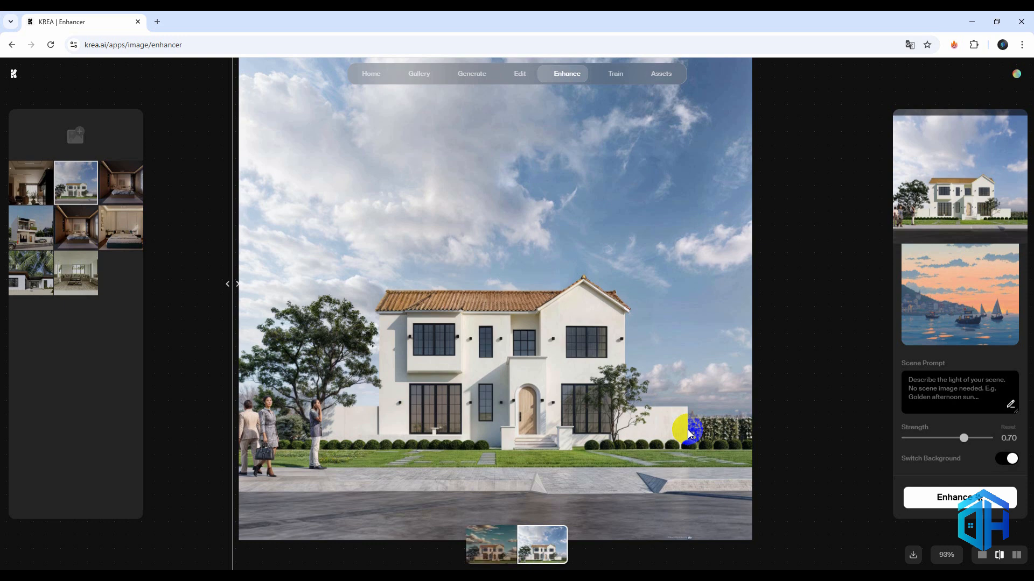
drag(360, 296, 171, 324)
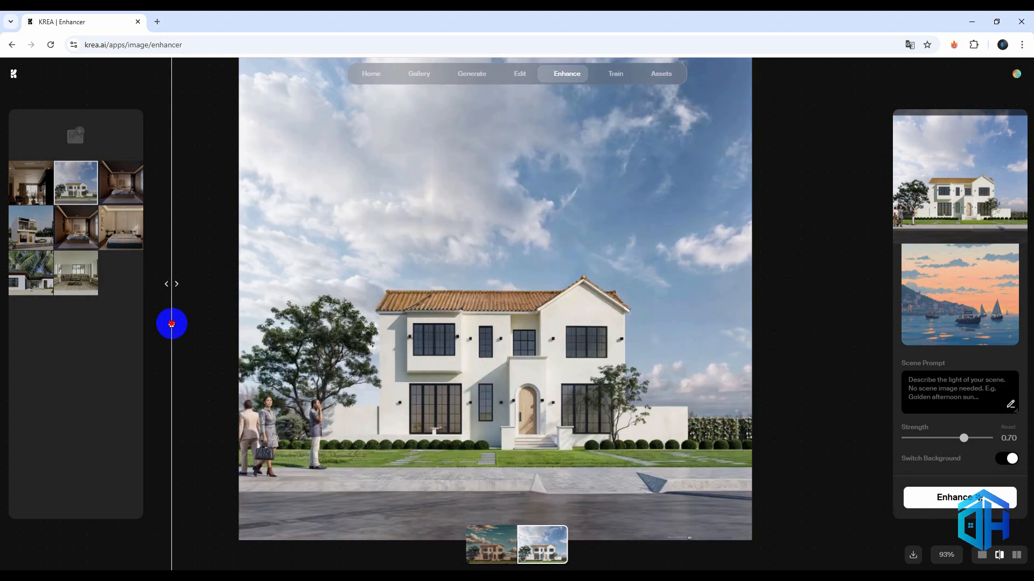
click(489, 554)
drag(175, 278, 204, 355)
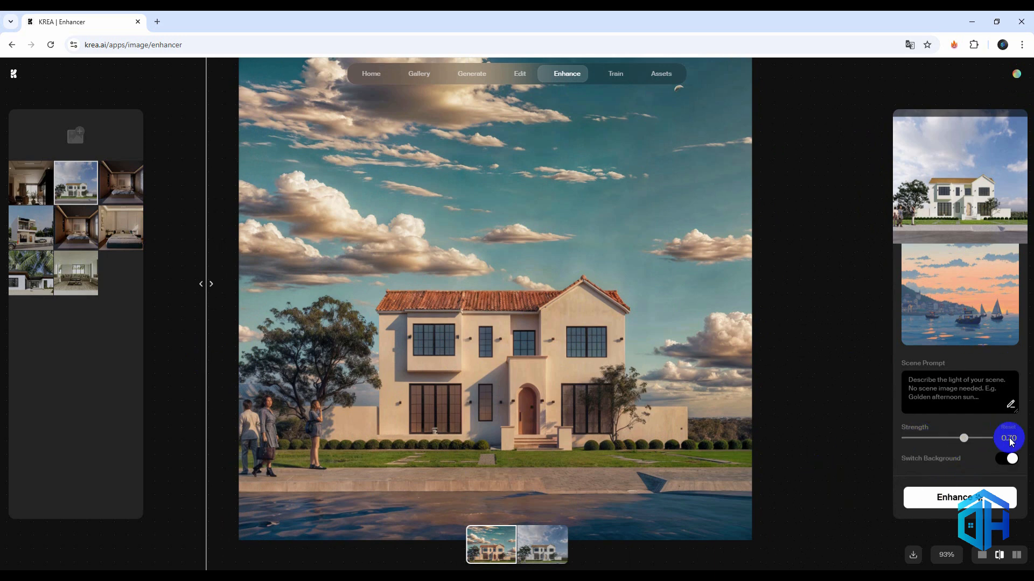
Set the Scene Transfer strength to 0.35 and enhance the house render again
scroll(1007, 399, up, 3)
scroll(969, 371, down, 2)
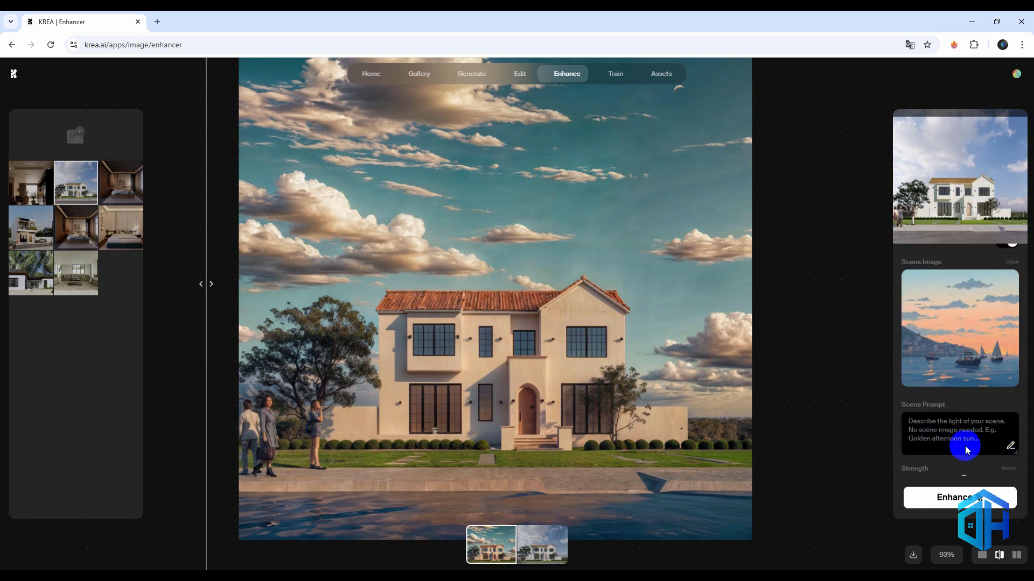
scroll(966, 450, down, 1)
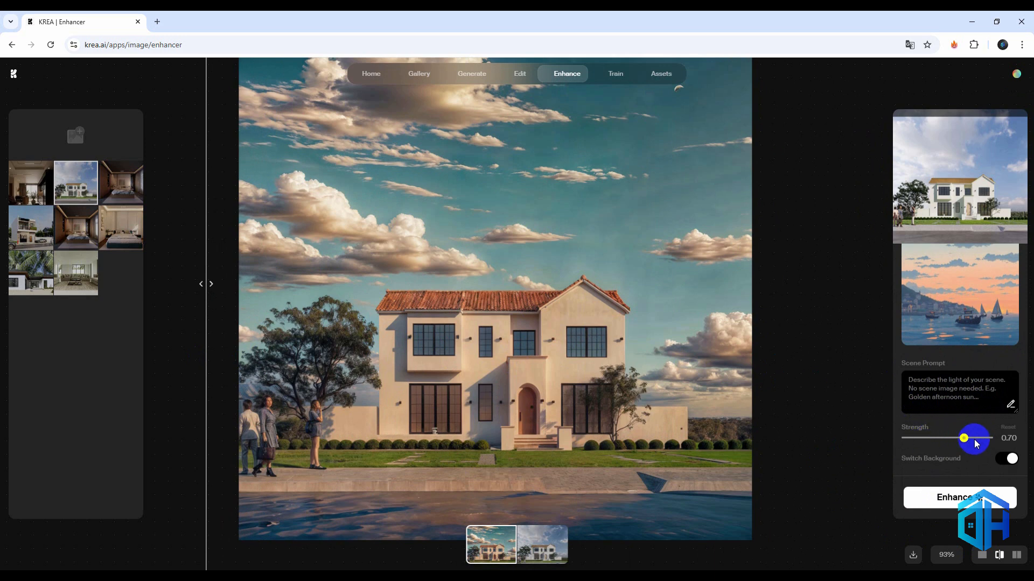
drag(953, 440, 945, 441)
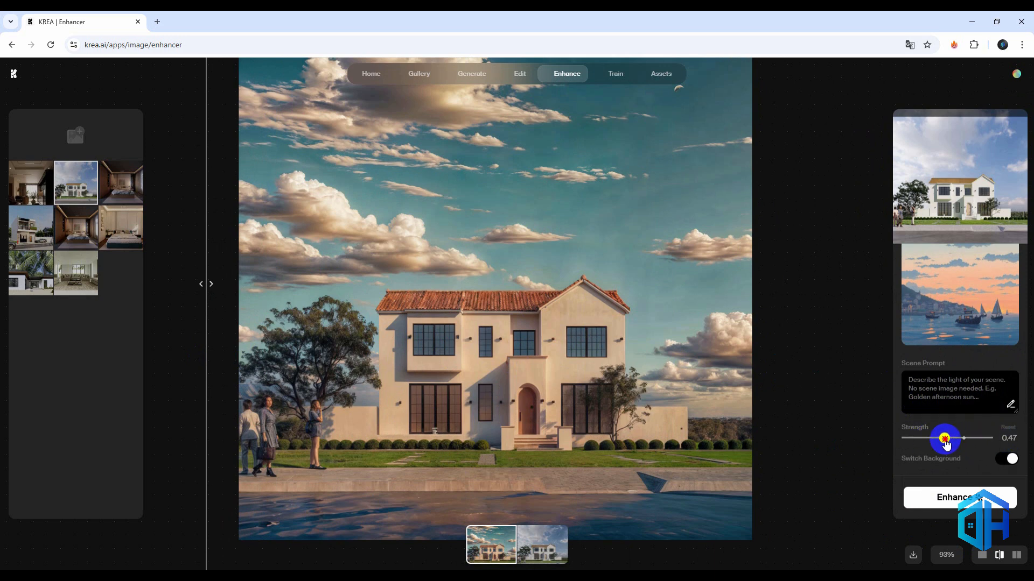
click(956, 497)
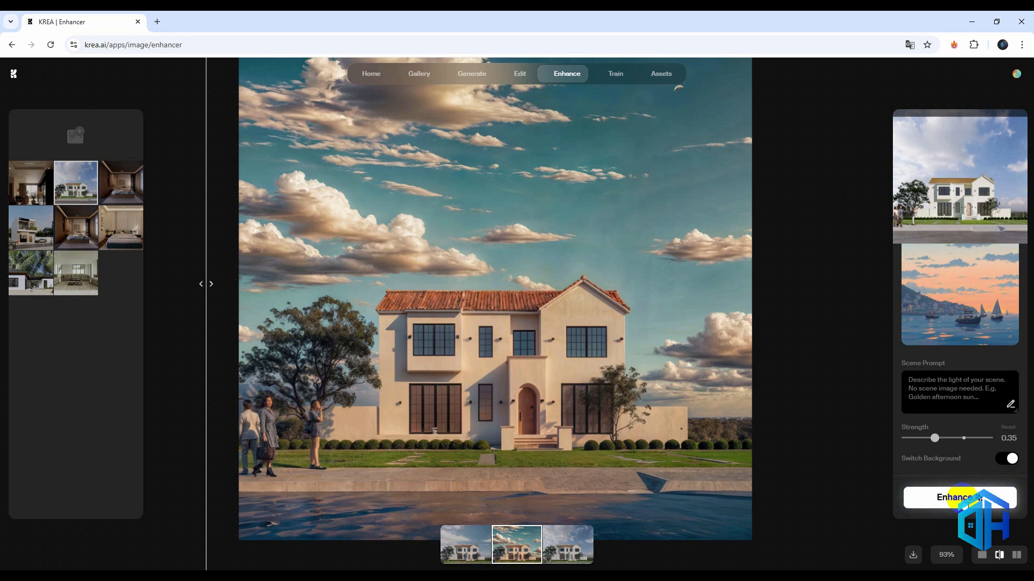
Open the newest enhanced variant and examine its sky, roof, facade, entrance and paving, both up close and as a whole
click(464, 544)
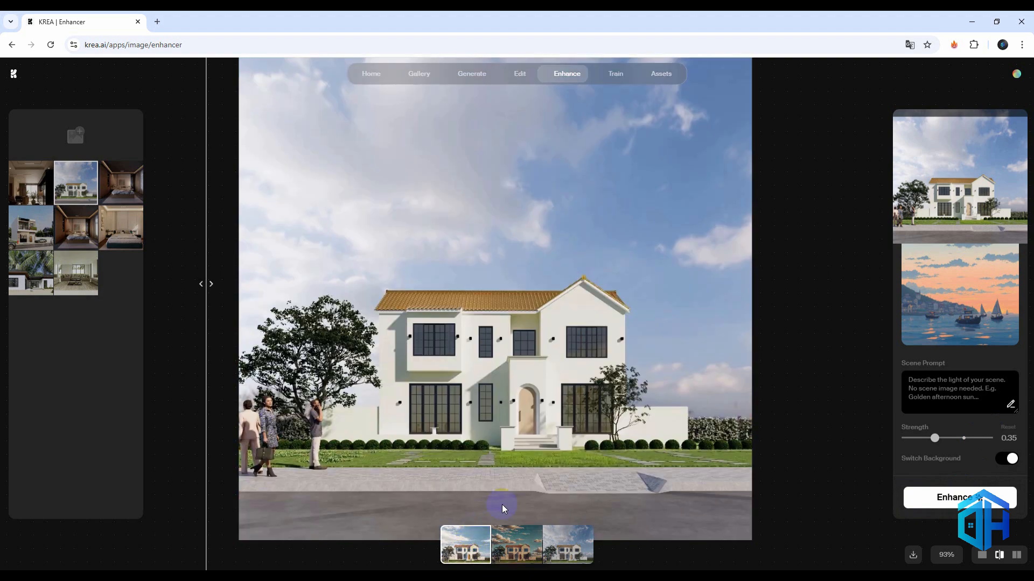
drag(221, 302, 198, 337)
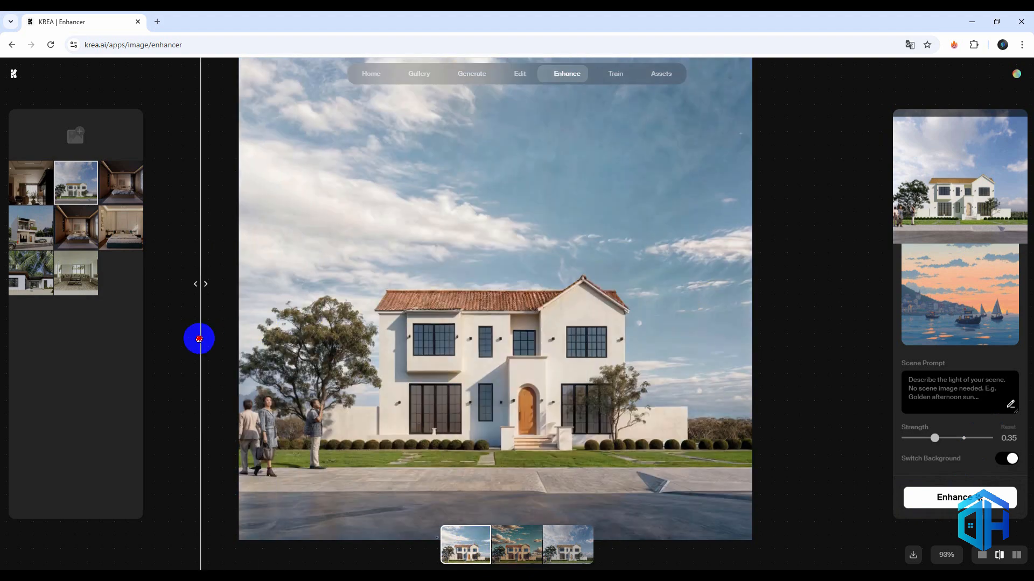
scroll(632, 411, up, 3)
scroll(632, 408, up, 2)
scroll(451, 431, down, 3)
scroll(328, 366, up, 4)
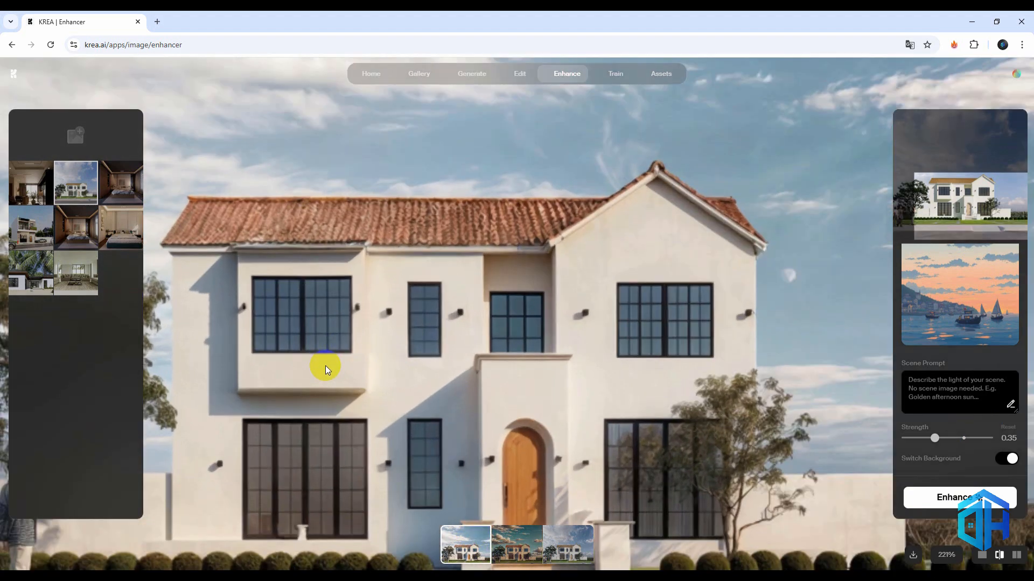
scroll(325, 366, down, 4)
scroll(325, 350, down, 2)
scroll(183, 326, up, 1)
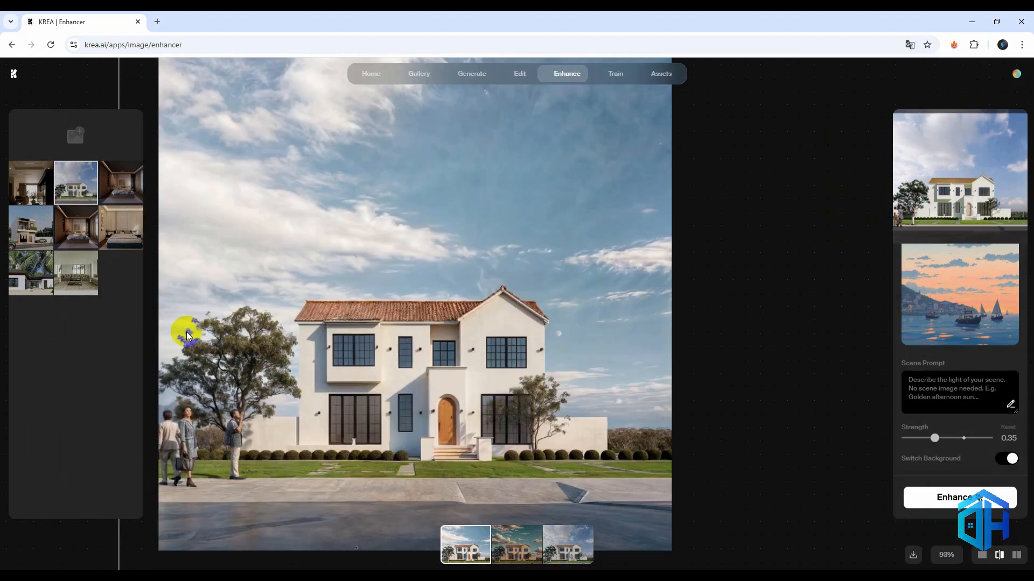
scroll(406, 325, down, 3)
scroll(394, 391, up, 5)
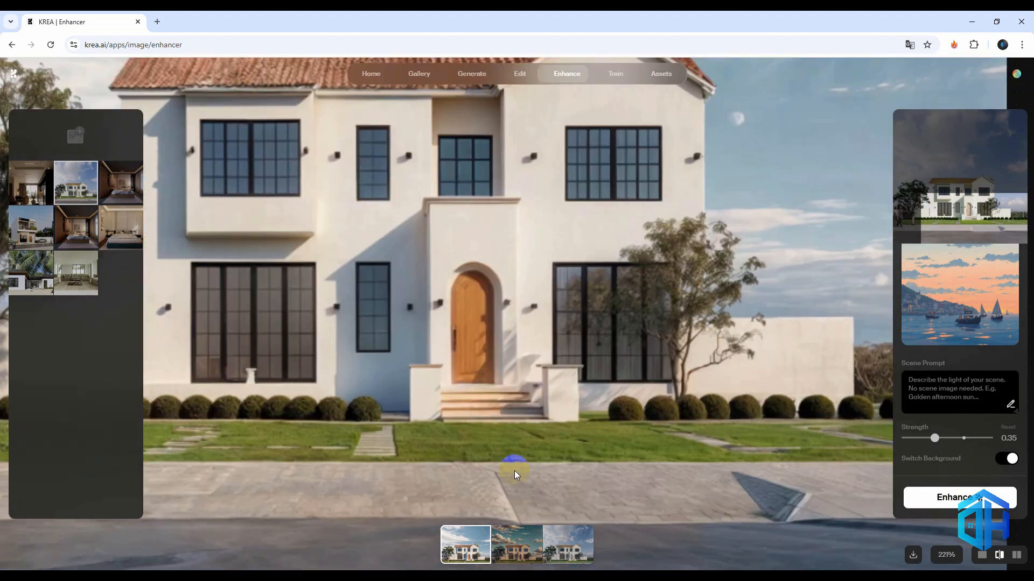
scroll(574, 435, down, 3)
scroll(574, 435, down, 1)
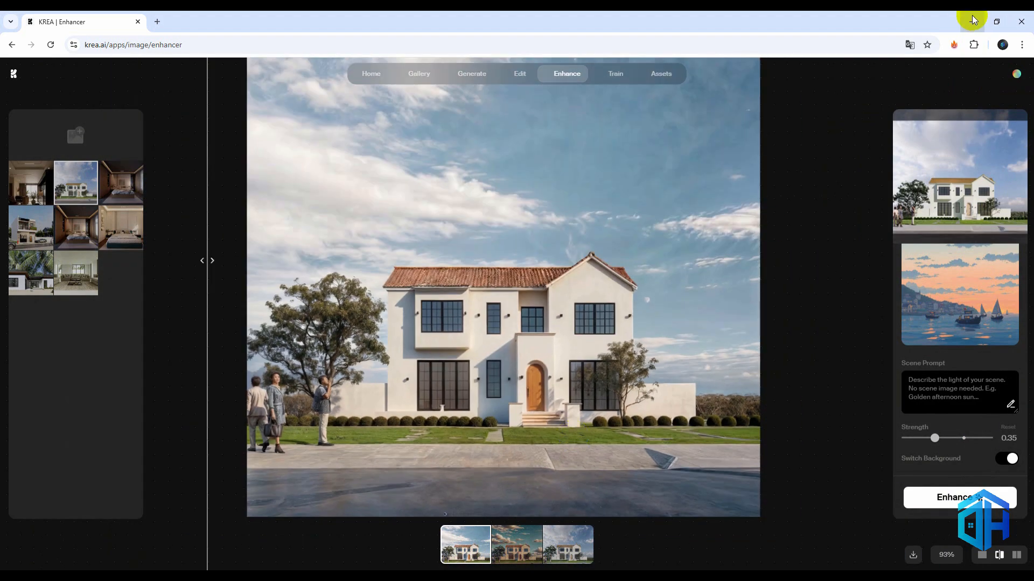